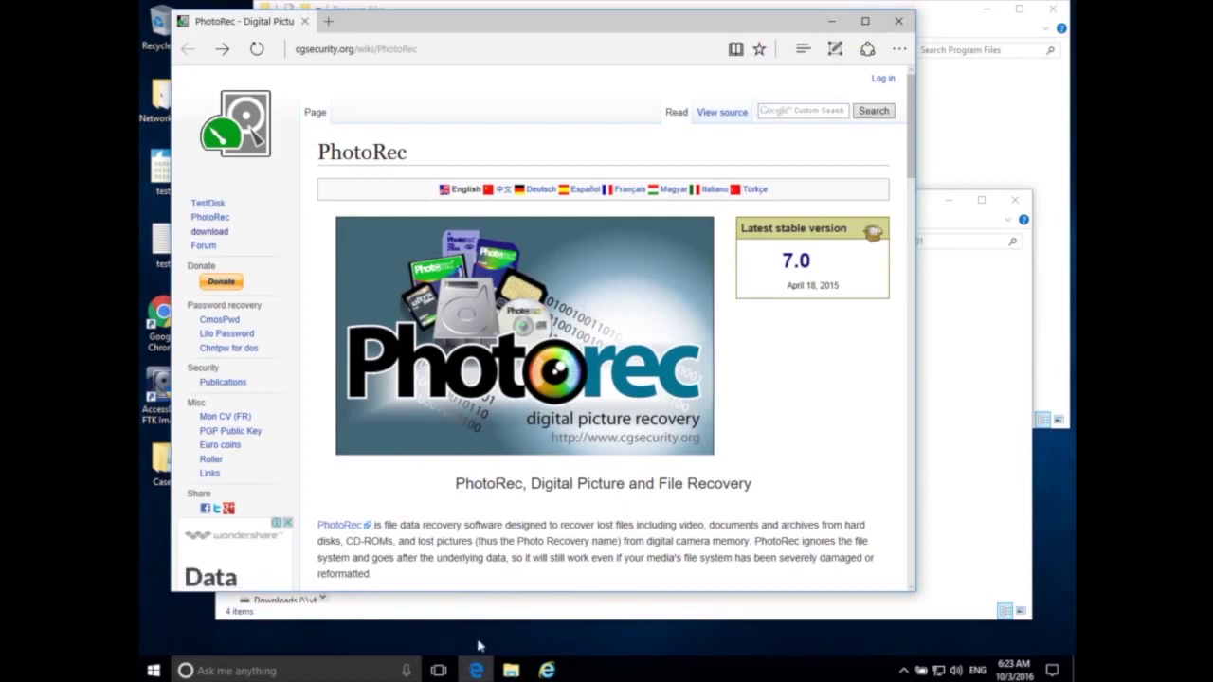
Open a new File Explorer window and go to the Downloads folder.
mouse_move(511, 670)
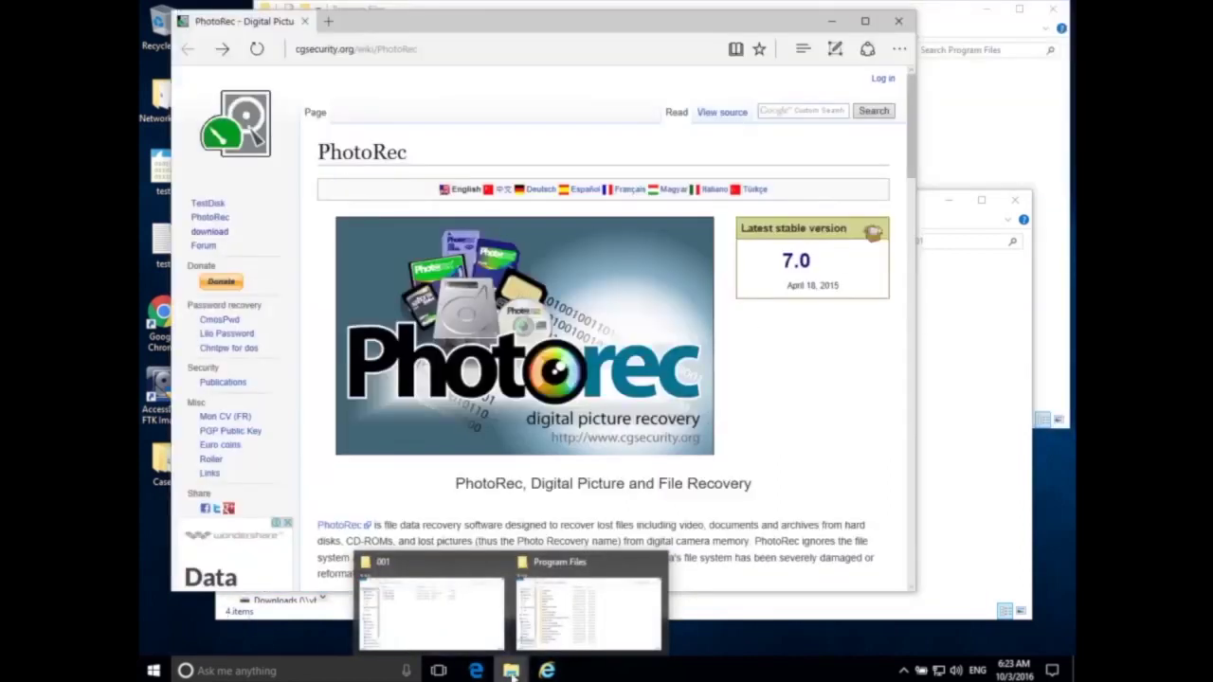
right_click(513, 668)
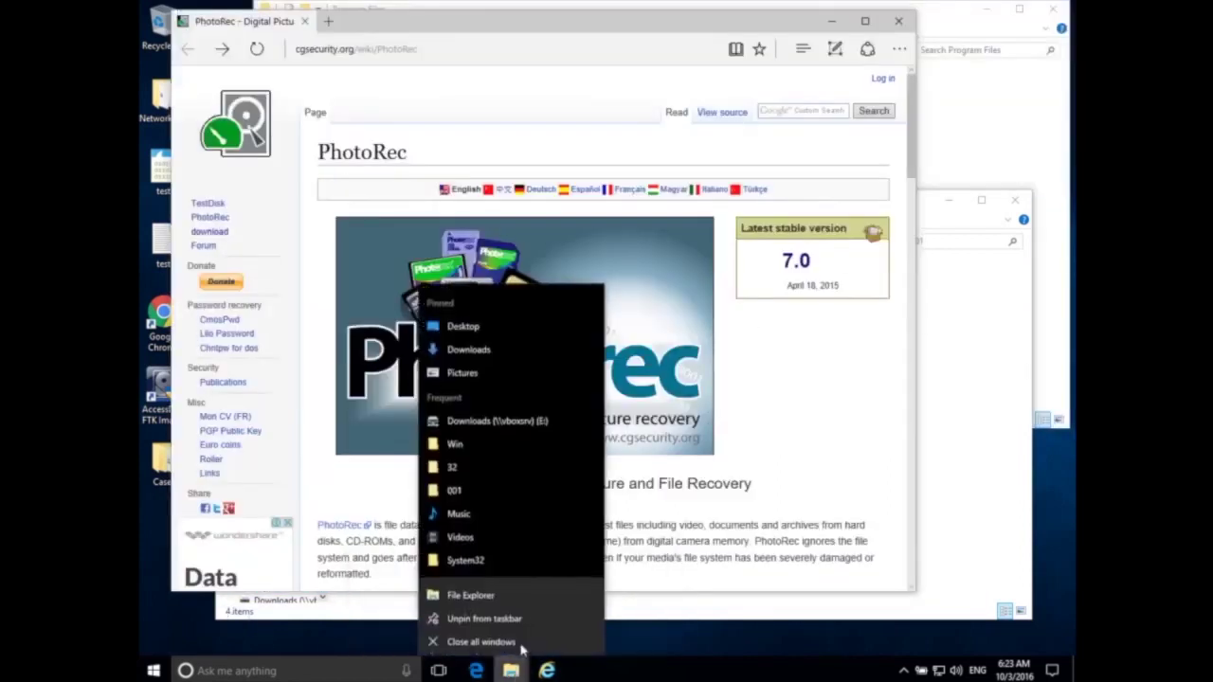
left_click(498, 595)
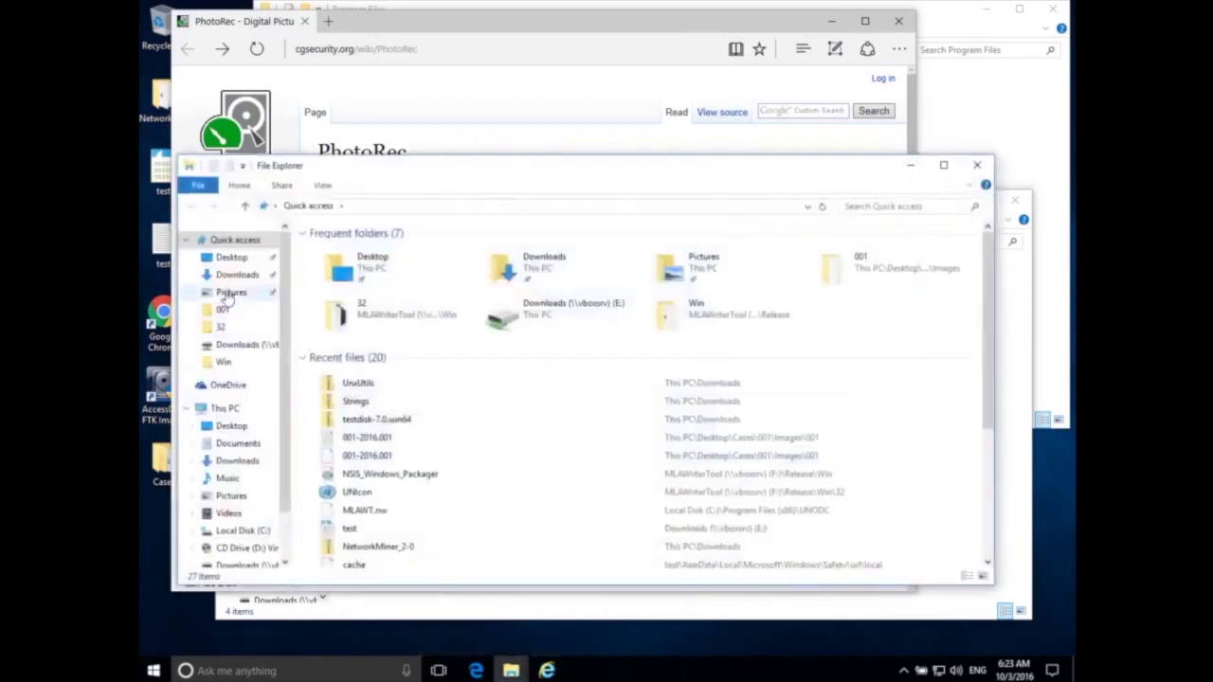
left_click(231, 257)
left_click(236, 274)
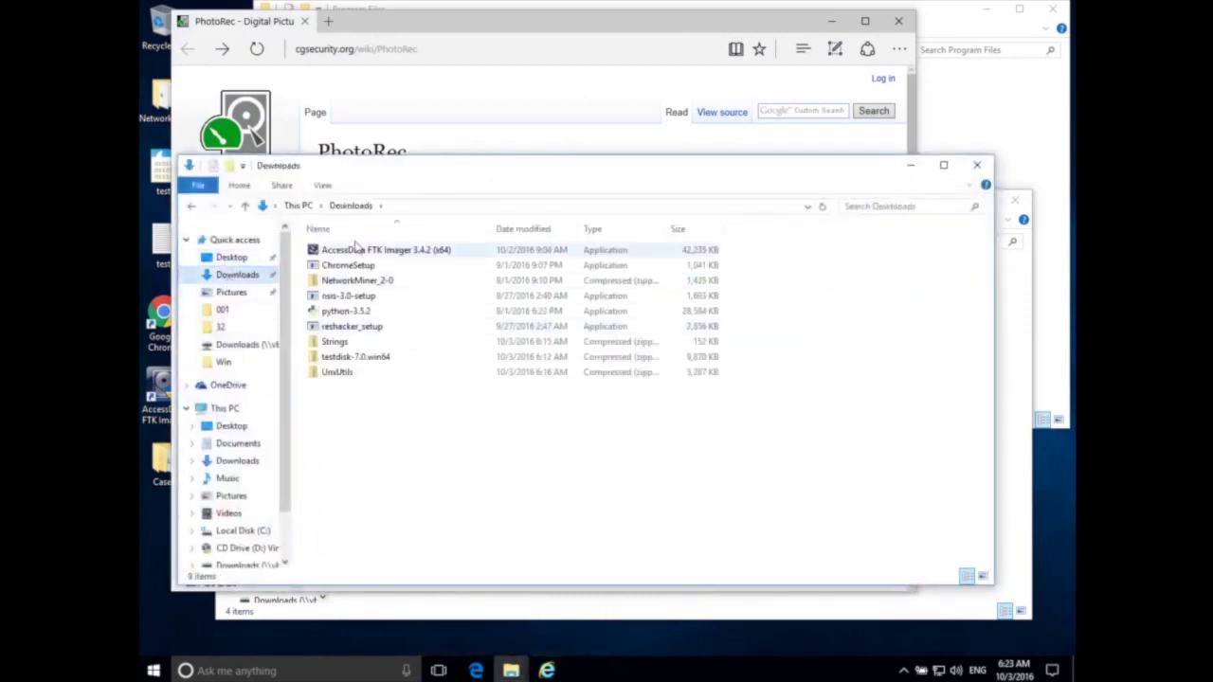
Examine the contents of the testdisk-7.0 folder inside the testdisk-7.0.win64 archive, and return to the archive's root.
left_click(341, 364)
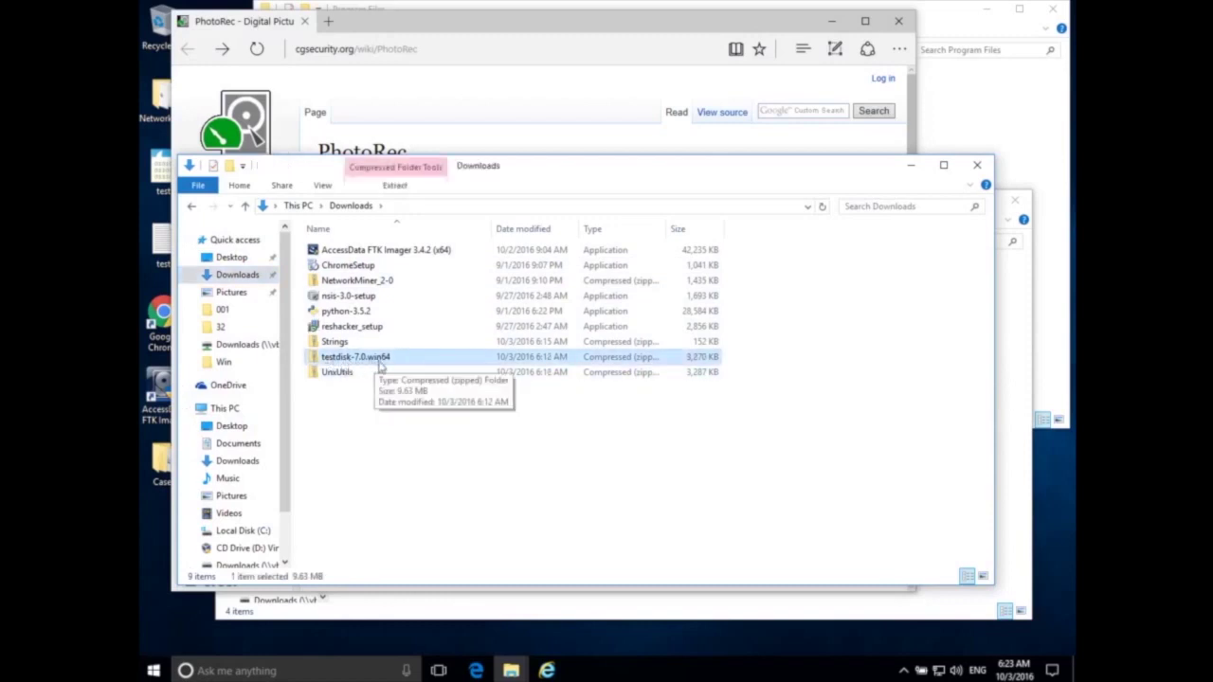
double_click(379, 364)
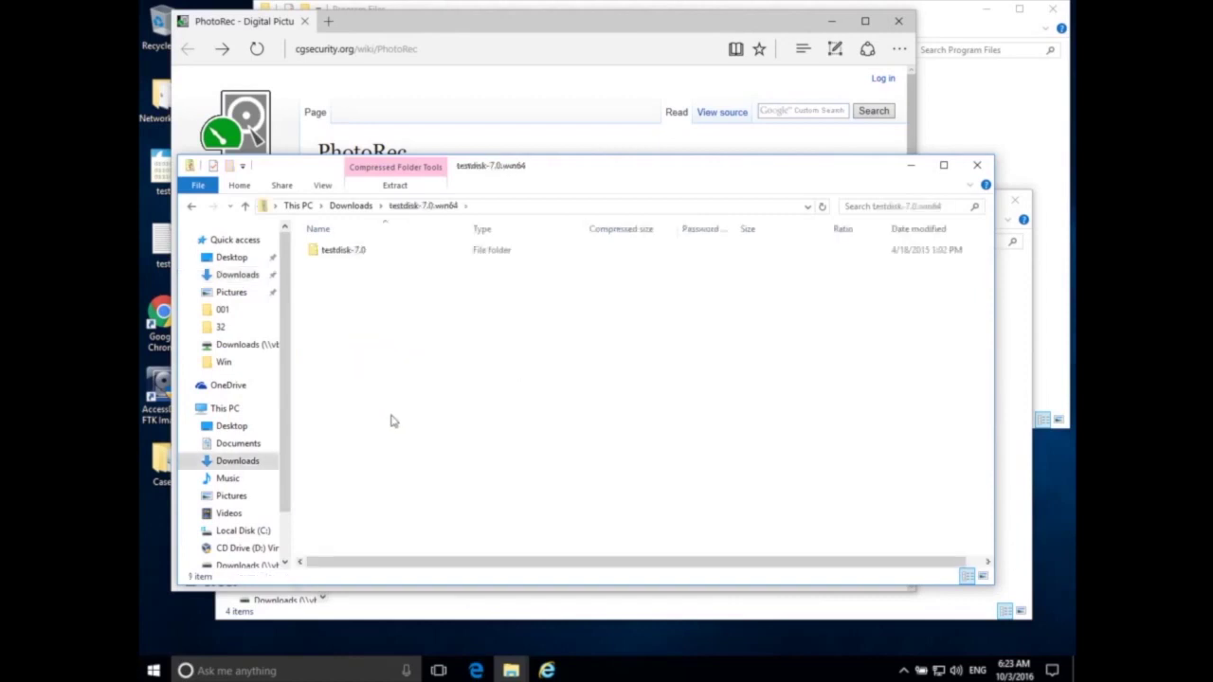
double_click(352, 254)
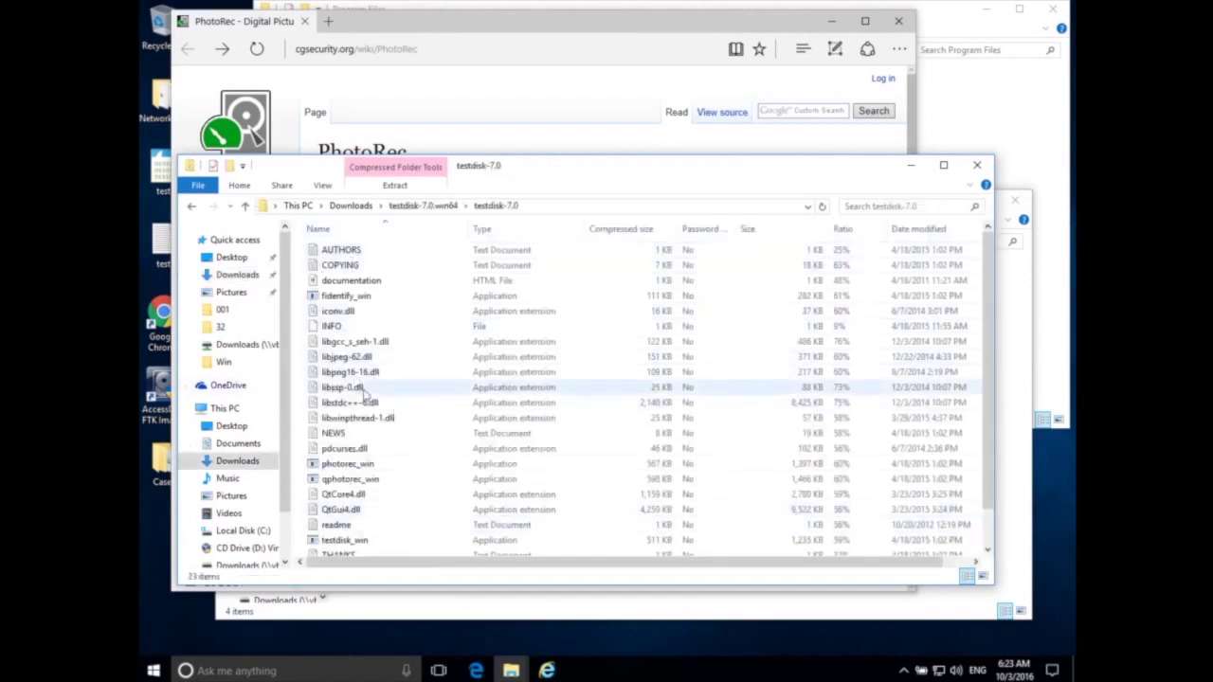
scroll(365, 396, "down", 1)
scroll(362, 467, "up", 1)
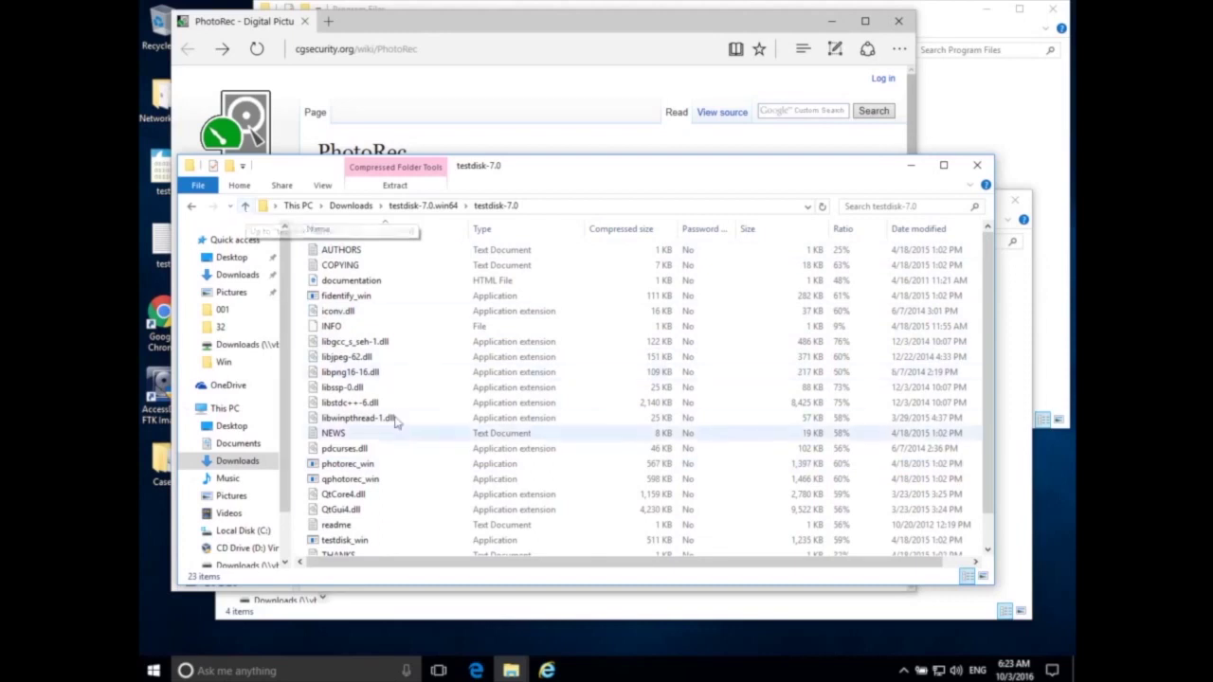
left_click(245, 206)
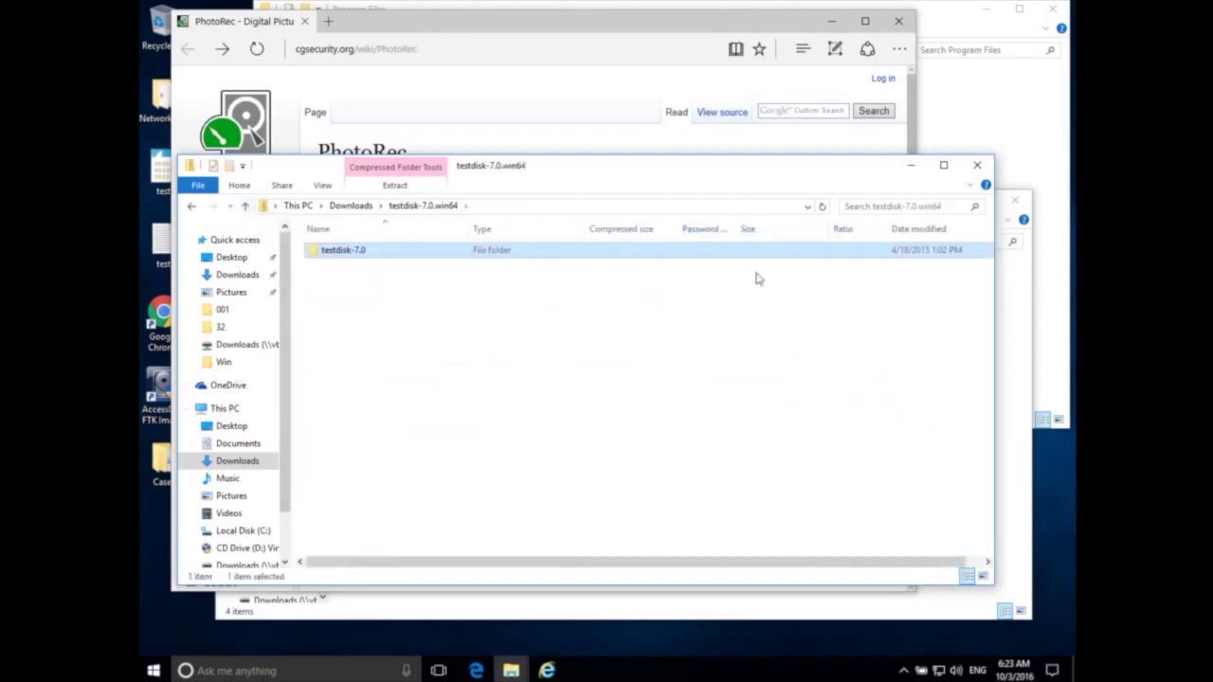
Minimize the PhotoRec web page and show the Program Files folder of Local Disk (C:) in the other File Explorer window.
left_click(832, 22)
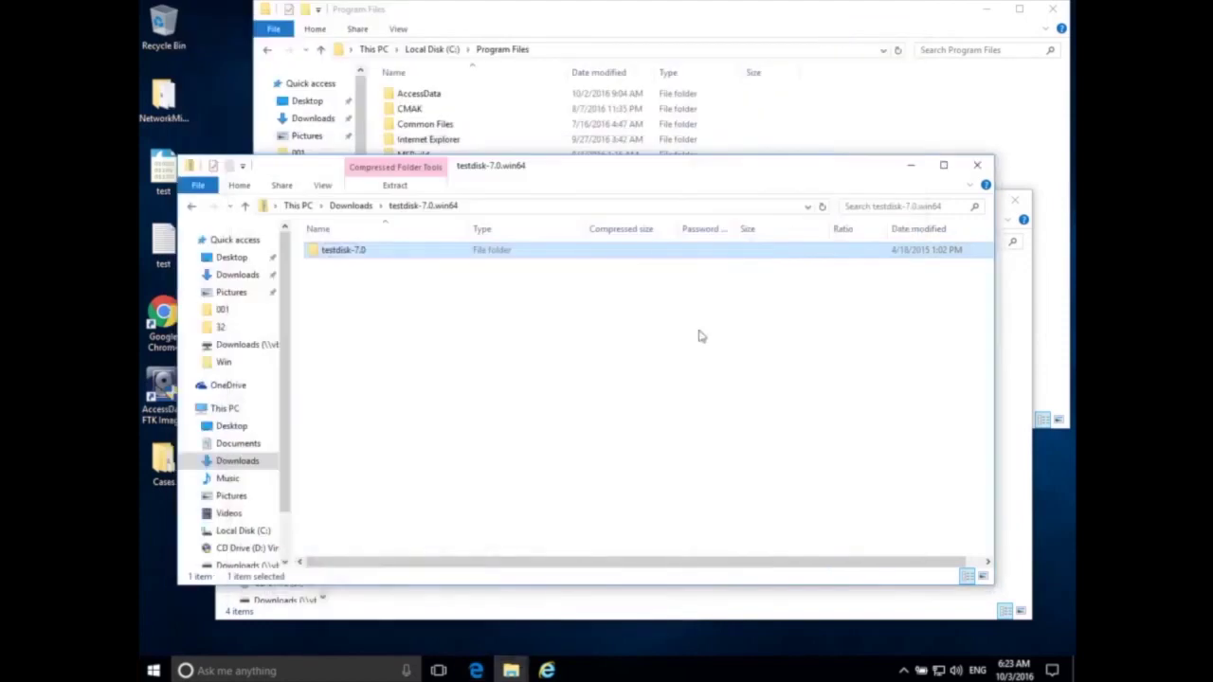
left_click(479, 42)
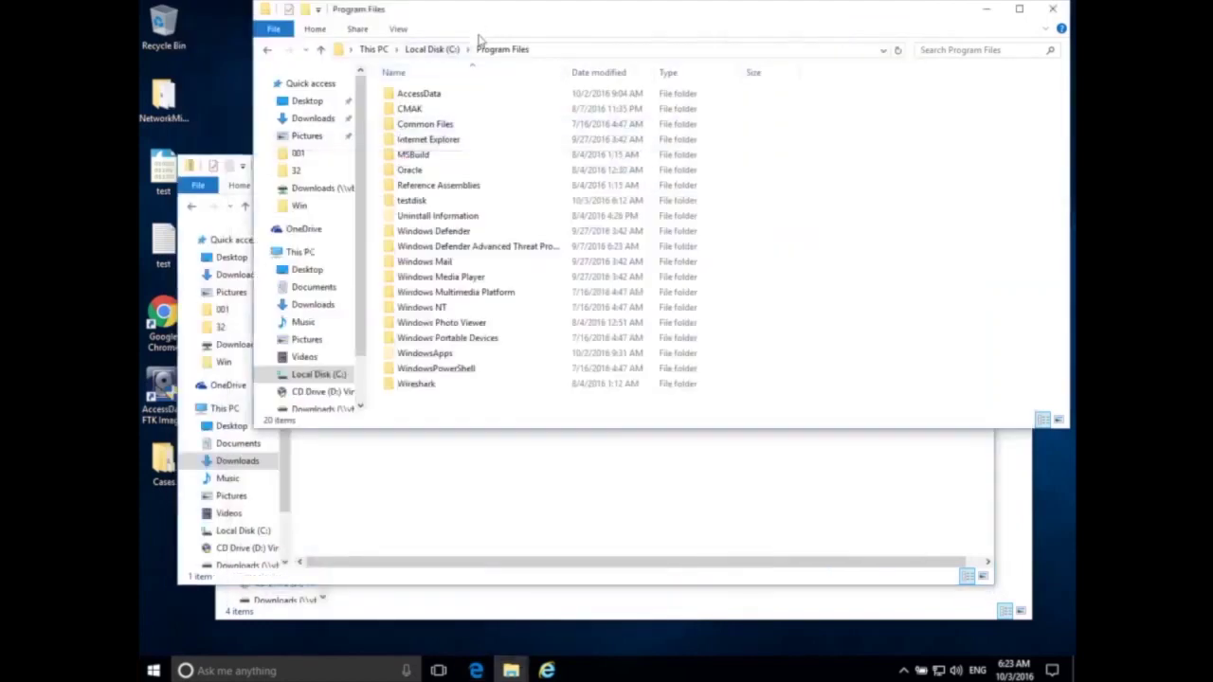
left_click(572, 53)
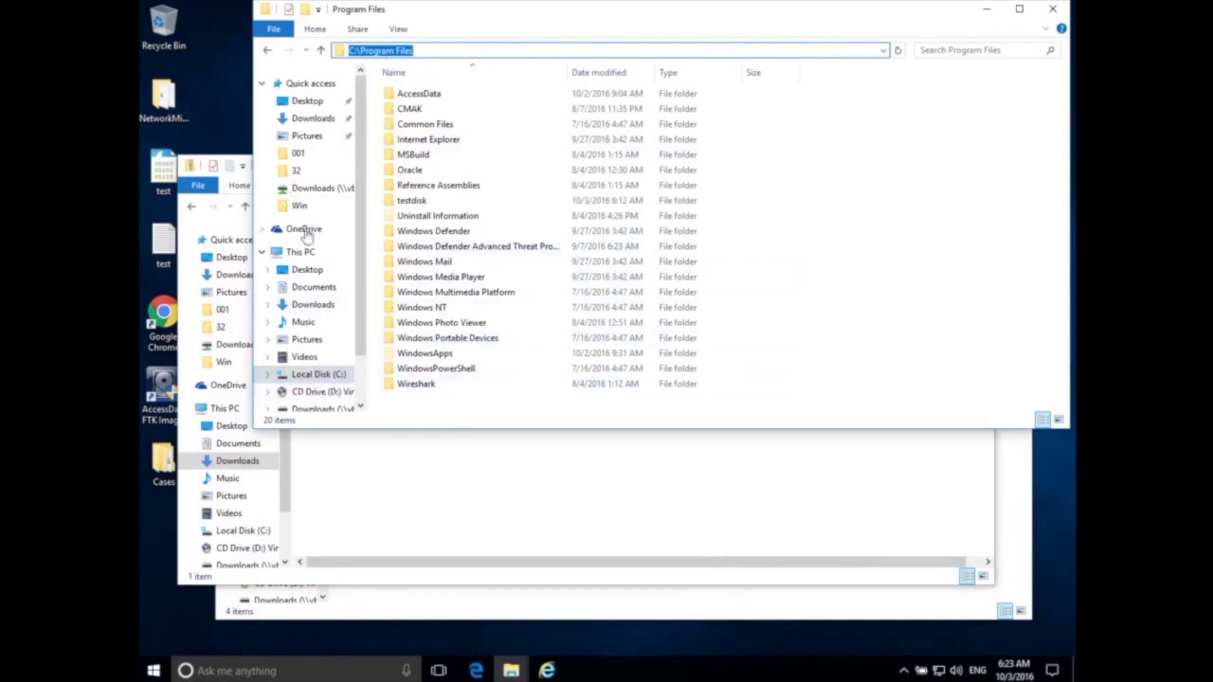
left_click(305, 377)
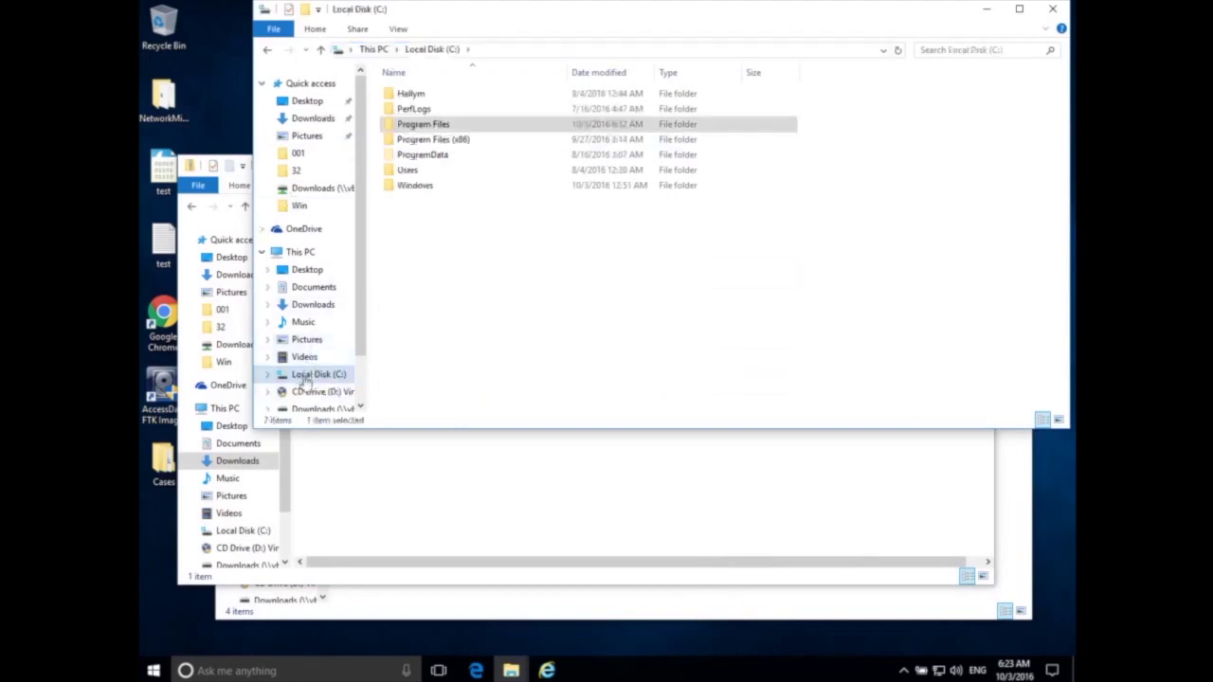
double_click(423, 125)
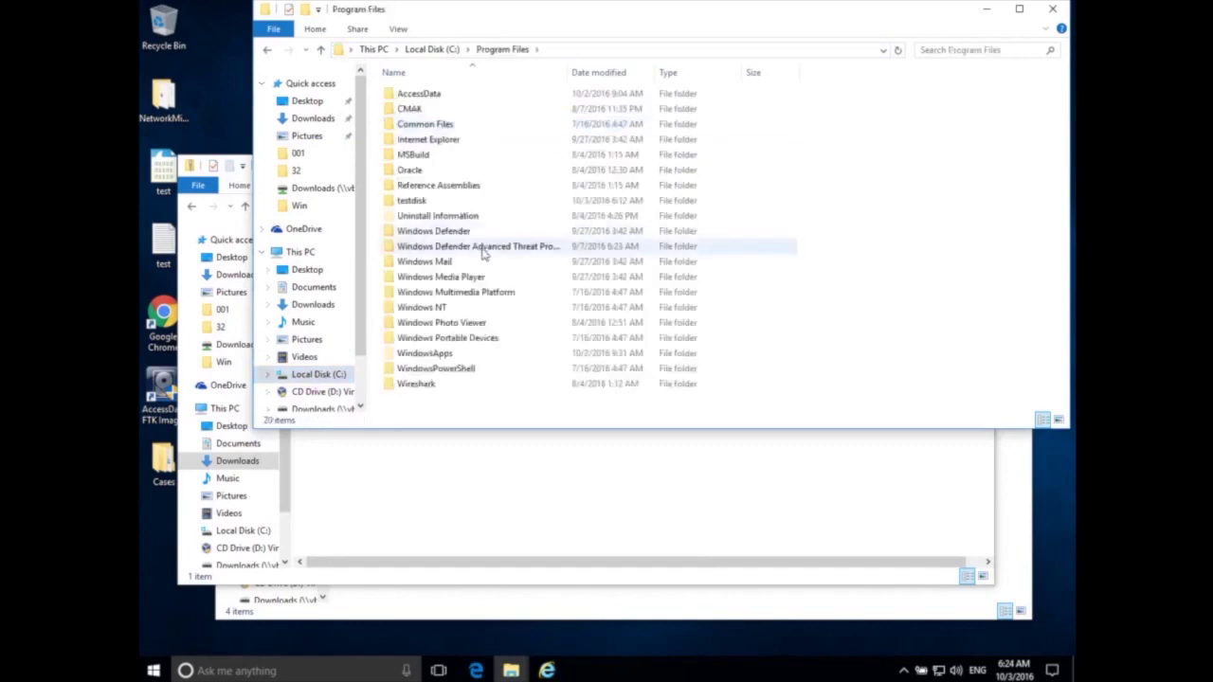
Try to copy the testdisk-7.0 folder from the archive into Program Files.
left_click(648, 461)
left_click_drag(545, 174, 545, 329)
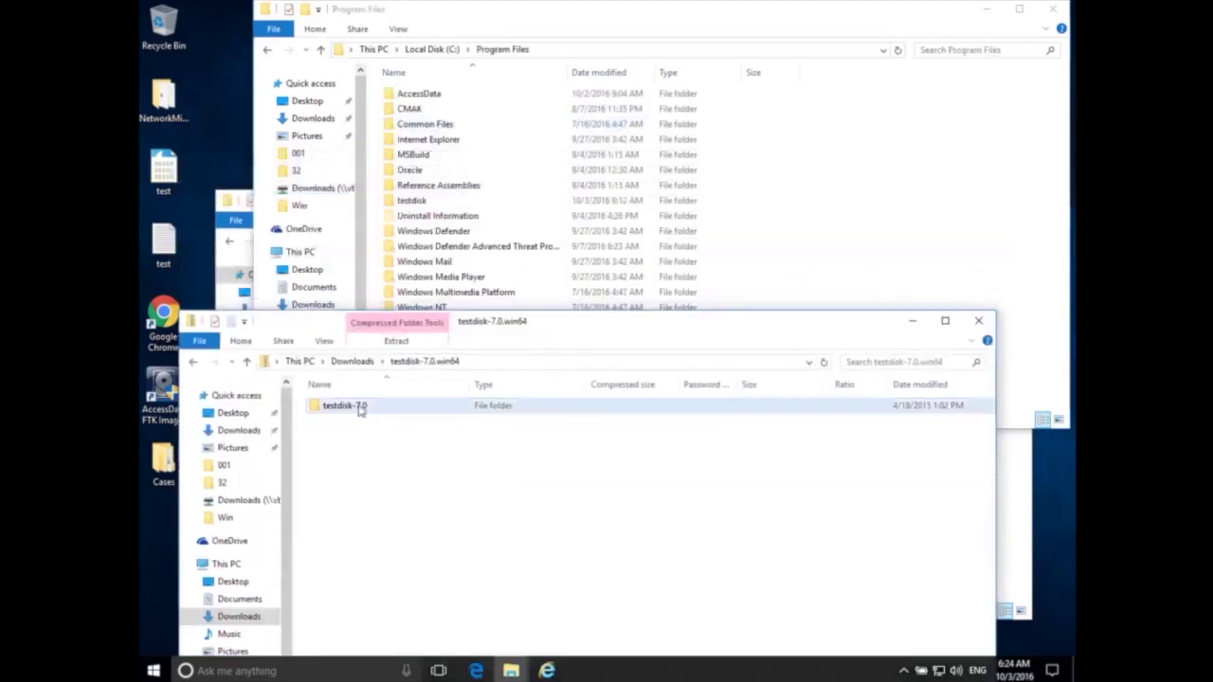
left_click_drag(347, 412, 834, 117)
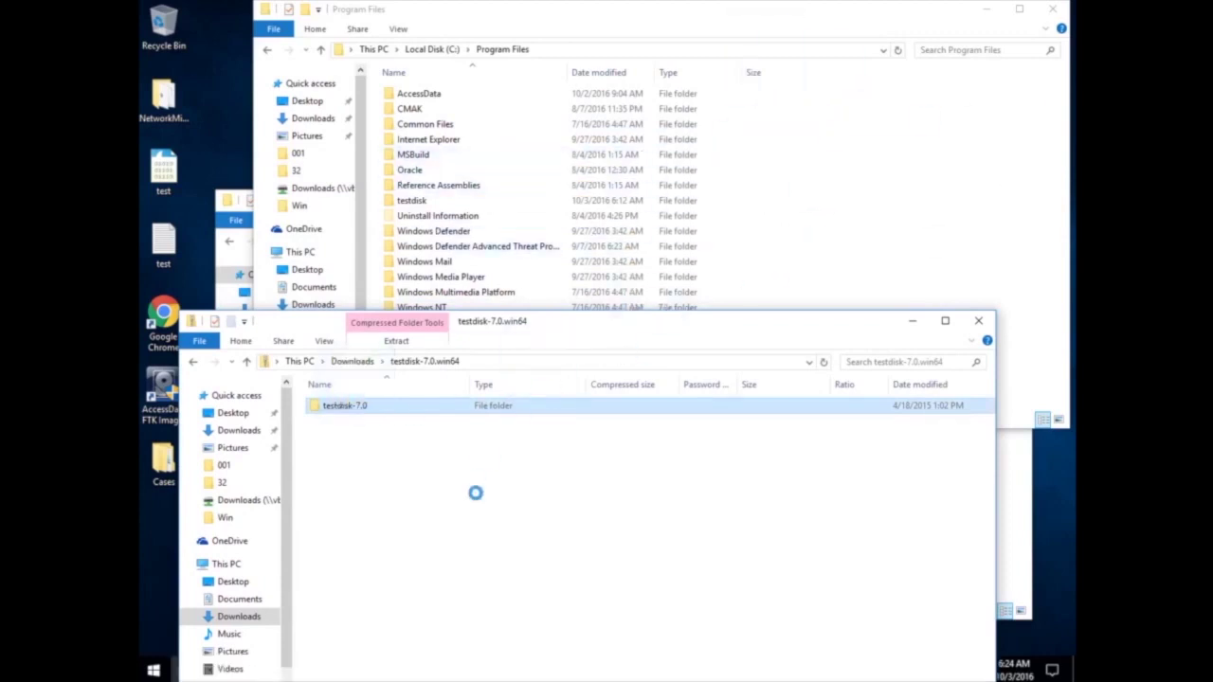
Select the existing testdisk folder in Program Files and close the archive's window.
left_click(417, 200)
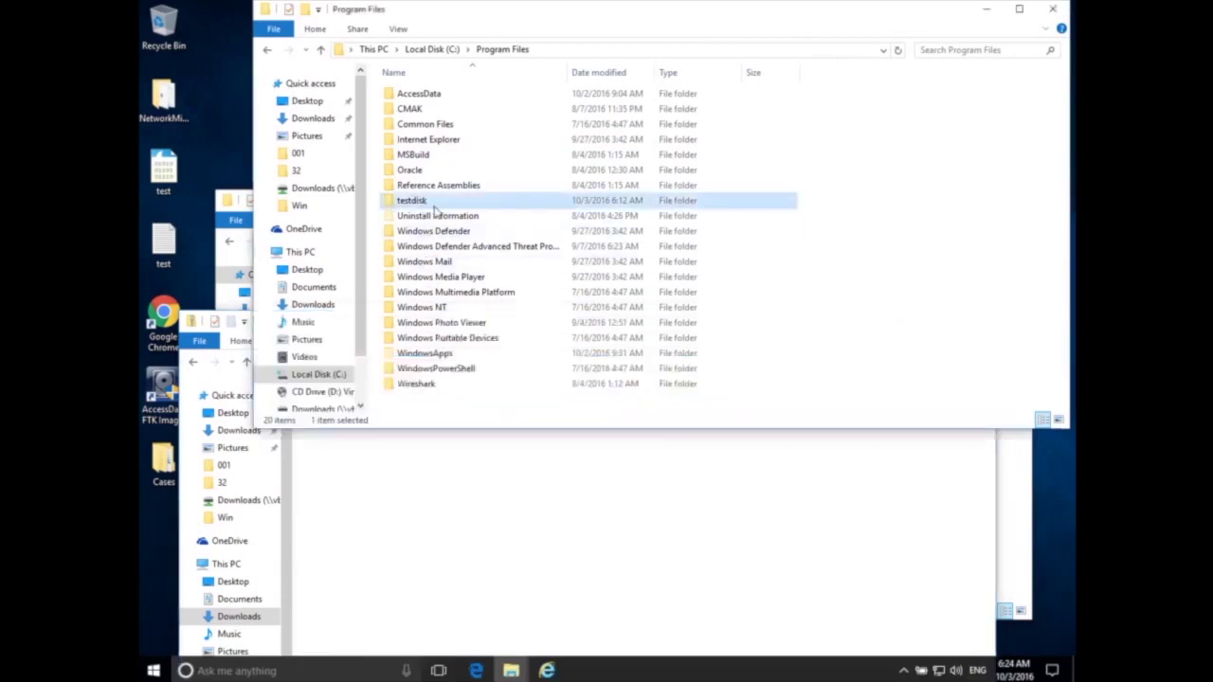
left_click(474, 471)
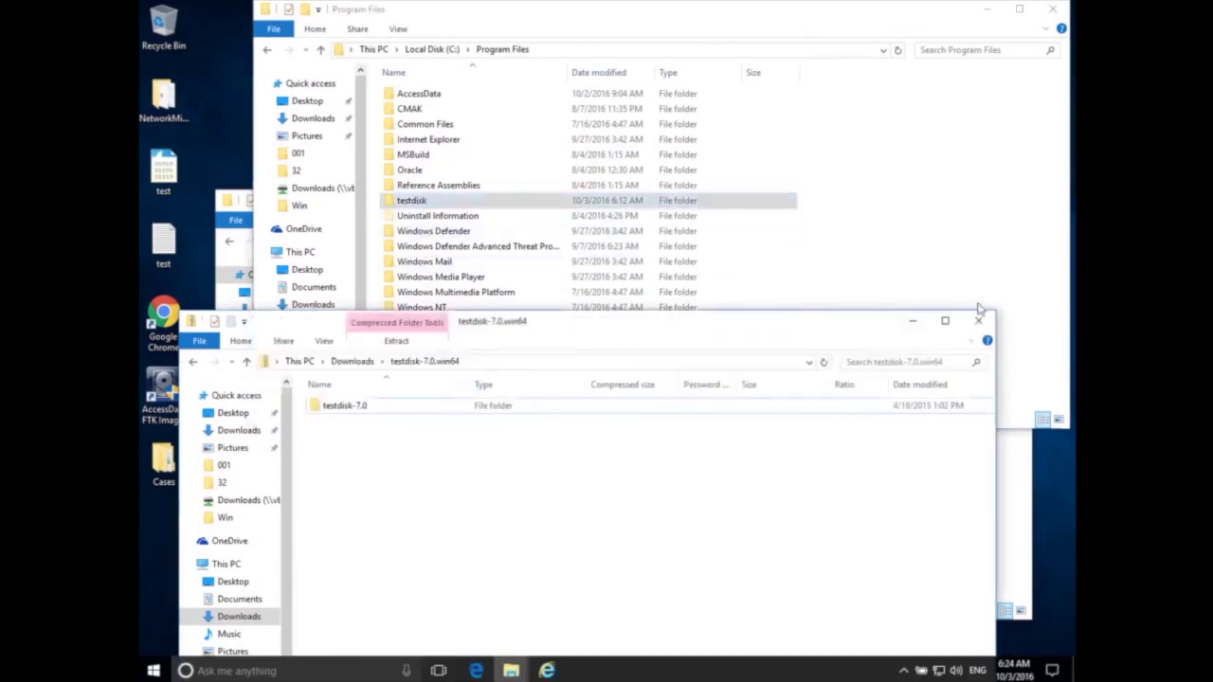
left_click(982, 323)
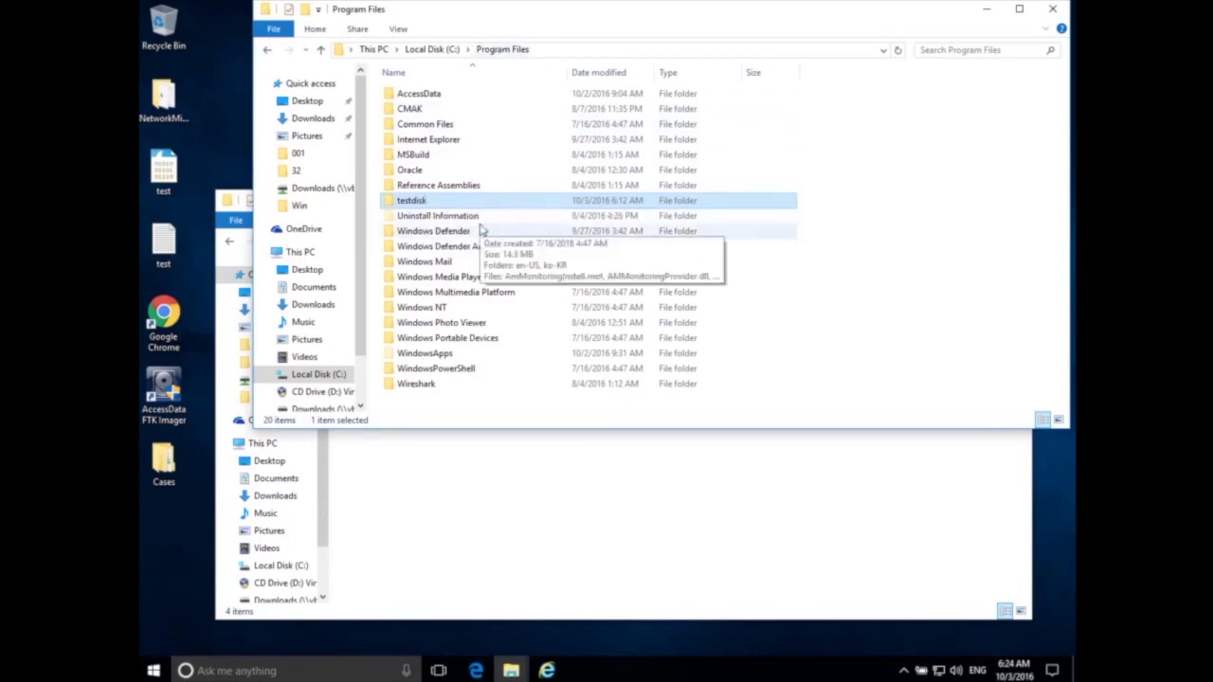
key("F2")
left_click(900, 217)
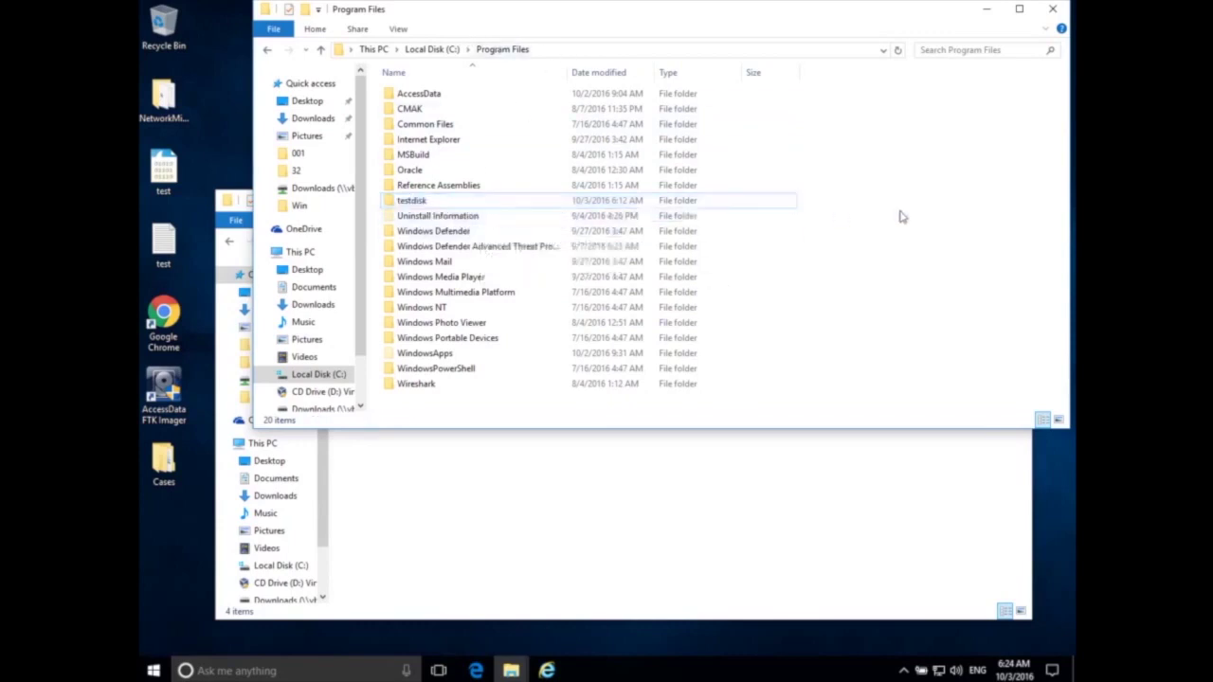
left_click(396, 200)
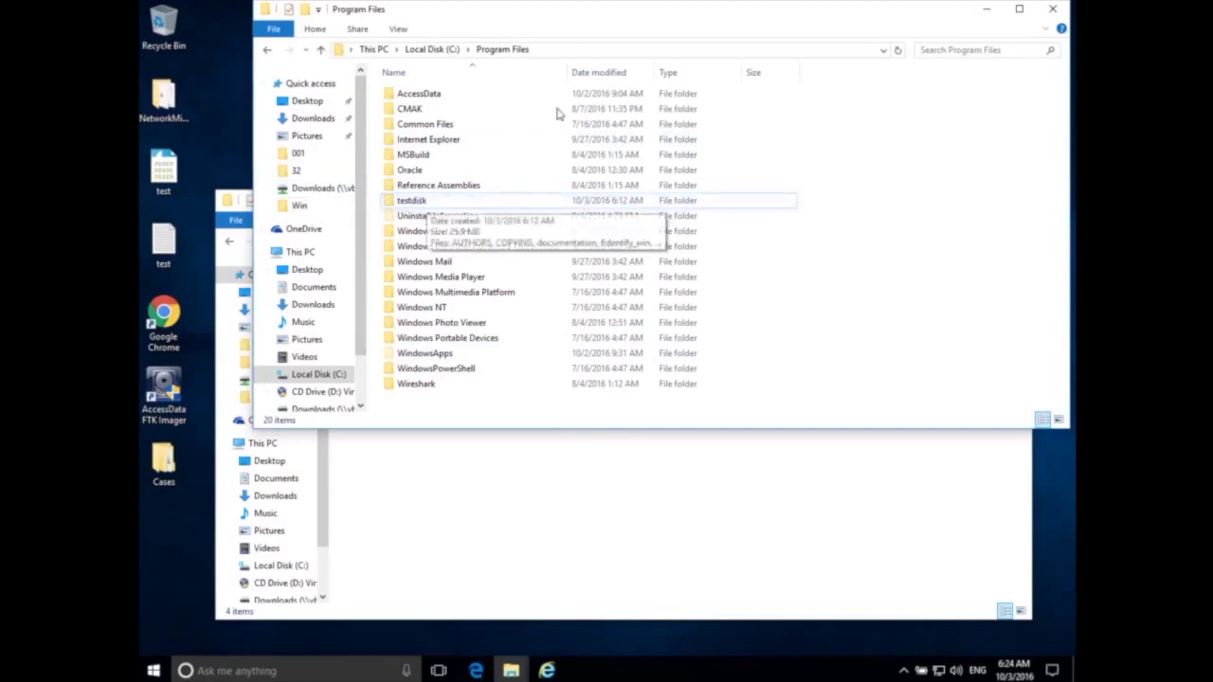
Open the testdisk folder in Program Files and copy its full path, C:\Program Files\testdisk, to the clipboard.
left_click(570, 49)
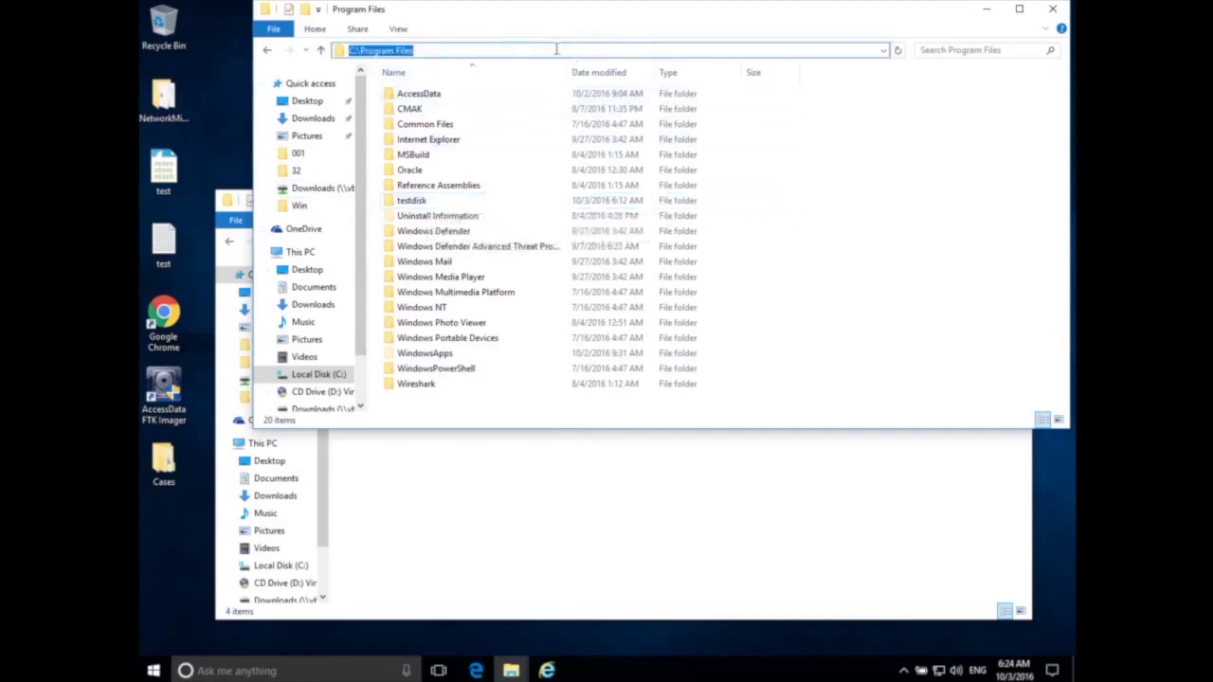
double_click(413, 201)
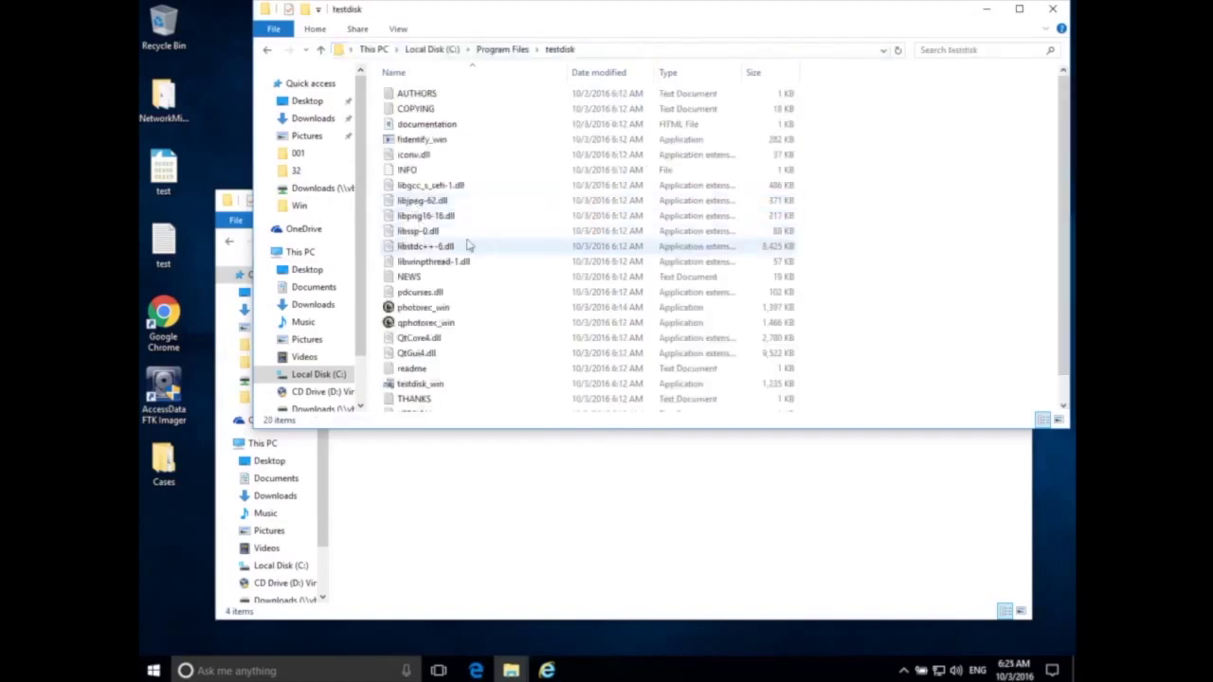
left_click(598, 52)
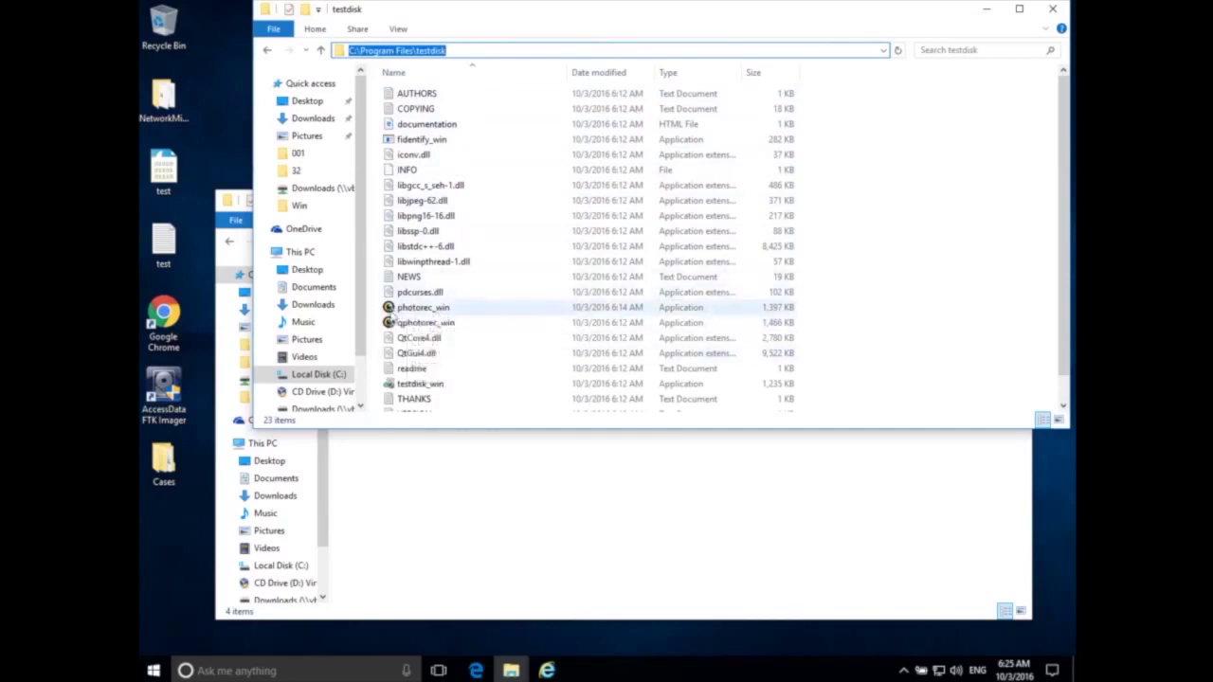
left_click(484, 49)
key("ctrl+shift+Left")
key("ctrl+shift+Left")
key("ctrl+shift+Left")
key("ctrl+shift+Left")
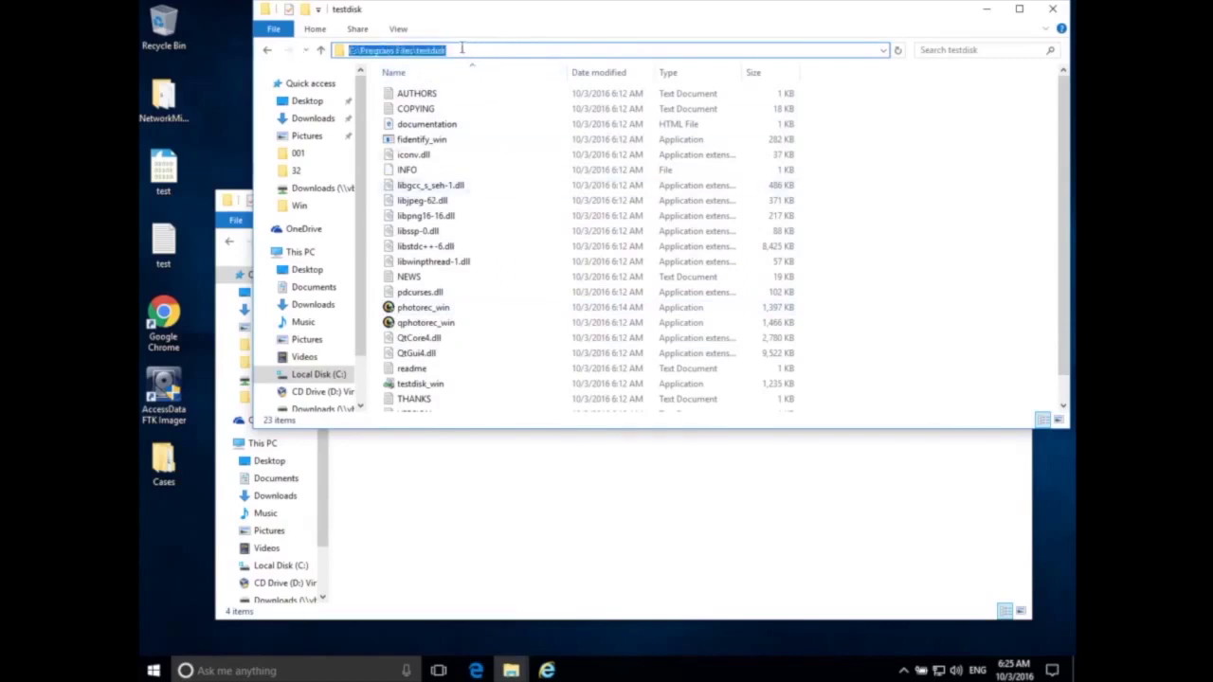
right_click(429, 51)
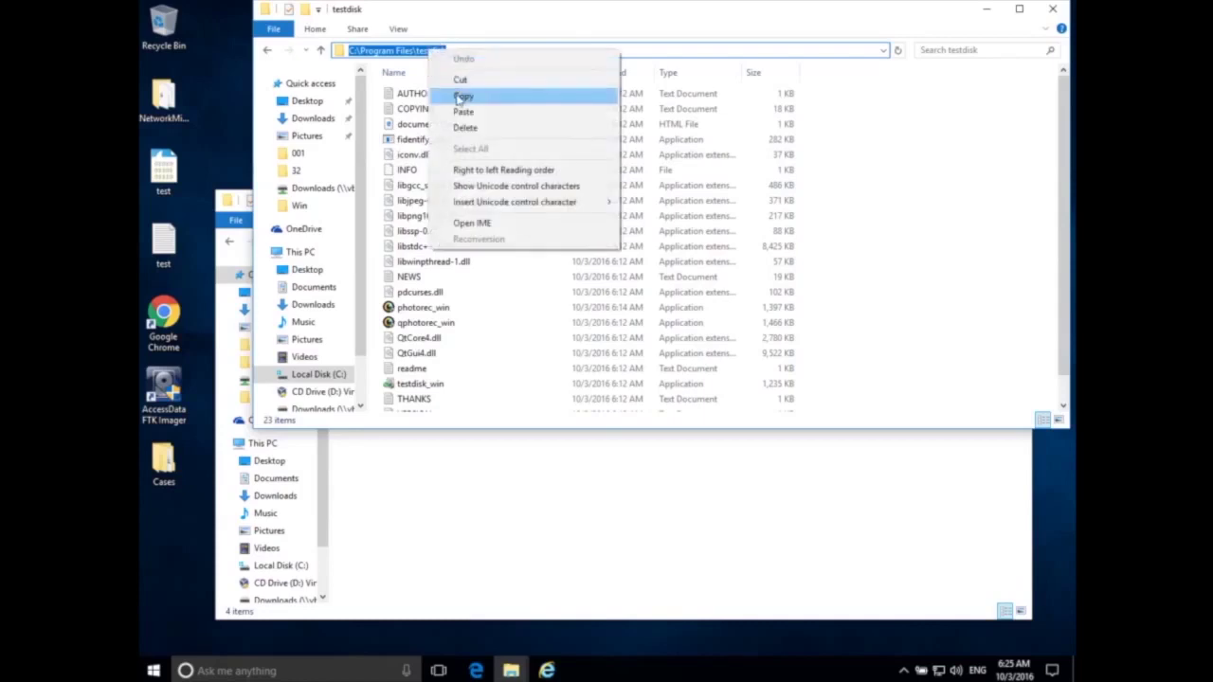
left_click(461, 96)
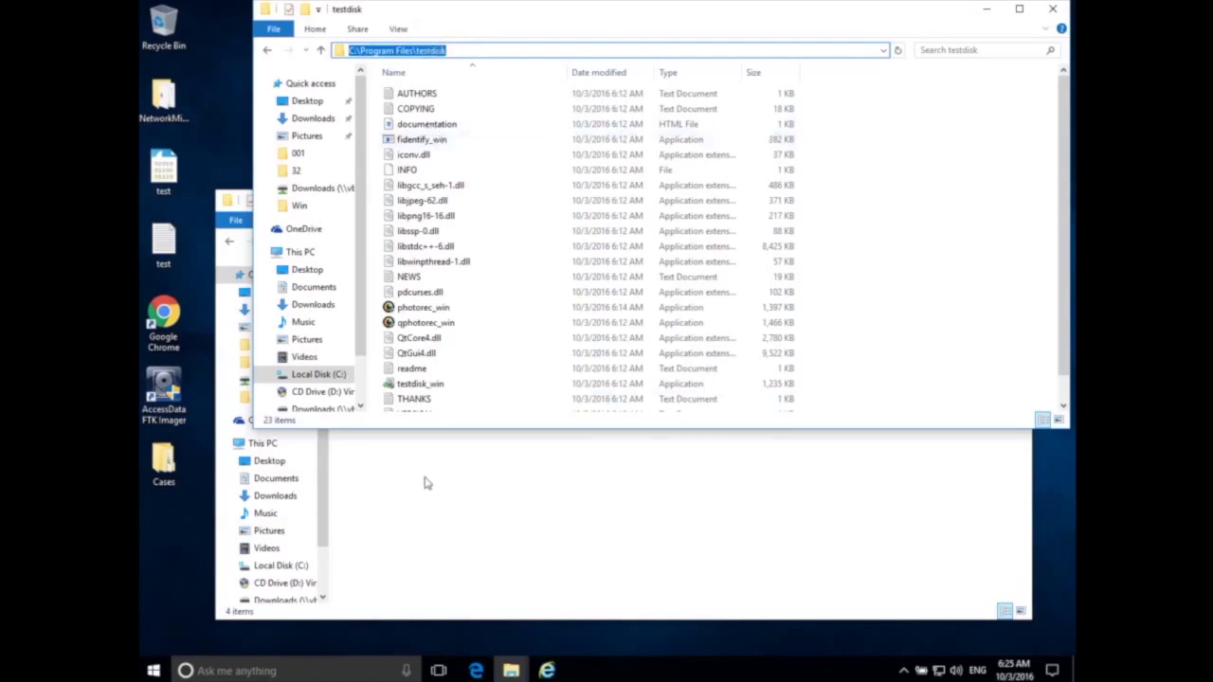
Open the Environment Variables dialog through the Windows System information and advanced system settings.
left_click(214, 533)
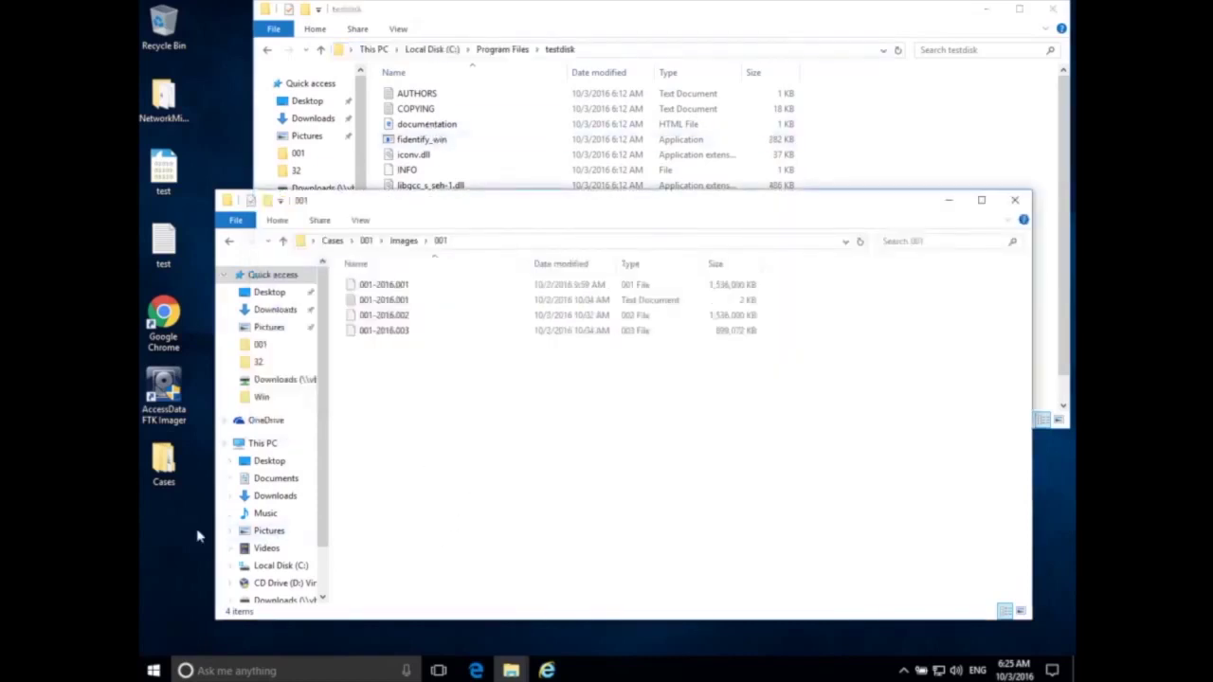
right_click(154, 671)
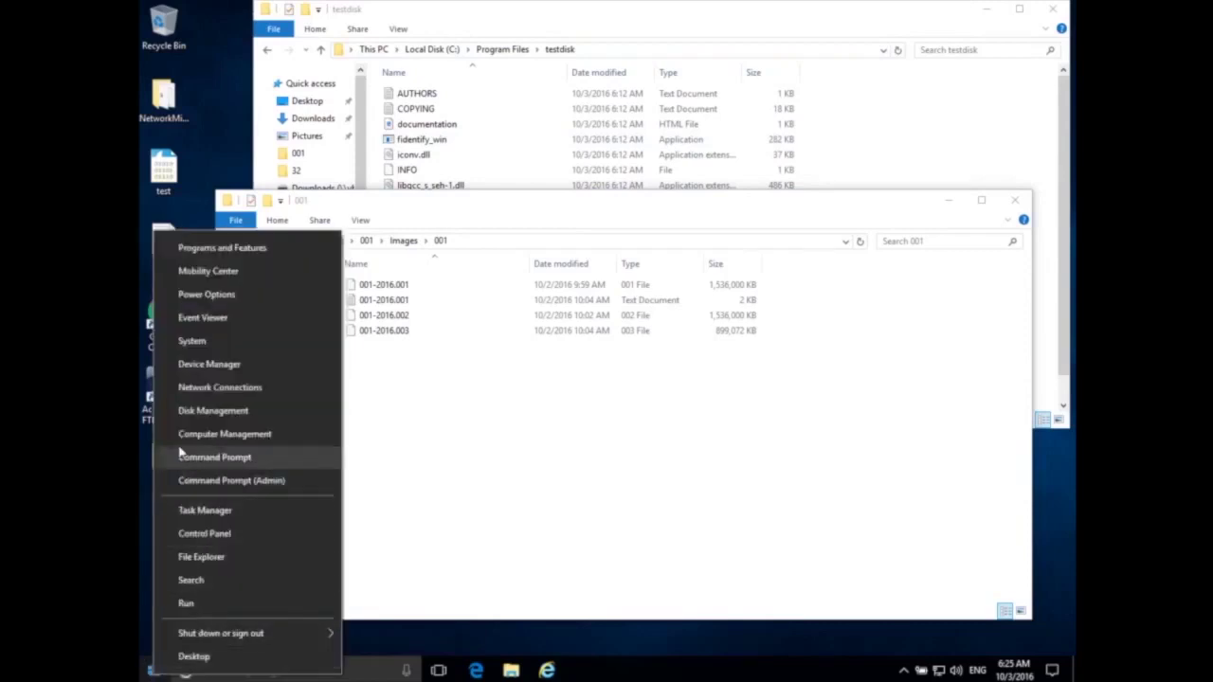
left_click(191, 341)
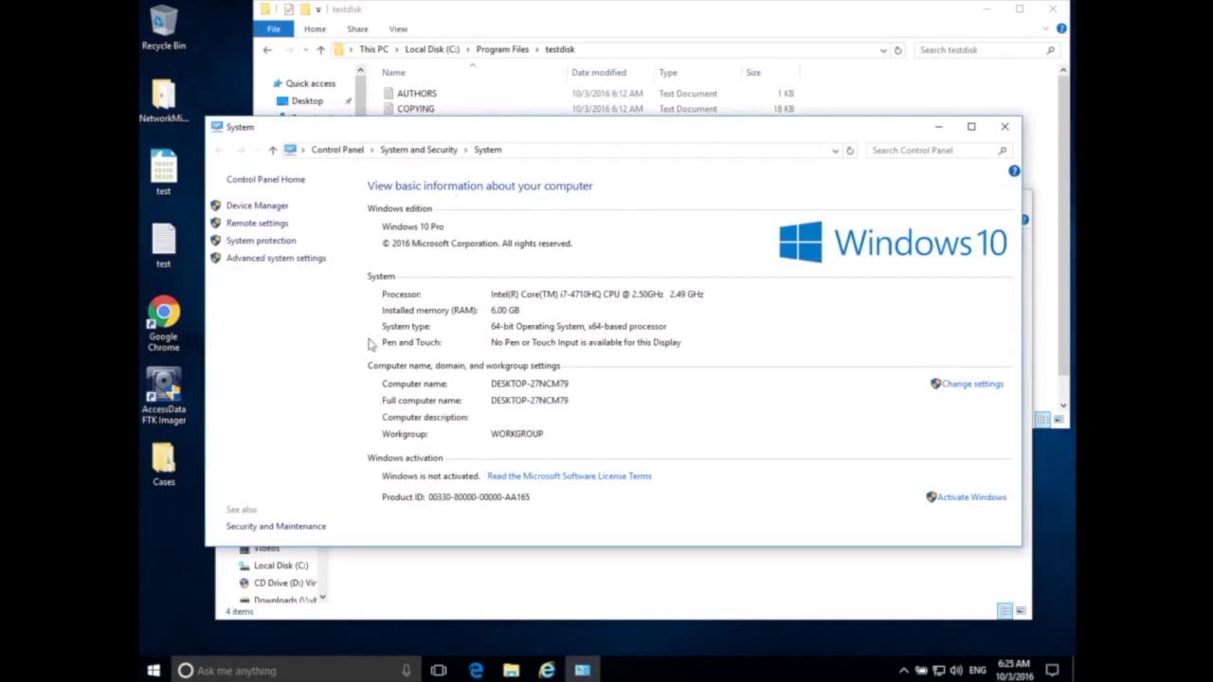
left_click(250, 261)
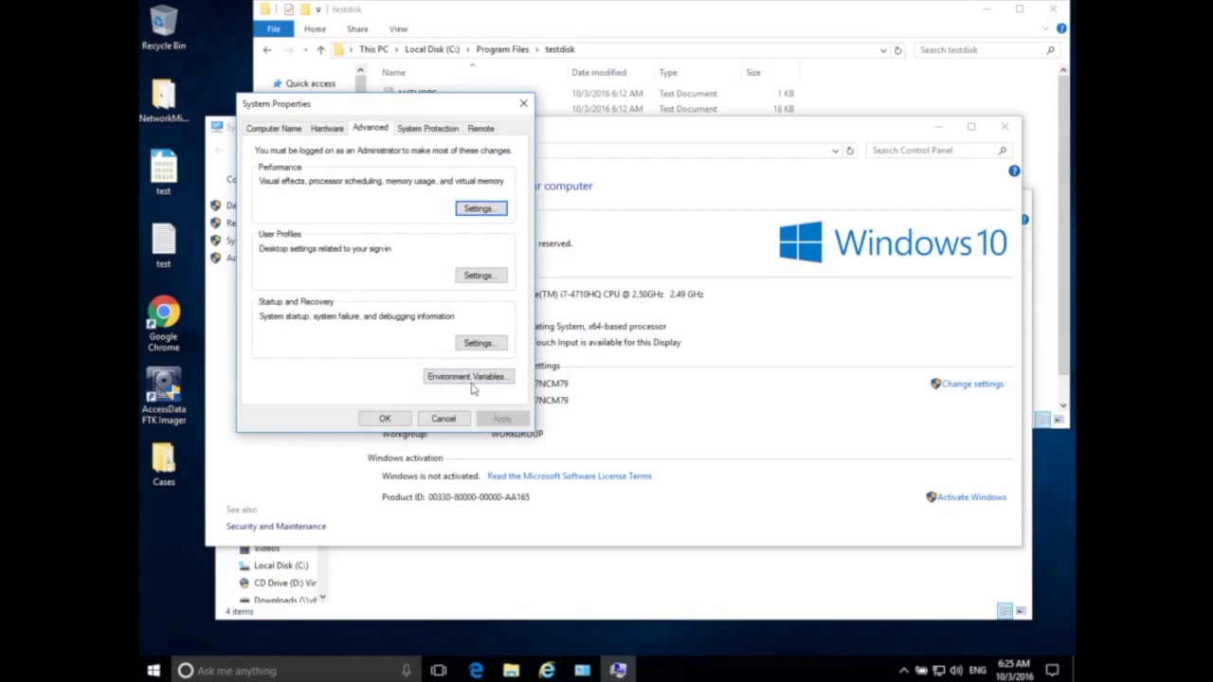
left_click(478, 379)
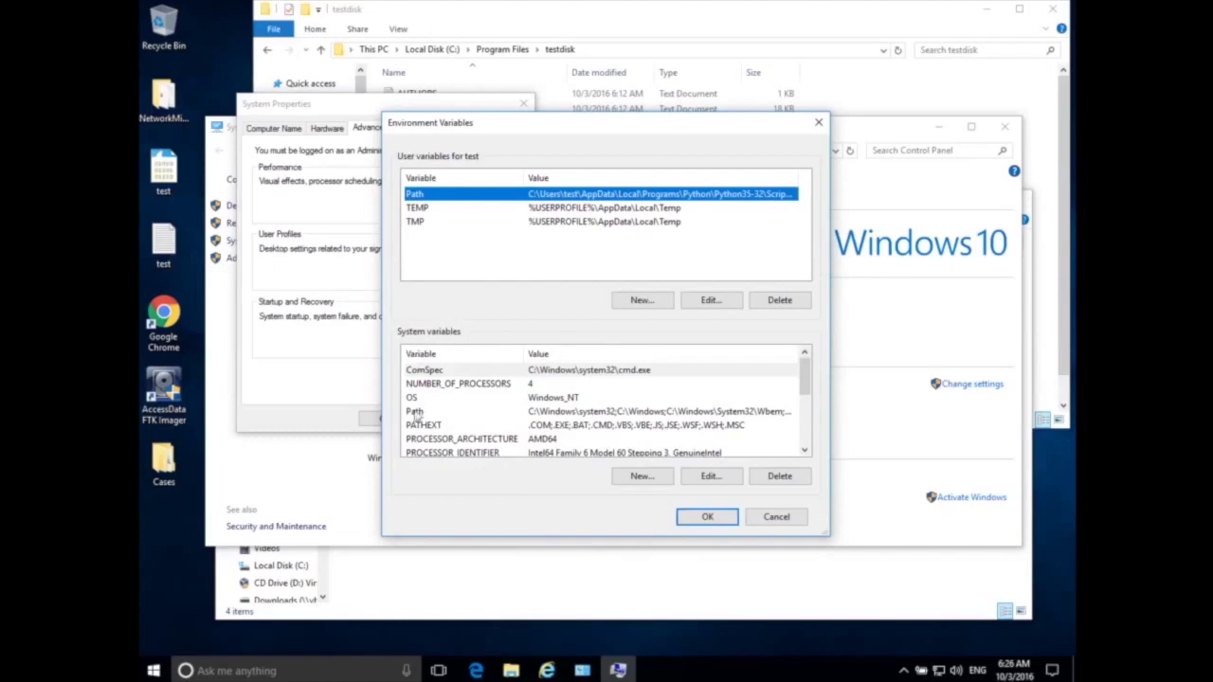
Compare the user and system Path variables, and open the user's Path variable for editing.
left_click(416, 413)
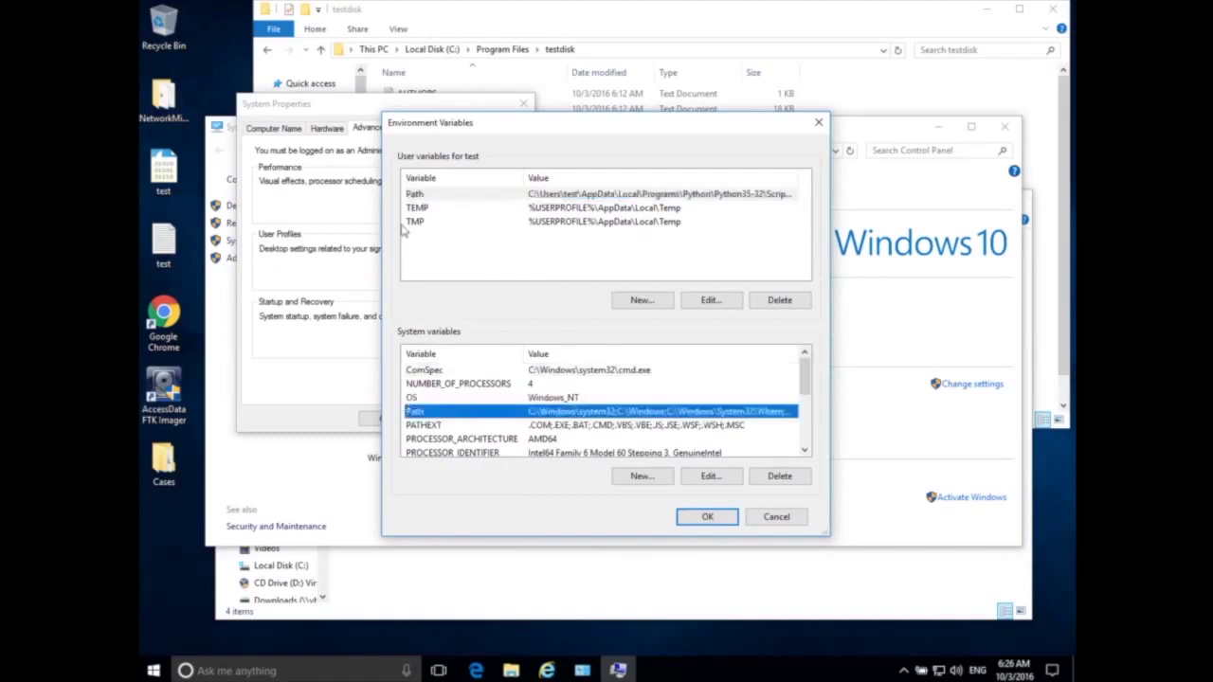
left_click(414, 197)
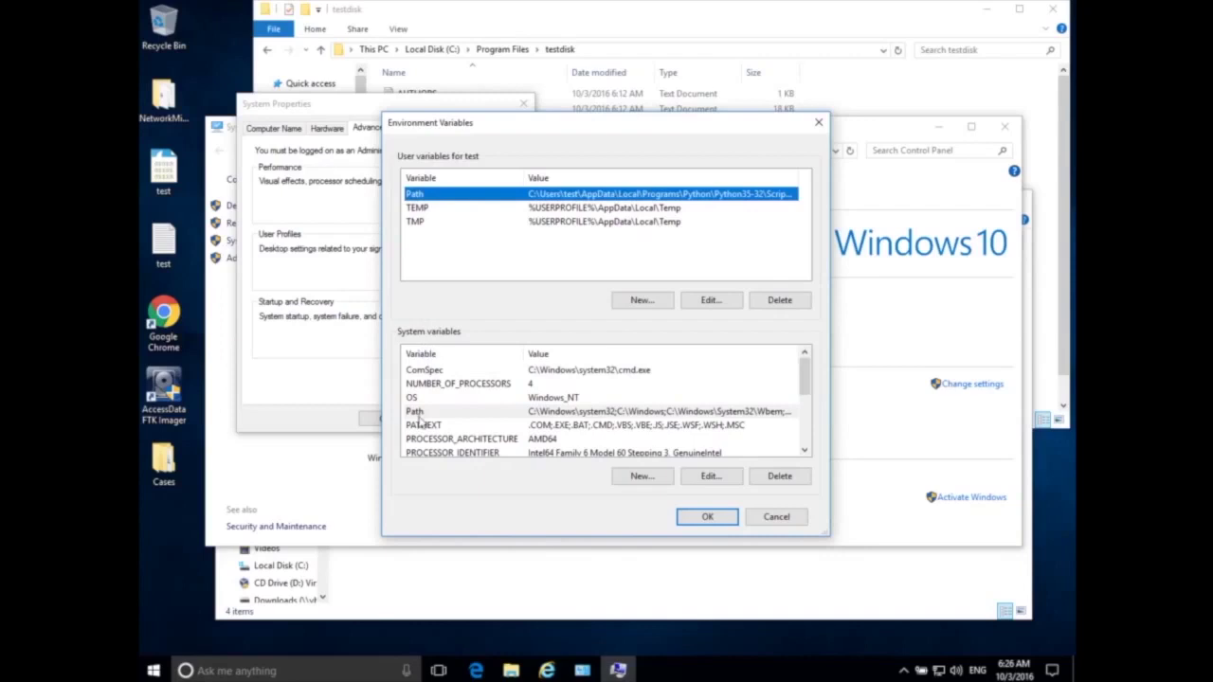
left_click(420, 414)
left_click(418, 197)
left_click(711, 301)
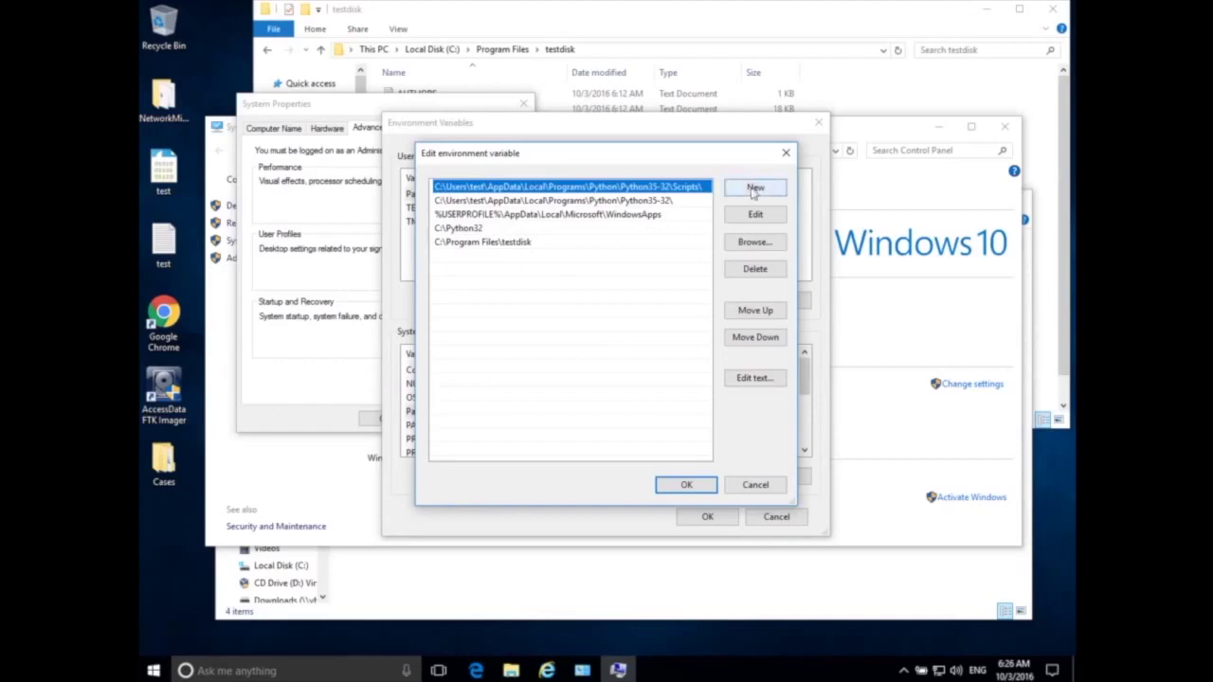
Try adding C:\Program Files\testdisk as a new entry in the user's Path variable, and clear the duplicate entry.
left_click(754, 188)
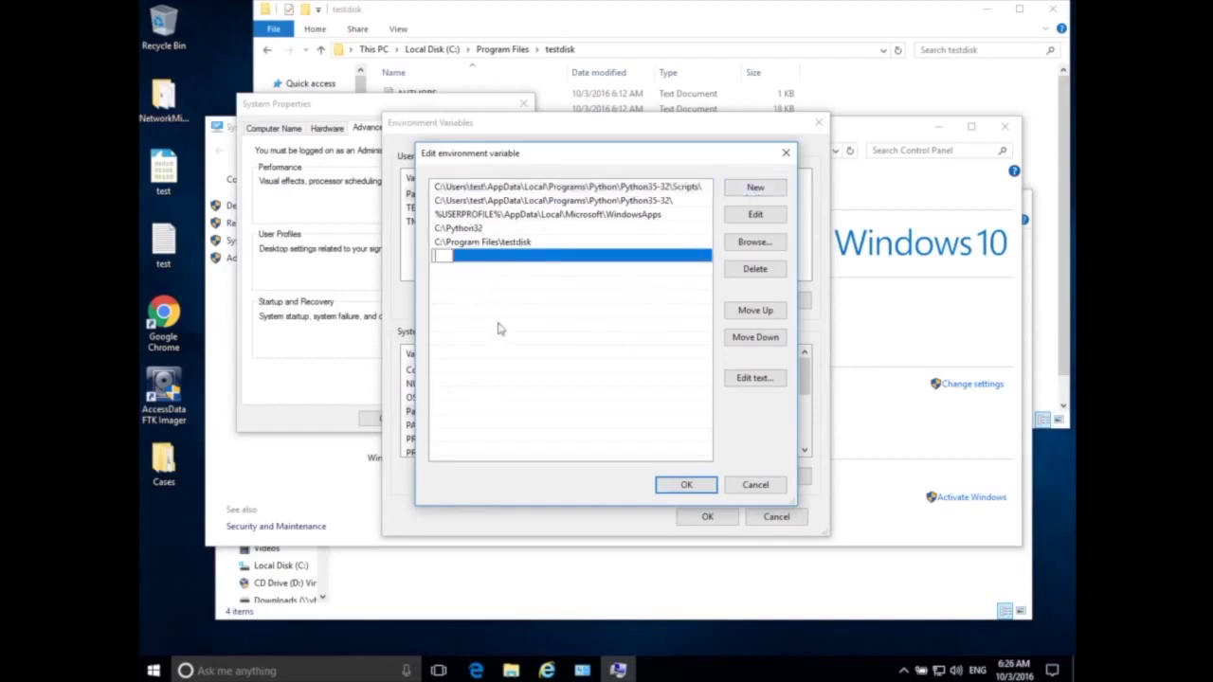
key("ctrl+v")
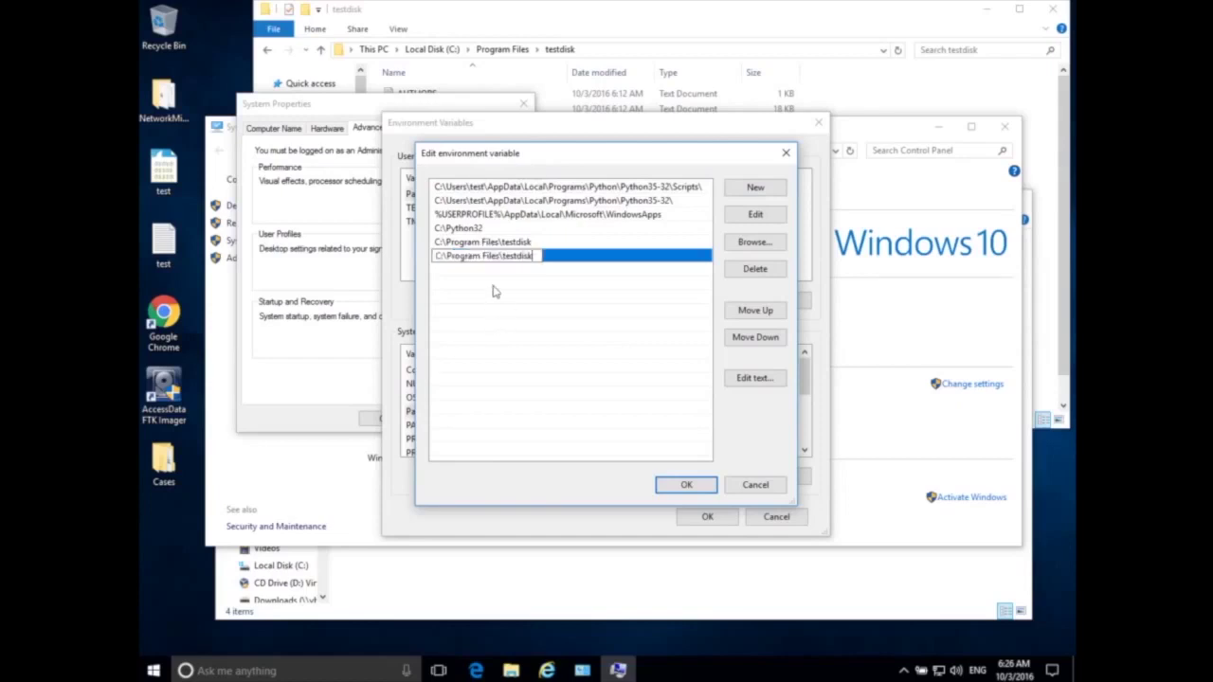
right_click(491, 264)
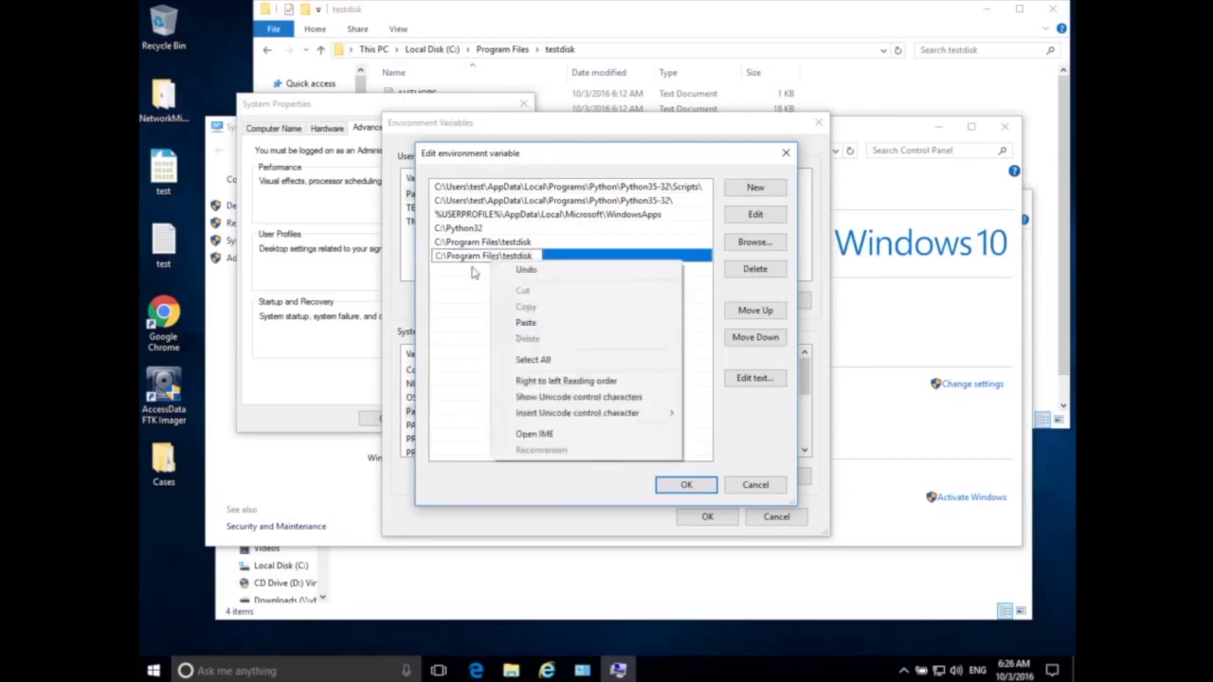
left_click(469, 260)
left_click_drag(526, 260, 420, 261)
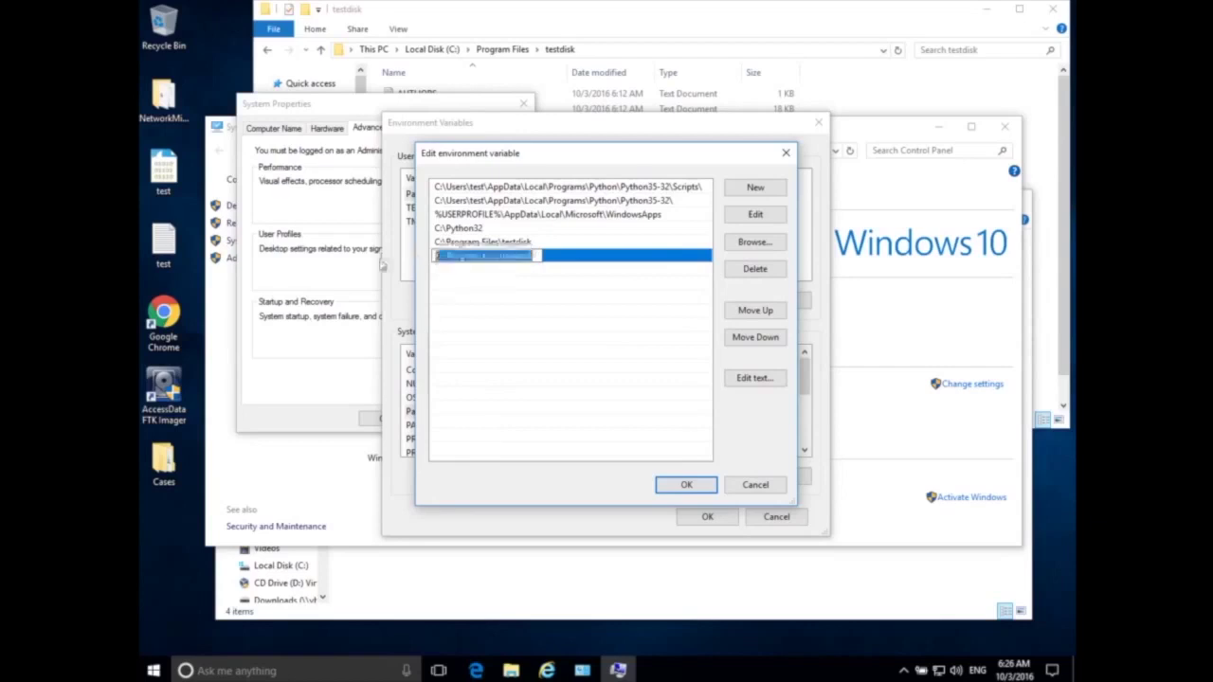
key("BackSpace")
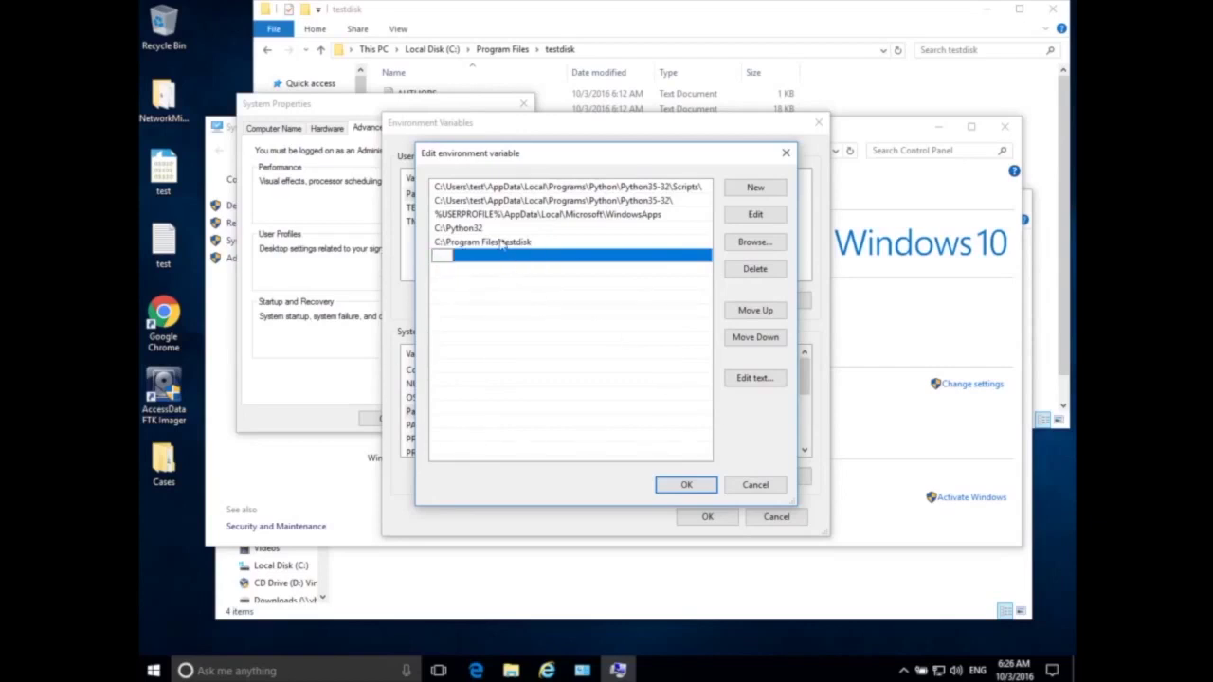
left_click(501, 244)
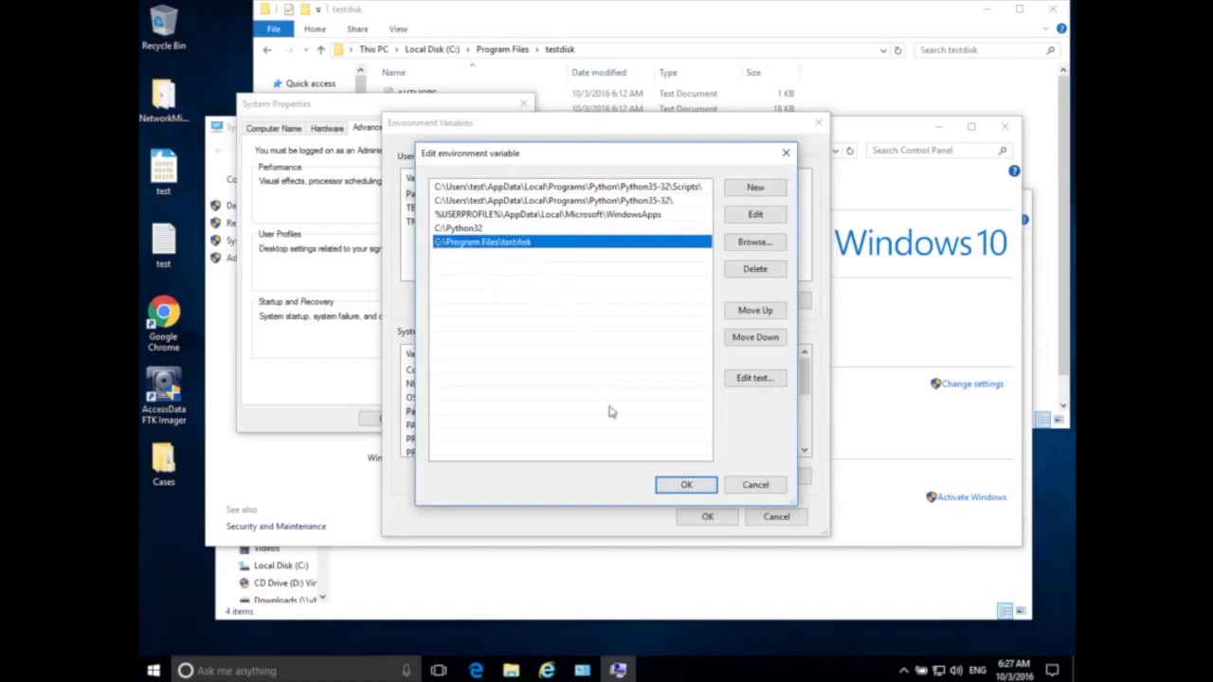
Confirm the Path and environment variable dialogs, and close the System Properties and System windows.
left_click(688, 486)
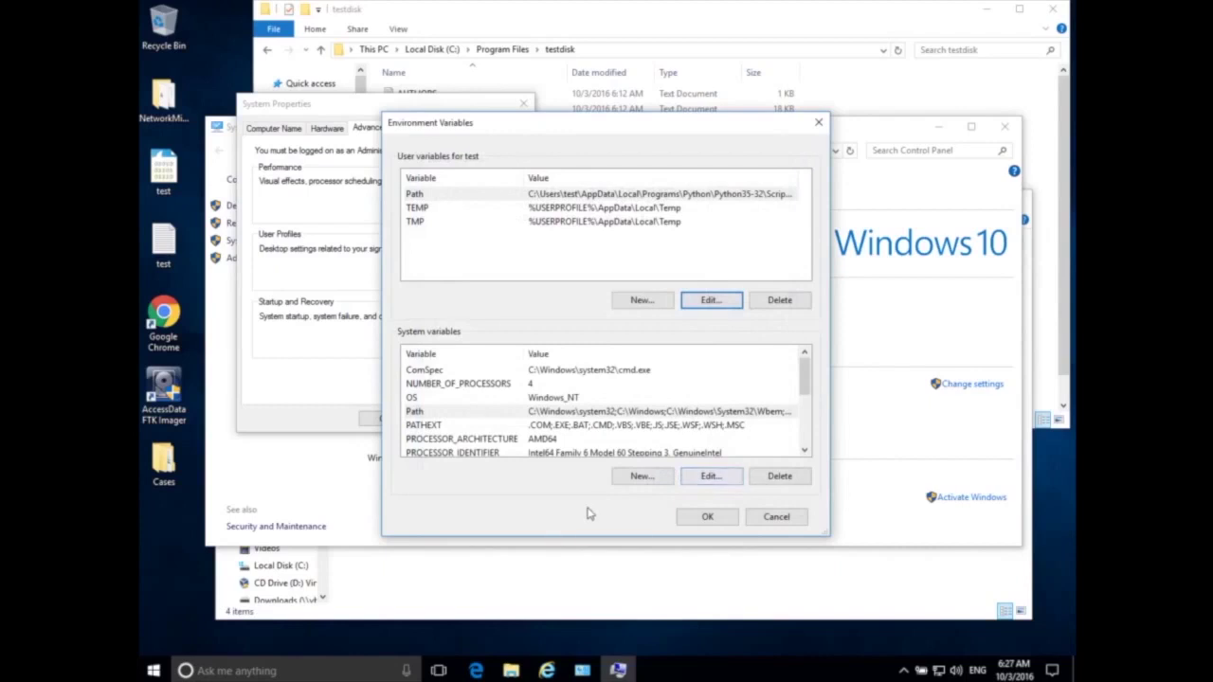
left_click(707, 516)
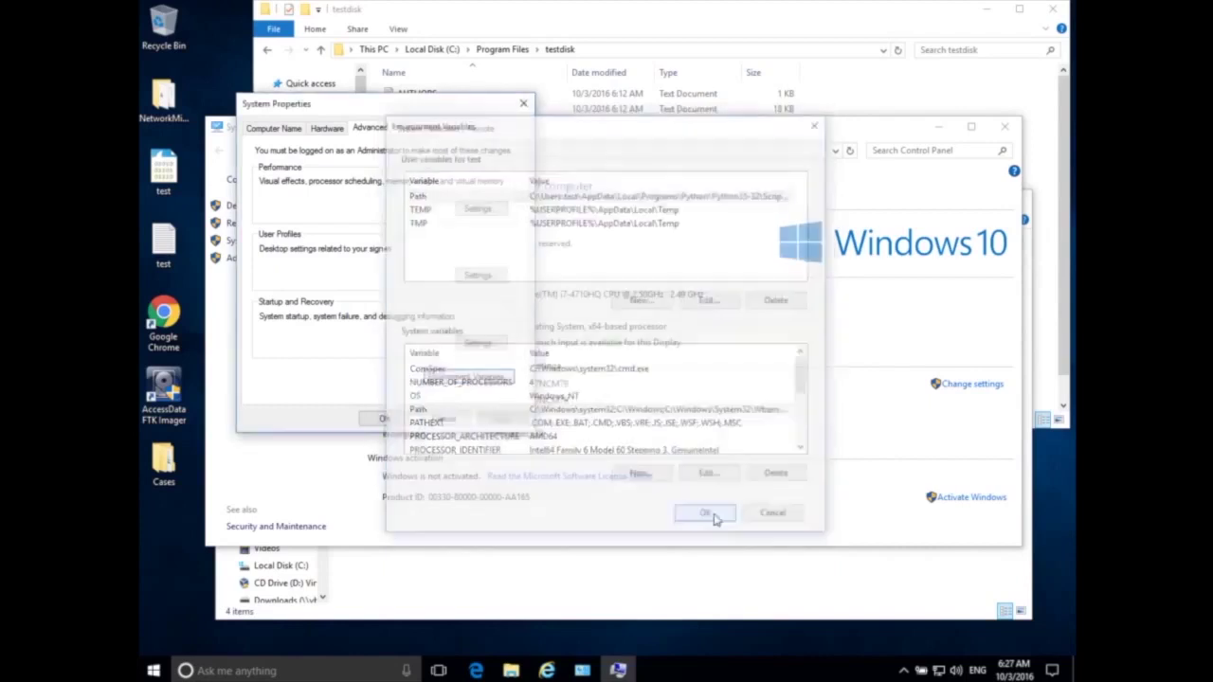
left_click(383, 418)
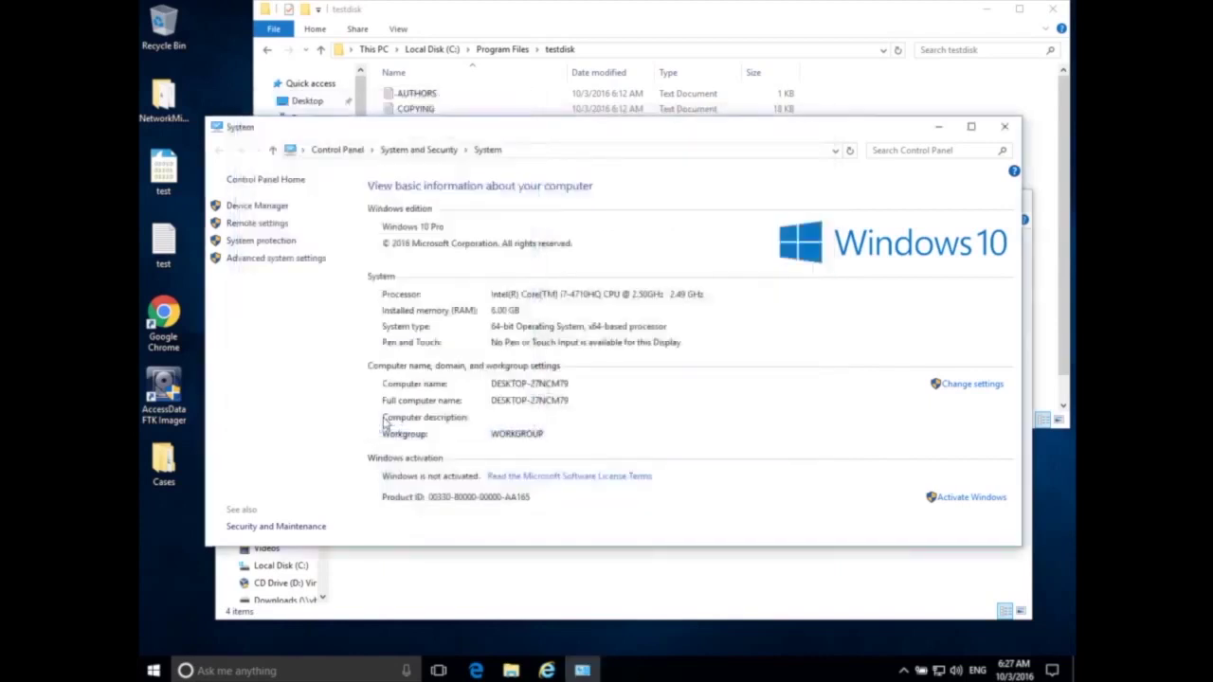
left_click(1007, 128)
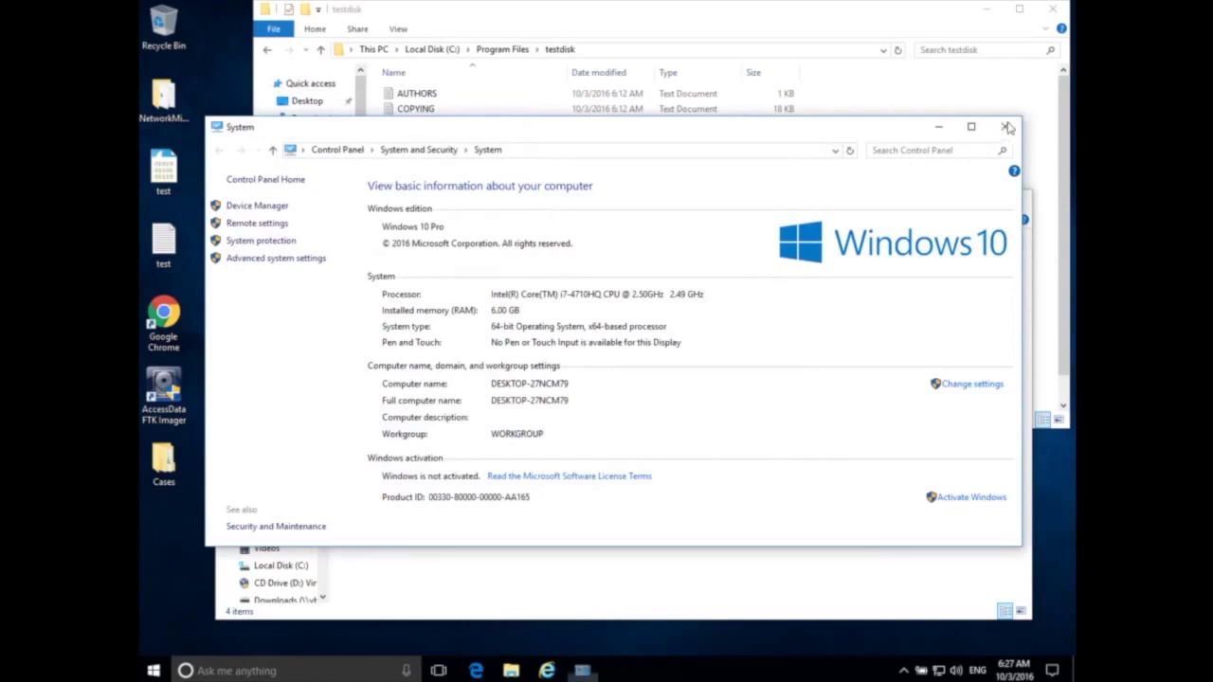
Examine the PhotoRec program in the testdisk folder and the split image files in the 001 images folder.
left_click(827, 27)
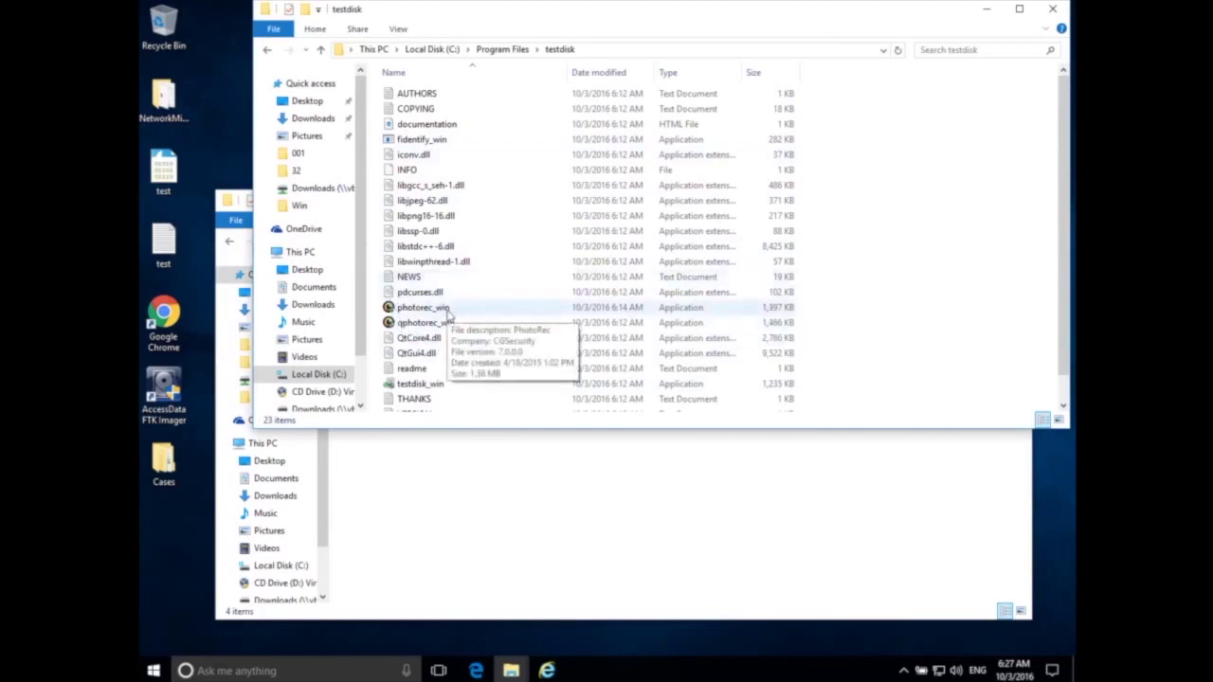
left_click(534, 505)
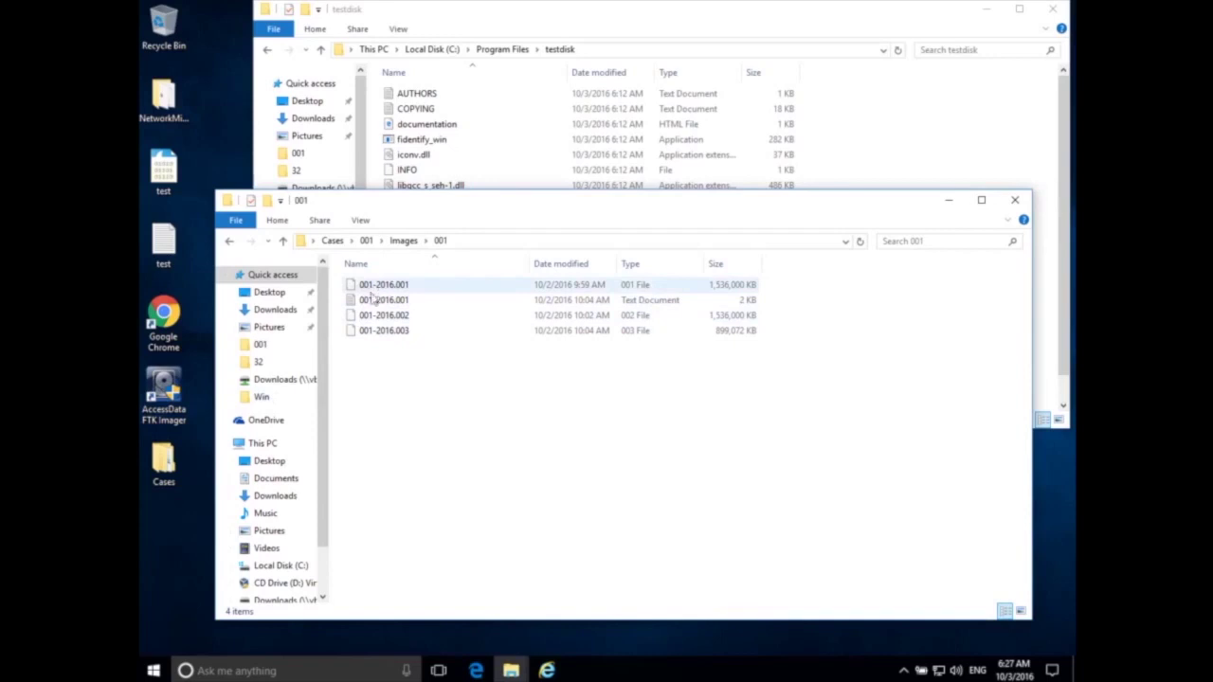
mouse_move(388, 292)
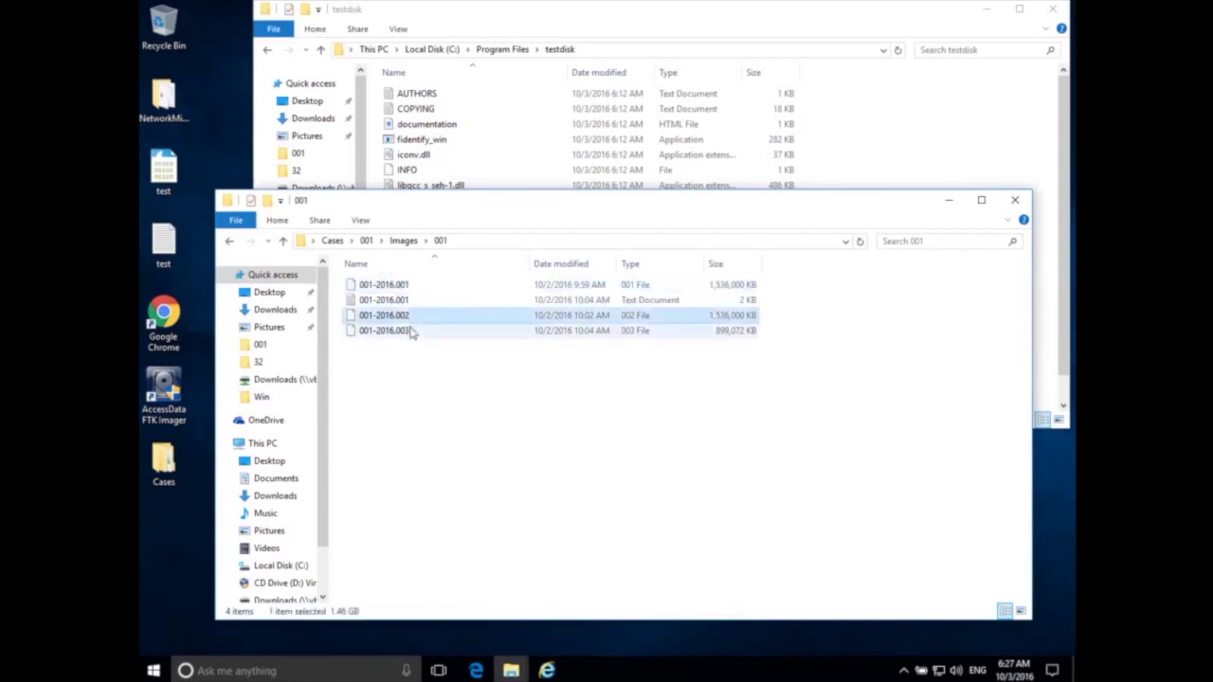
left_click(407, 331)
left_click(441, 423)
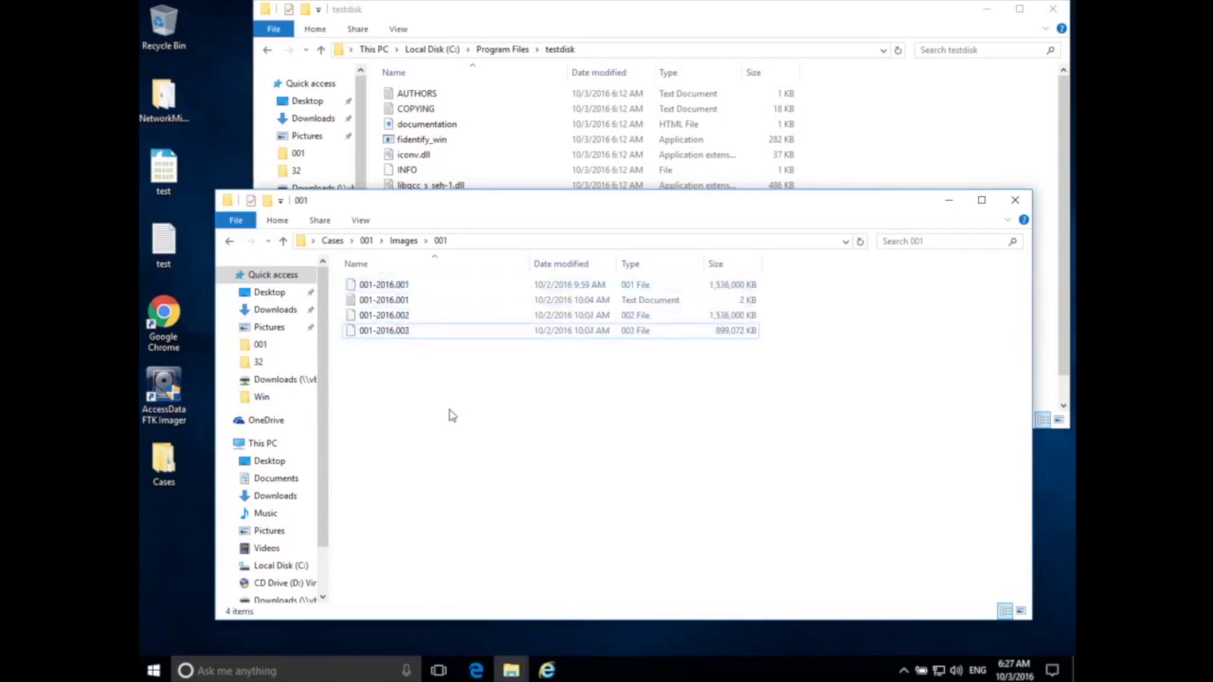
Search Windows for cmd, open the Command Prompt, and reposition its window.
left_click(280, 671)
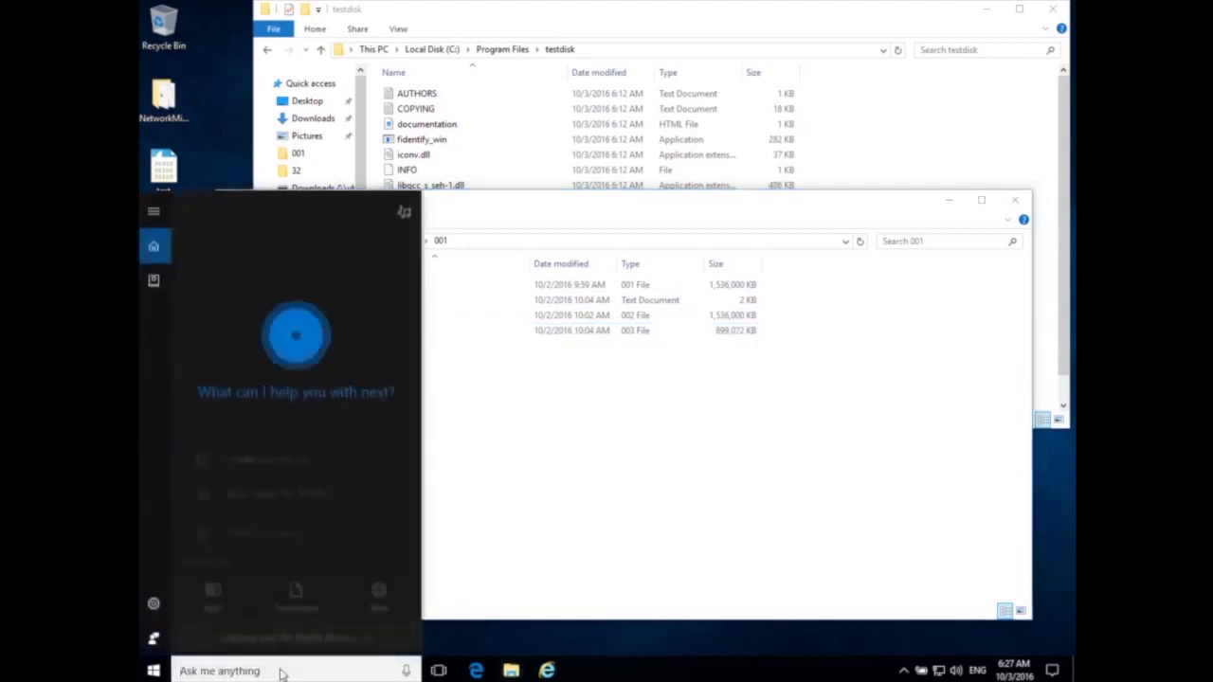
type("cmd")
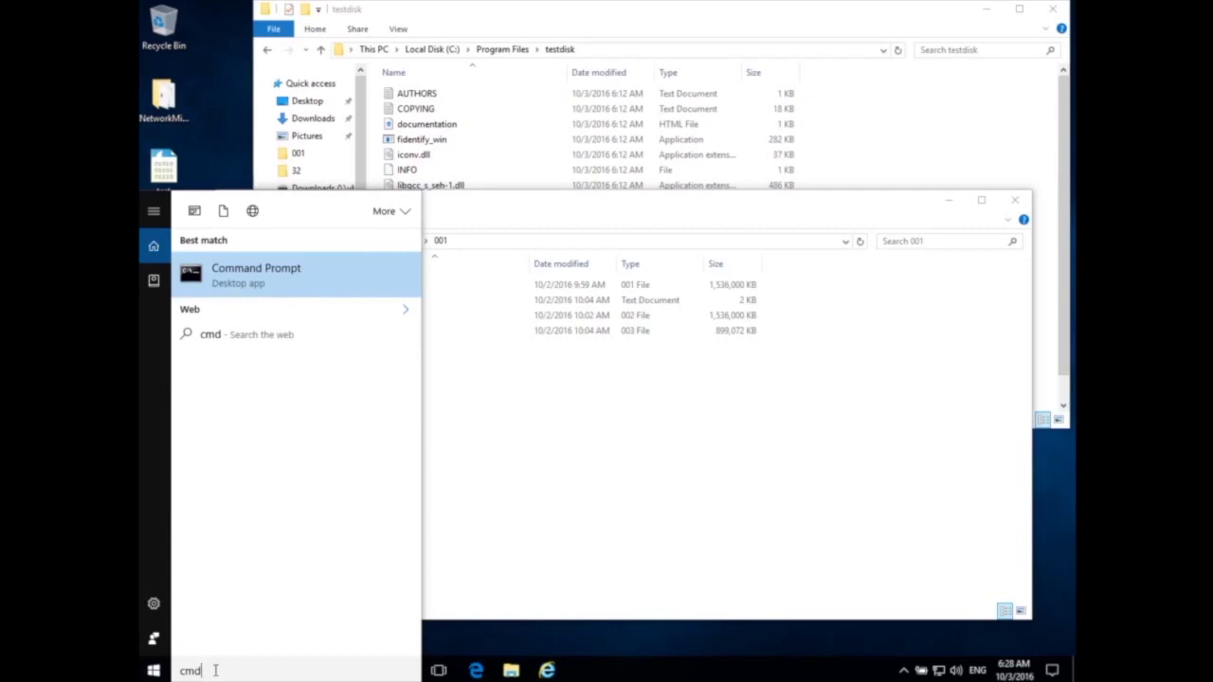
left_click(256, 275)
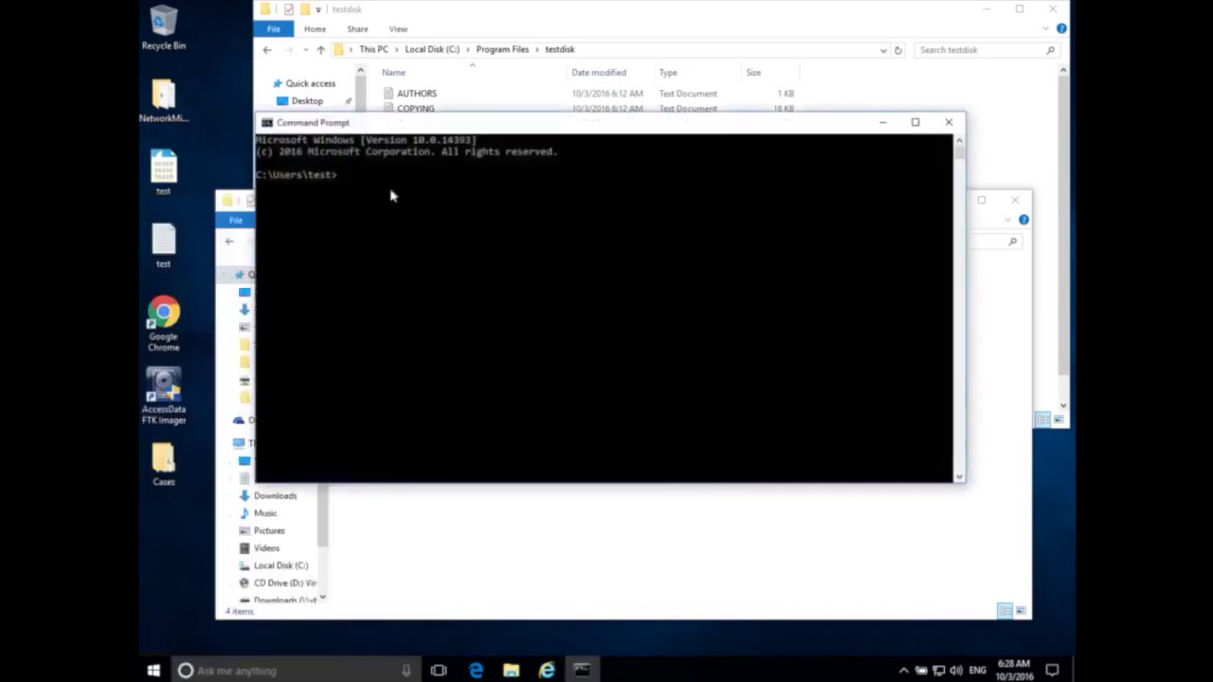
left_click_drag(503, 129, 453, 116)
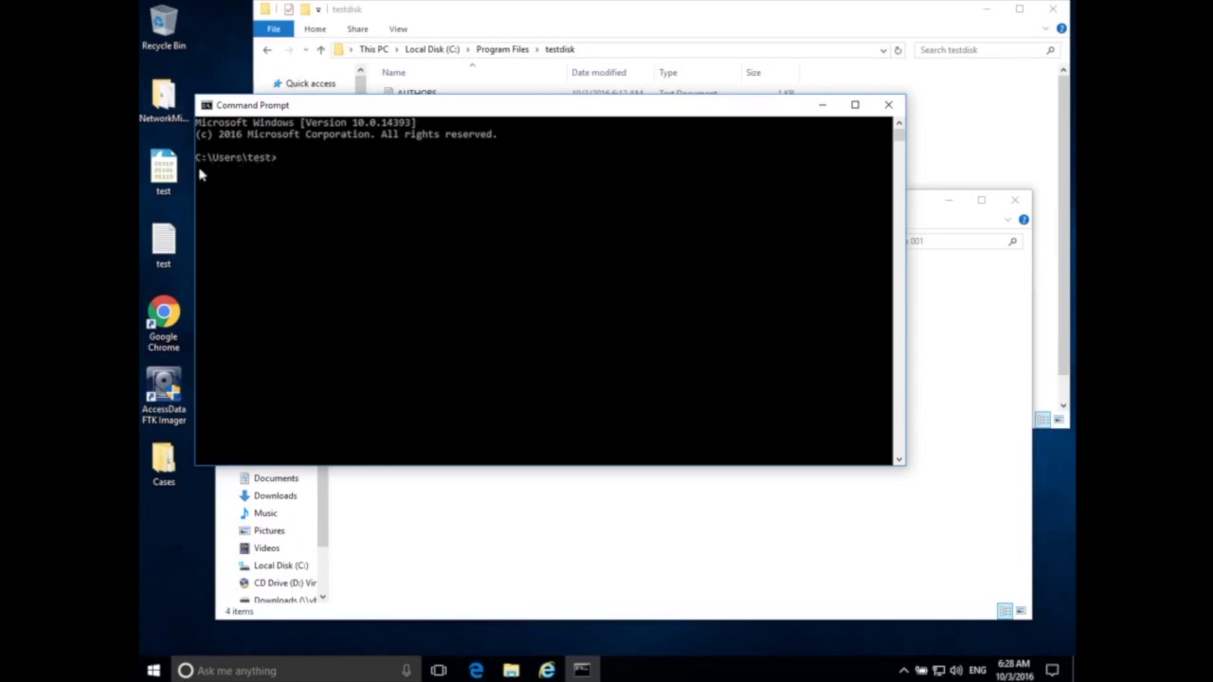
Copy the full path of the 001 images folder from File Explorer and return to the Command Prompt.
left_click(541, 496)
left_click(474, 243)
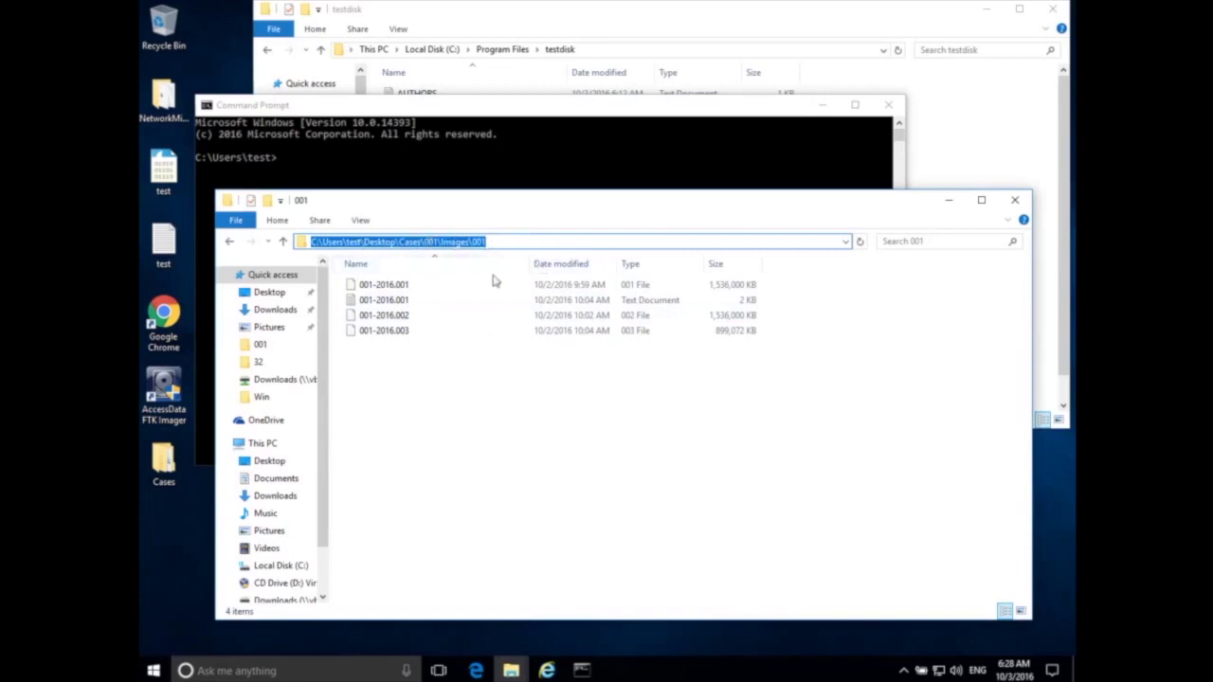
right_click(457, 243)
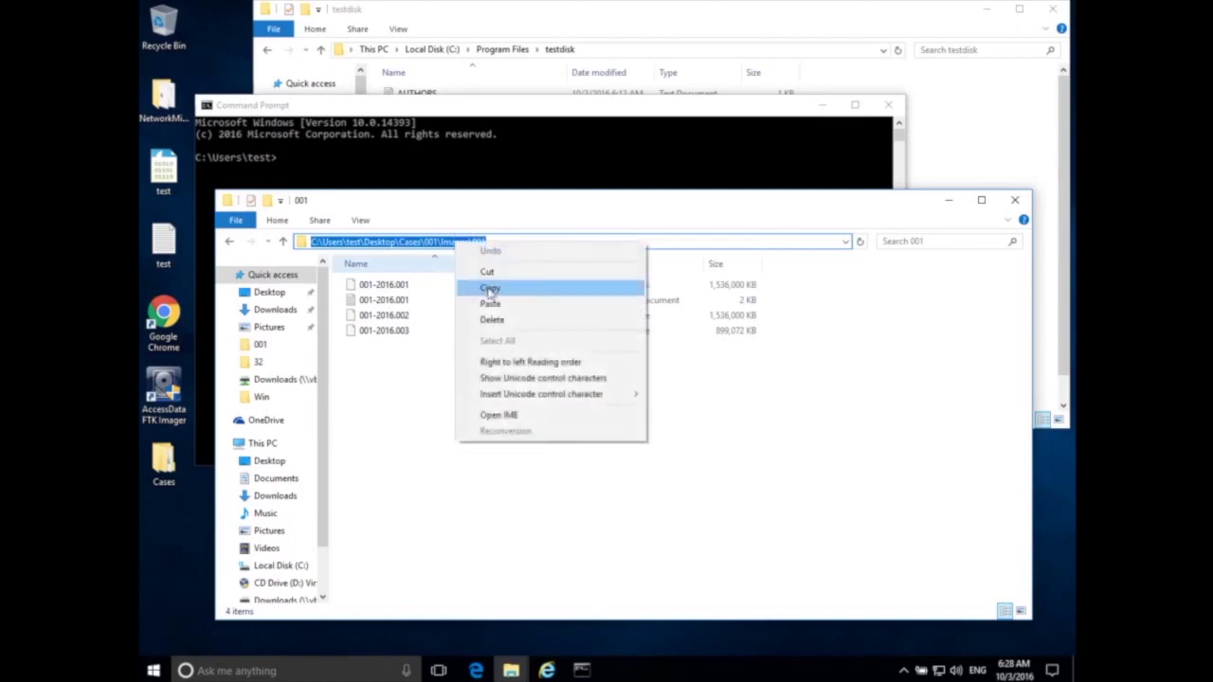
left_click(490, 288)
left_click(499, 165)
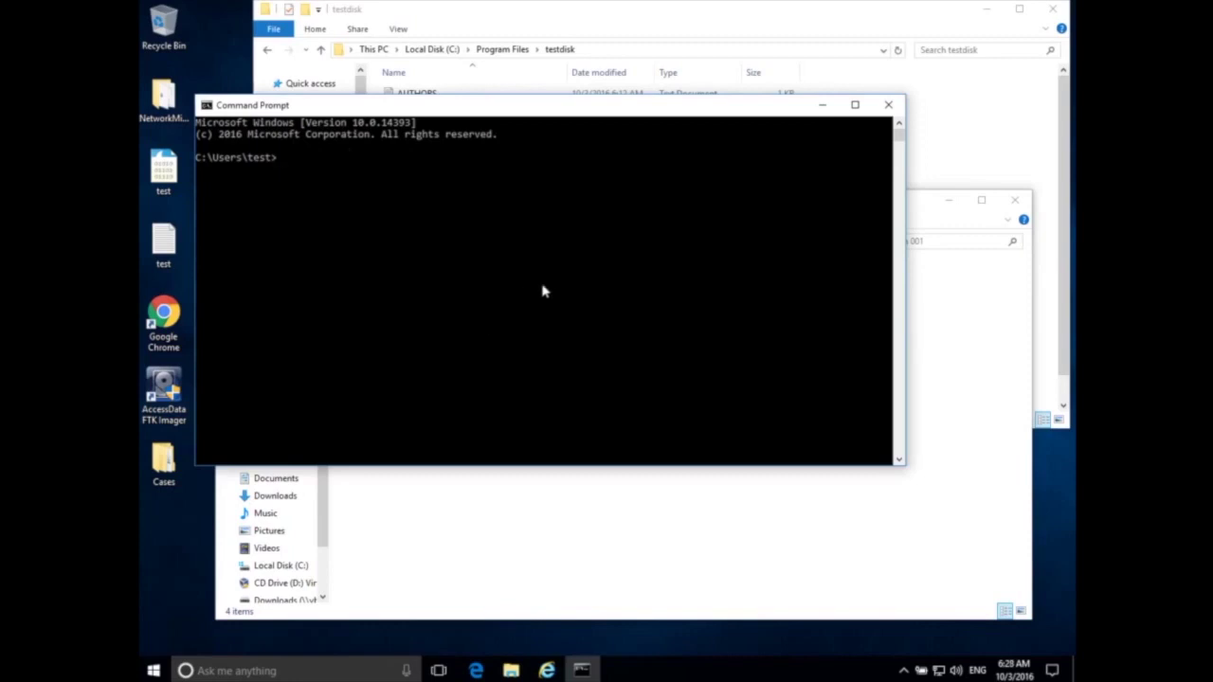
Change the Command Prompt's working directory to C:\Users\test\Desktop\Cases\001\Images\001.
type("cd")
left_click(479, 557)
left_click(419, 157)
right_click(300, 159)
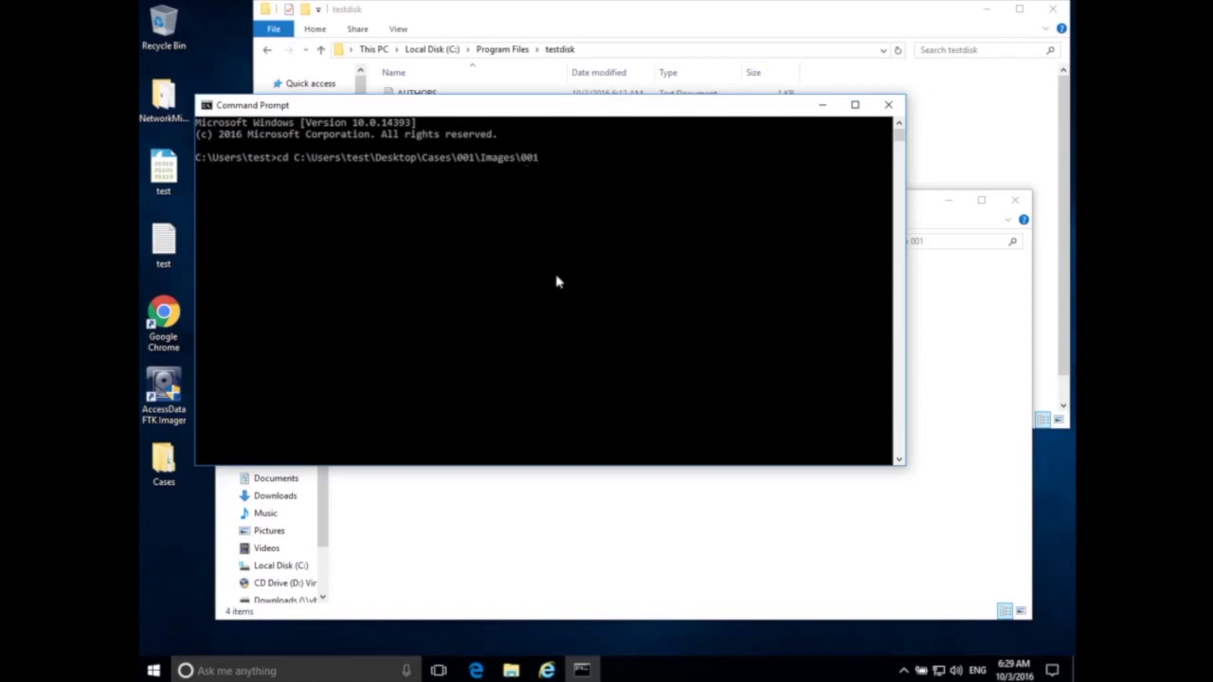
key("Return")
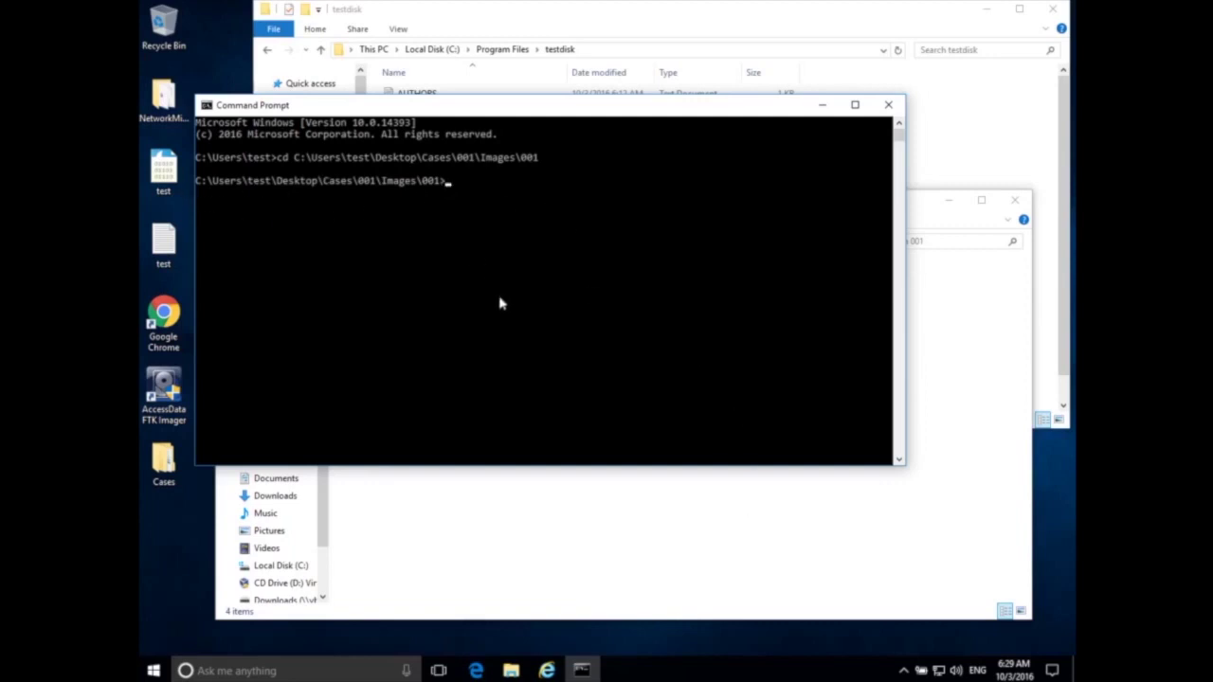
List the image directory's contents with dir, and check the PhotoRec executable's name in the testdisk folder.
type("dir")
key("Return")
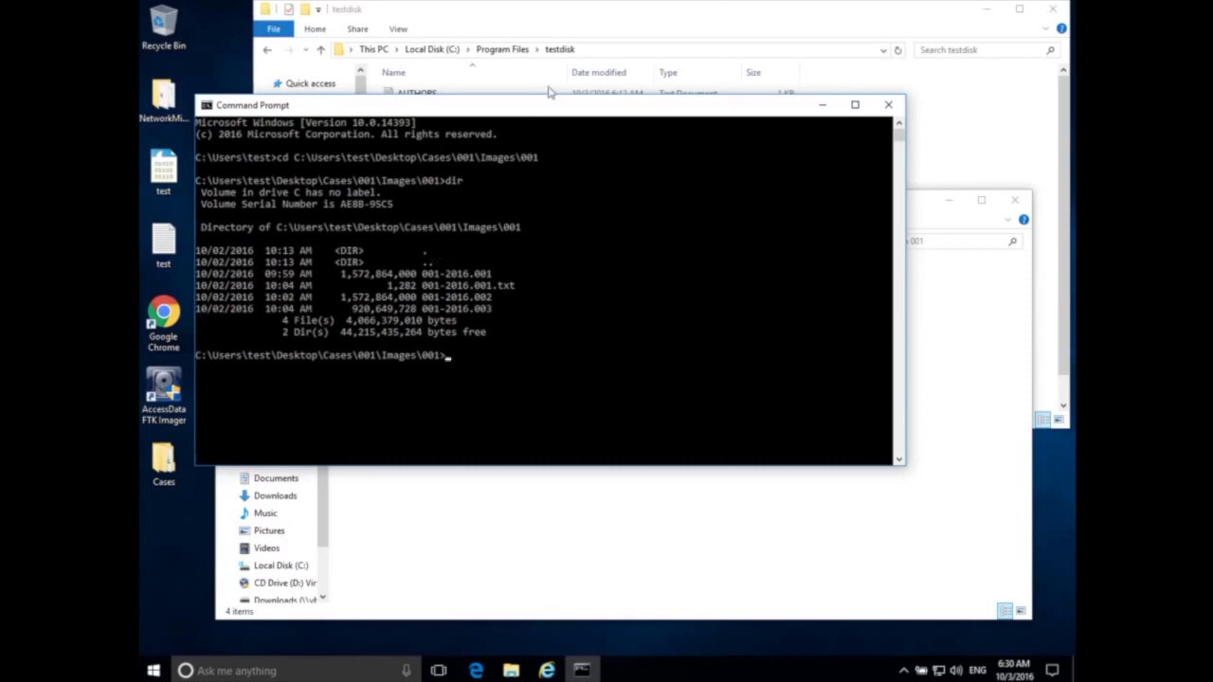
left_click(574, 25)
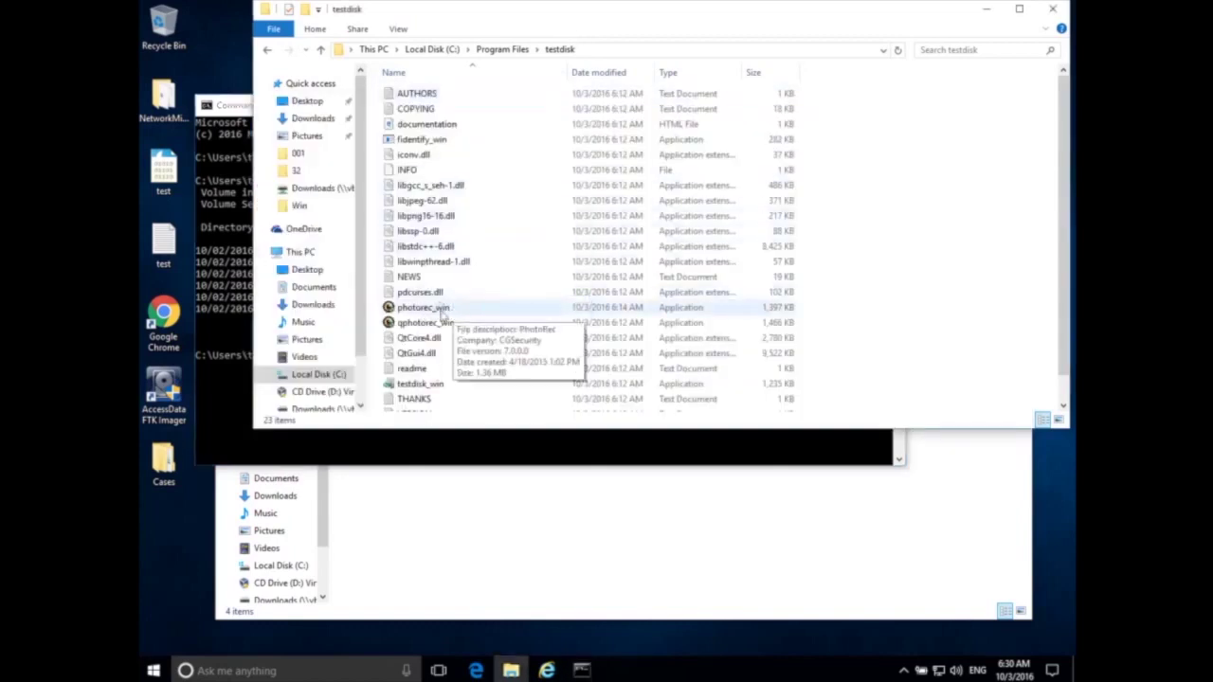
left_click(476, 445)
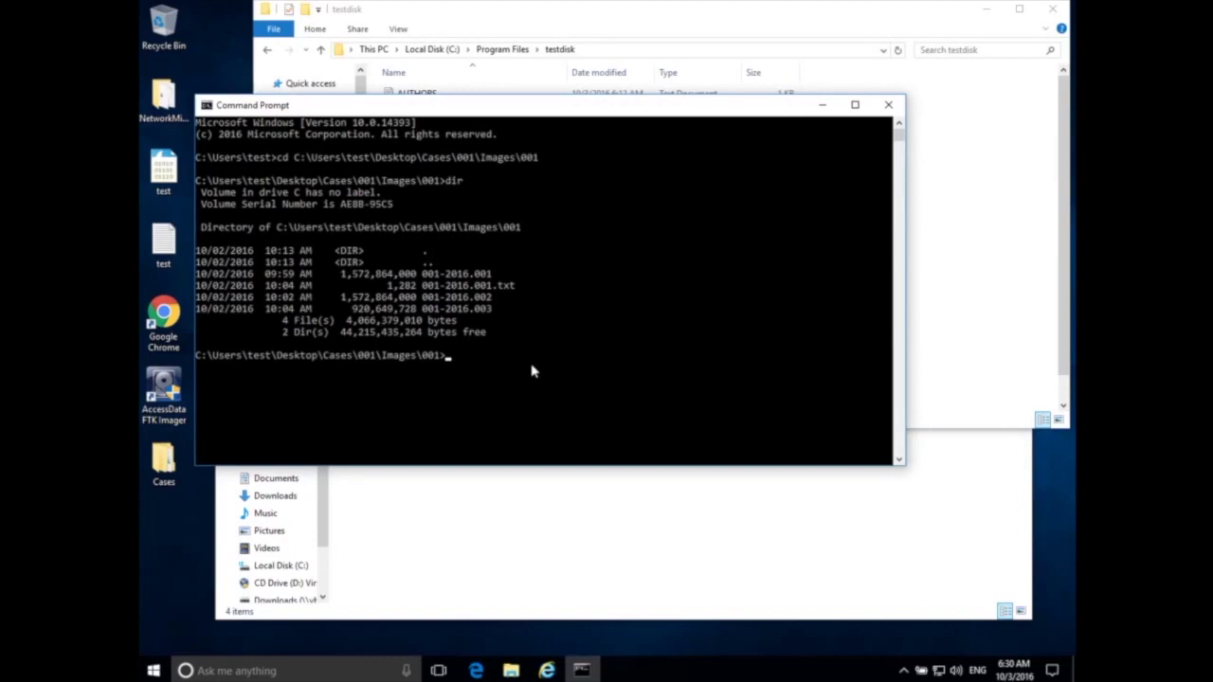
Launch PhotoRec on the first image segment with the command photorec_win 001-2016.001.
type("photorec ")
type("win 001-2016.001")
key("Return")
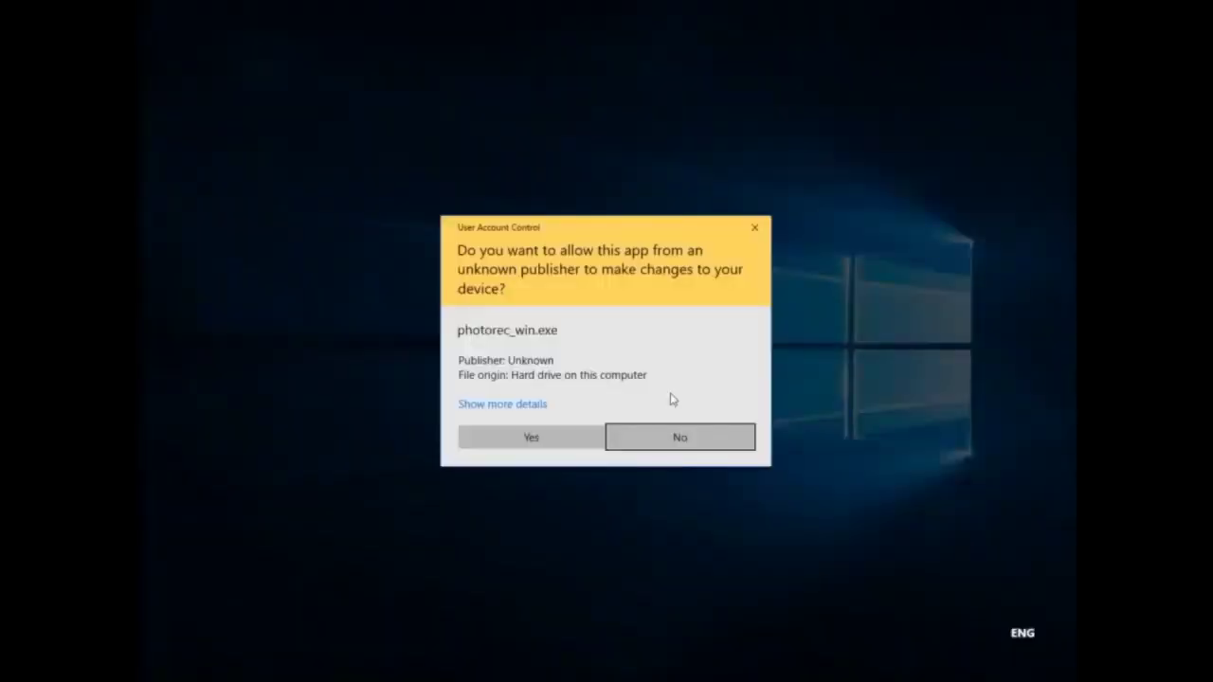
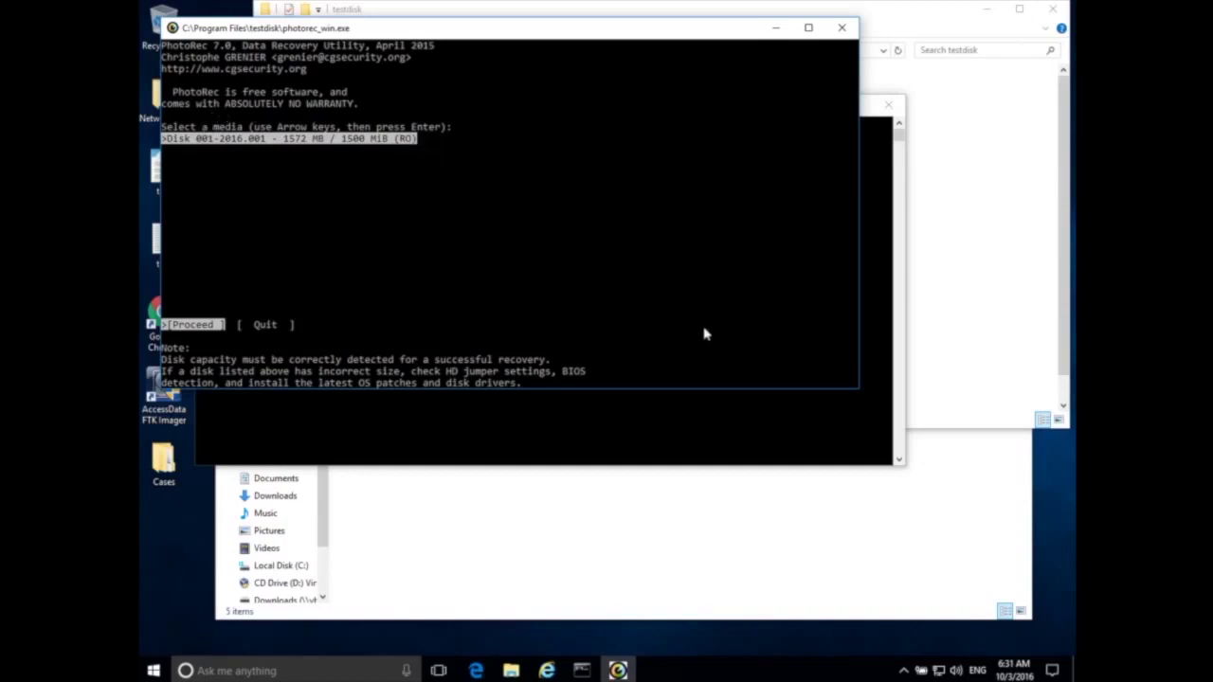
Open the 001-2016.001 text report in the images folder and examine the source data size and segment list.
left_click(684, 496)
left_click(392, 300)
double_click(385, 302)
left_click(633, 307)
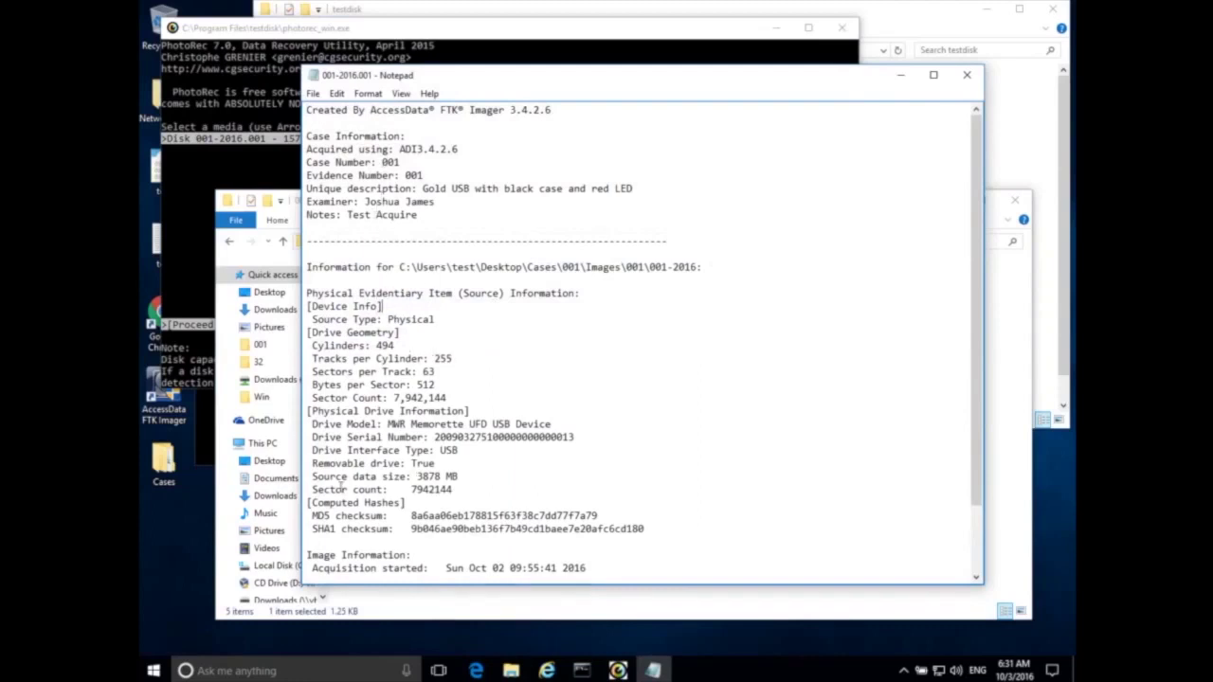
left_click_drag(417, 478, 444, 477)
scroll(578, 451, "down", 2)
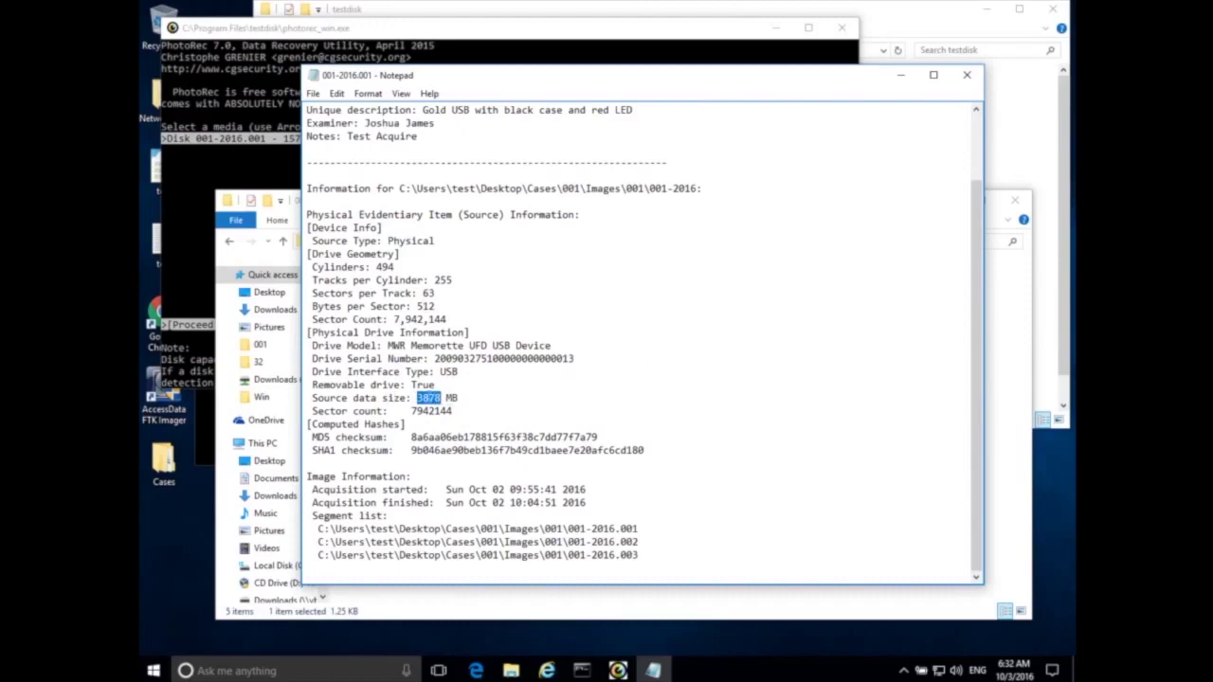
double_click(452, 398)
left_click_drag(410, 399, 355, 398)
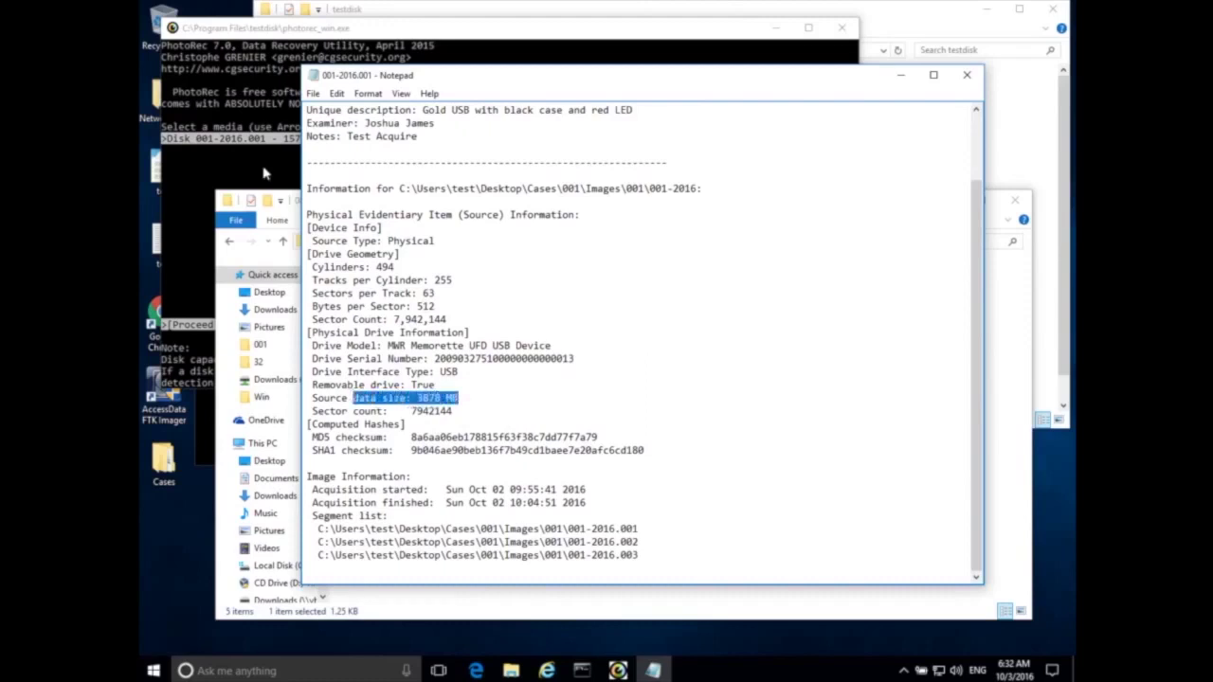
Compare the disk size PhotoRec lists for 001-2016.001 with the report, and quit PhotoRec.
left_click(271, 180)
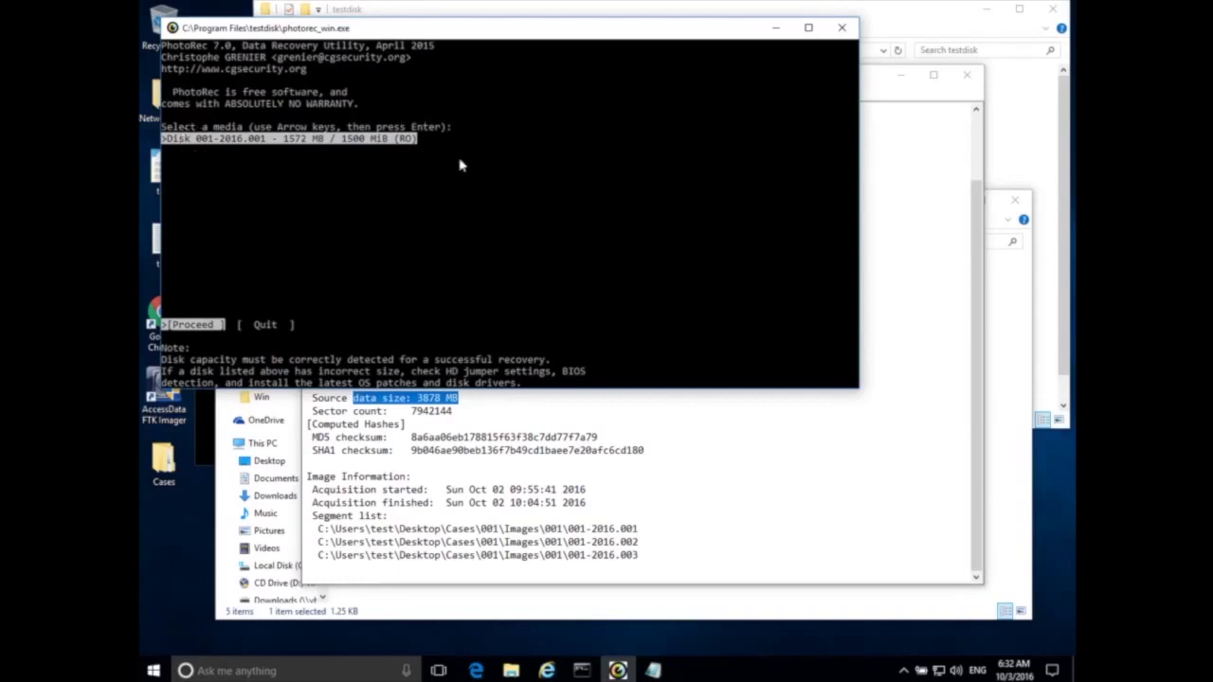
left_click(423, 204)
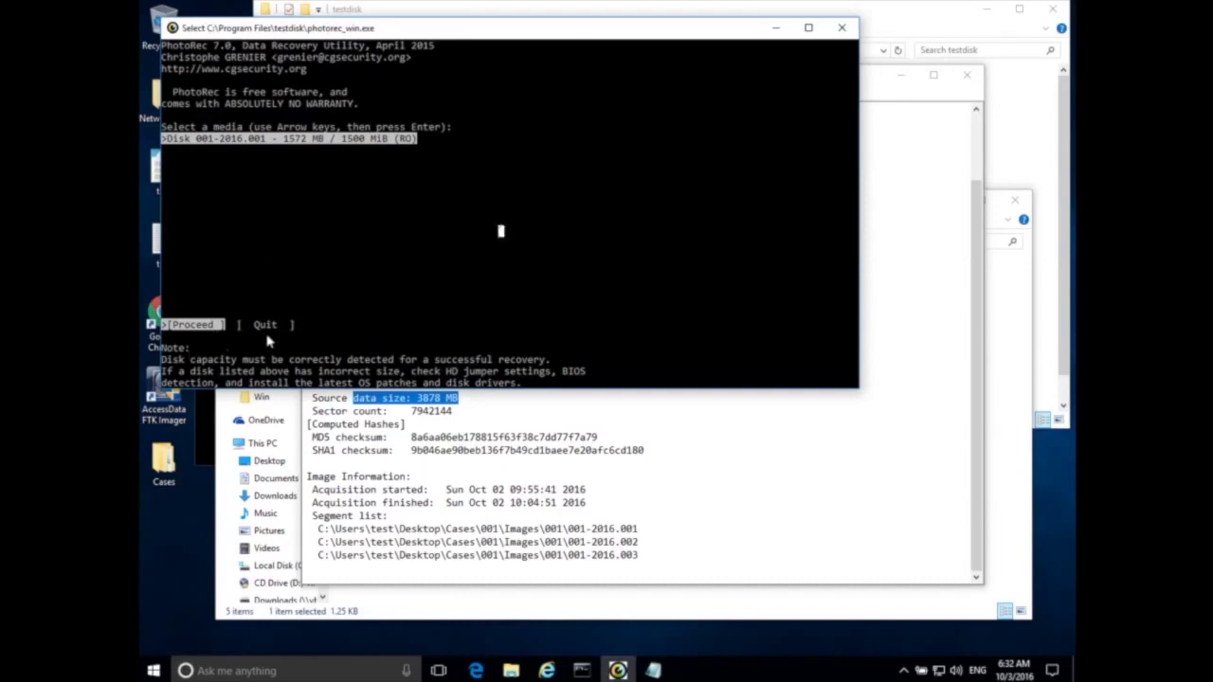
key("Right")
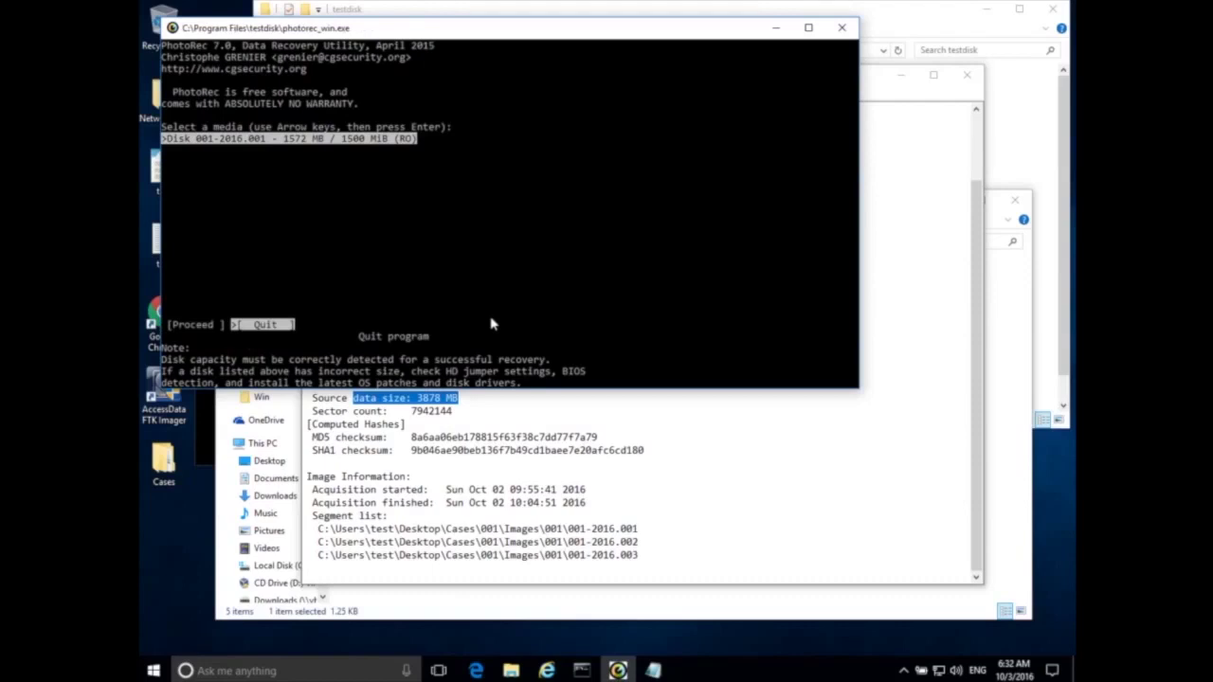
key("Left")
key("Right")
key("Return")
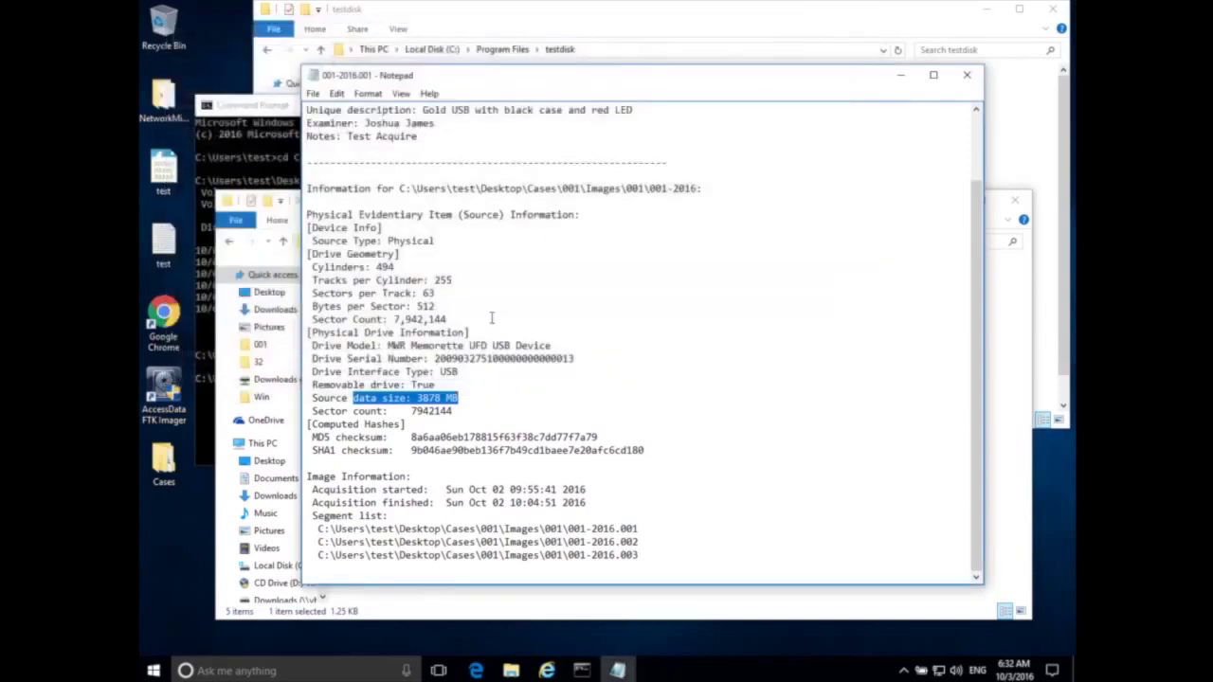
List the contents of the image directory in the Command Prompt with dir, checking the image segments and fullImage.dd.
left_click(276, 144)
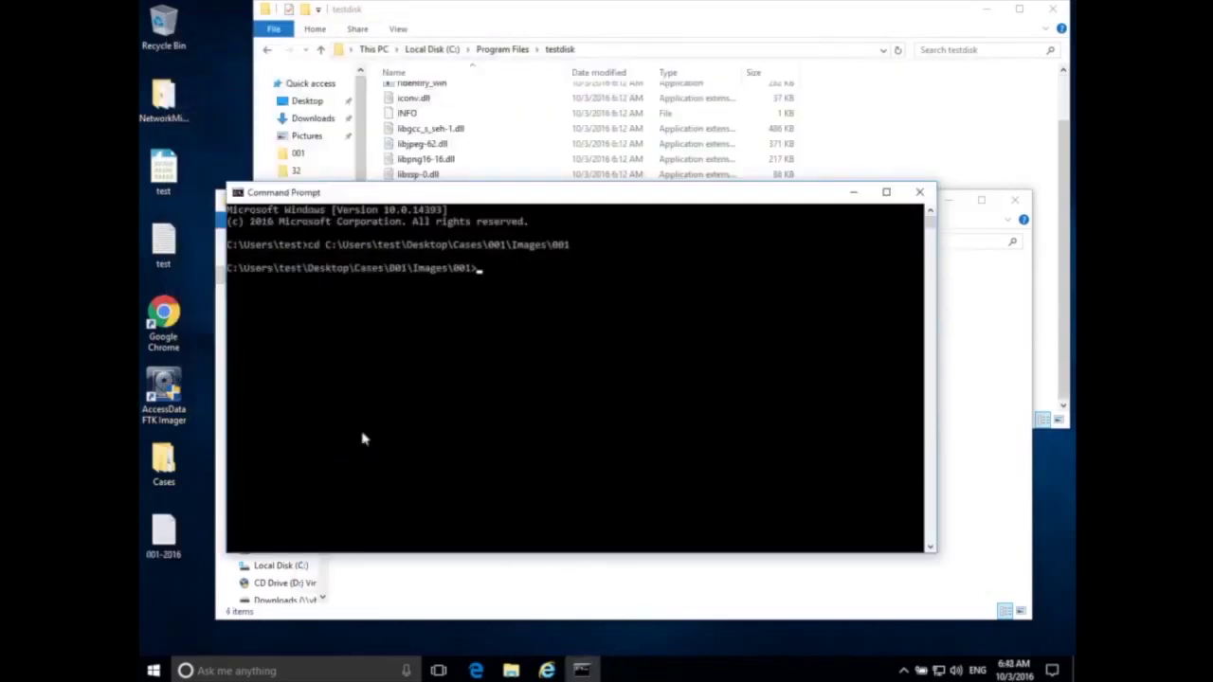
type("dir")
key("Return")
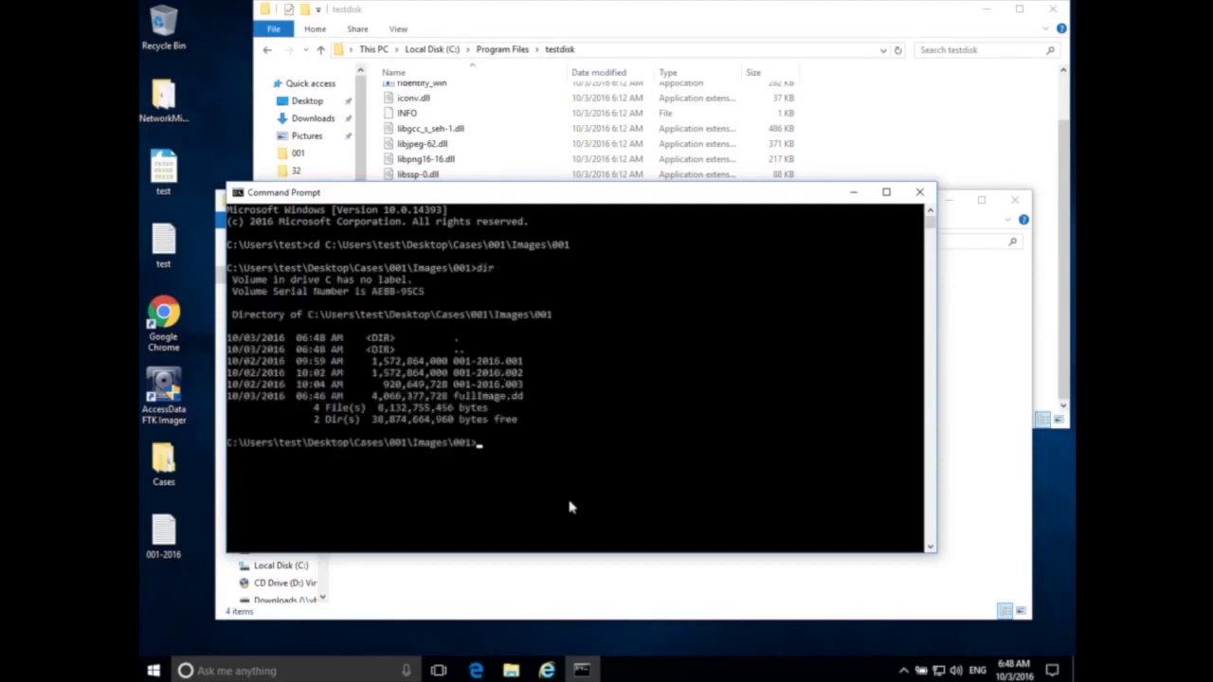
type("photorec_win")
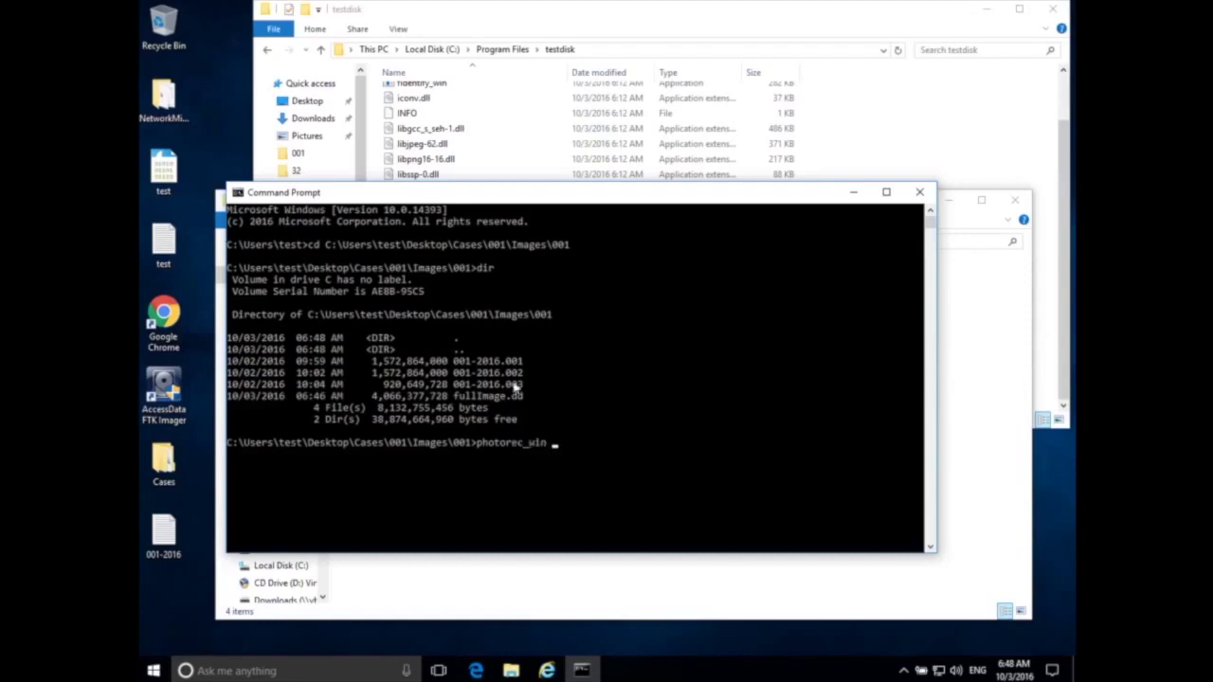
type(" 001-2016.001")
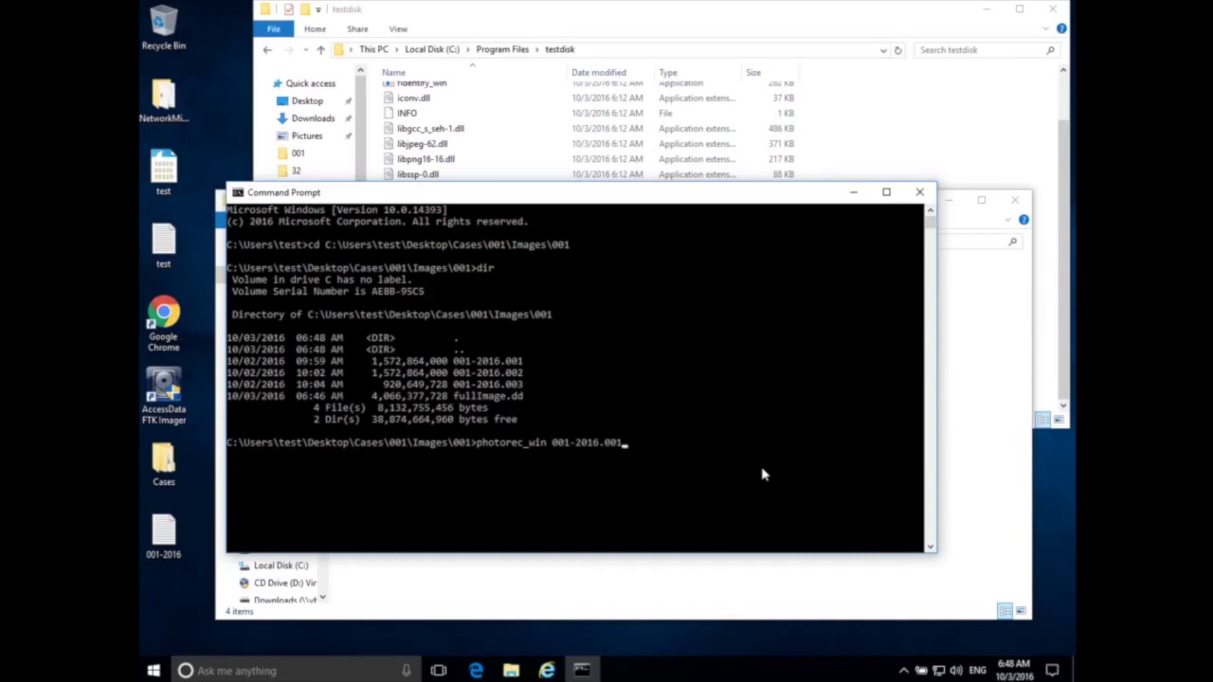
key("BackSpace")
key("BackSpace")
key("BackSpace")
key("BackSpace")
key("BackSpace")
key("BackSpace")
key("BackSpace")
key("BackSpace")
key("BackSpace")
key("BackSpace")
key("BackSpace")
key("BackSpace")
key("BackSpace")
key("BackSpace")
key("BackSpace")
key("BackSpace")
key("BackSpace")
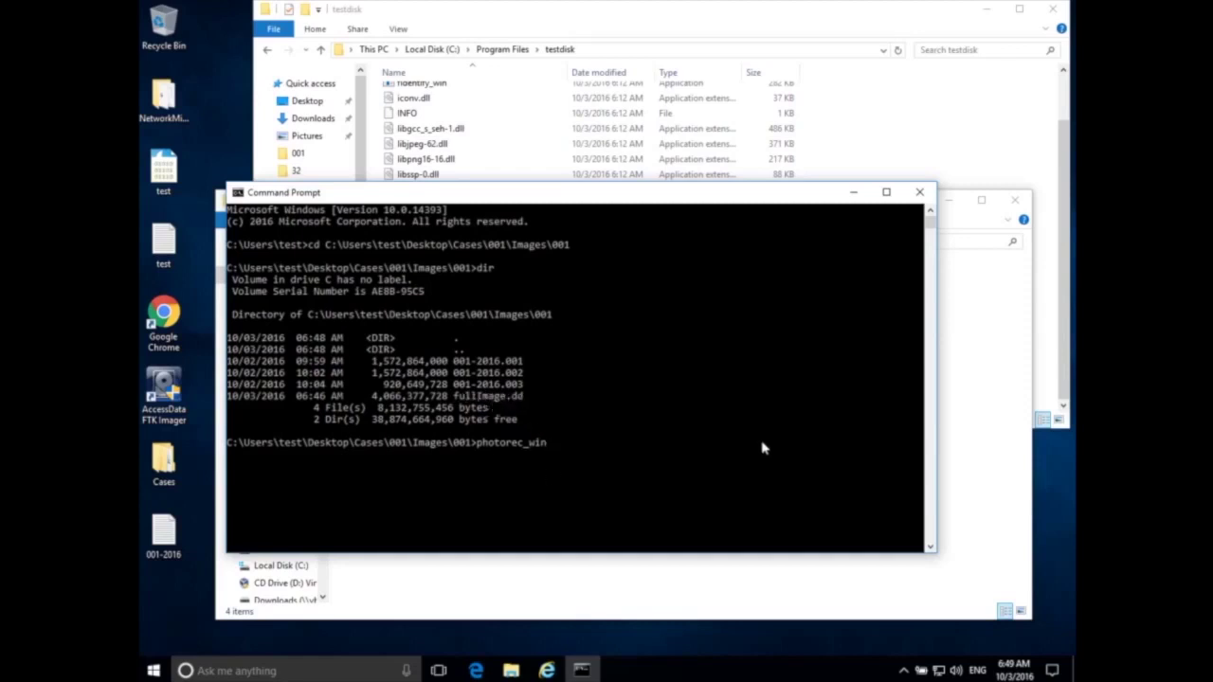
key("BackSpace")
key("BackSpace")
key("BackSpace")
key("BackSpace")
key("BackSpace")
key("BackSpace")
key("BackSpace")
key("BackSpace")
key("BackSpace")
key("BackSpace")
key("BackSpace")
key("BackSpace")
Compute the MD5 checksum of the combined image with the command md5sum fullImage.dd.
type("md5sum fullImage.dd")
key("Return")
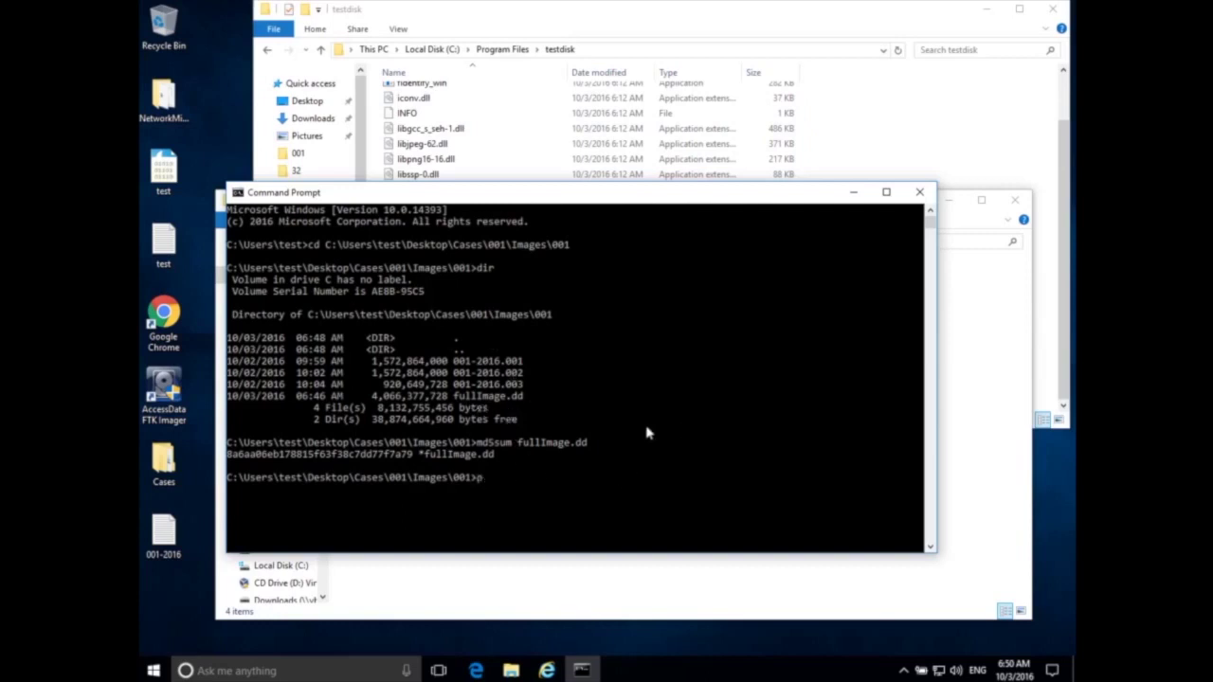
Launch PhotoRec with the command photorec_win fullImage.dd, allow it to run, and proceed with the fullImage.dd disk.
type("hotorec_win fullImage.dd")
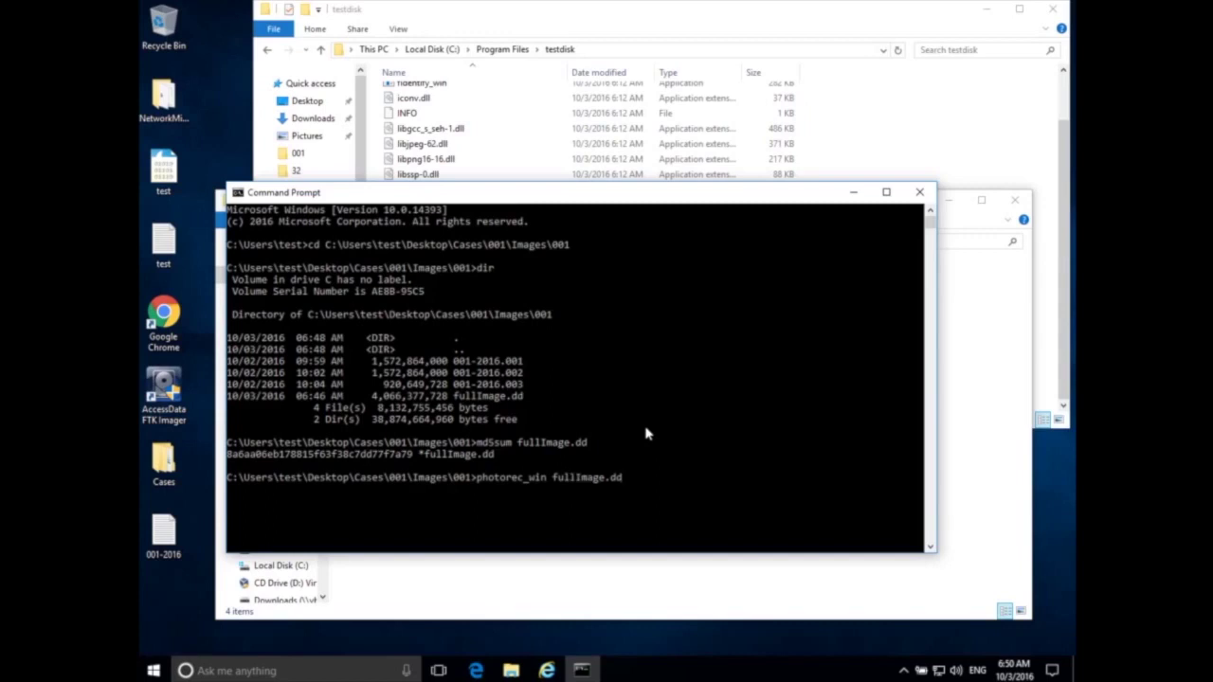
key("Return")
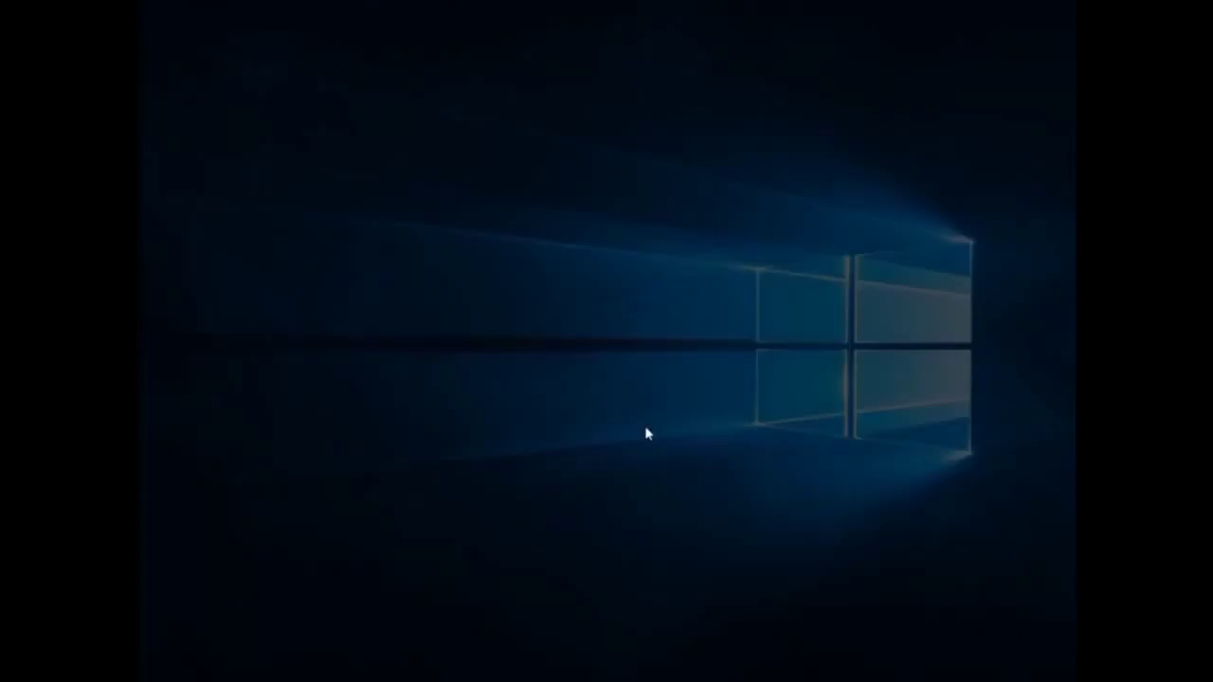
left_click(576, 437)
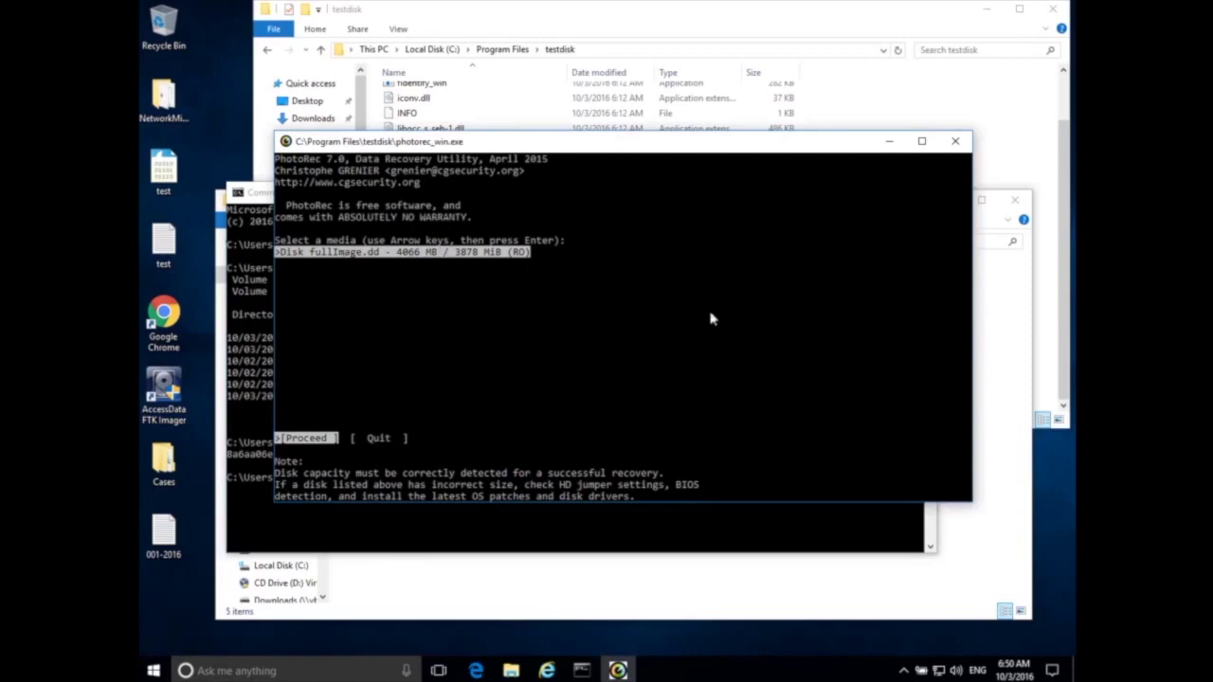
key("Return")
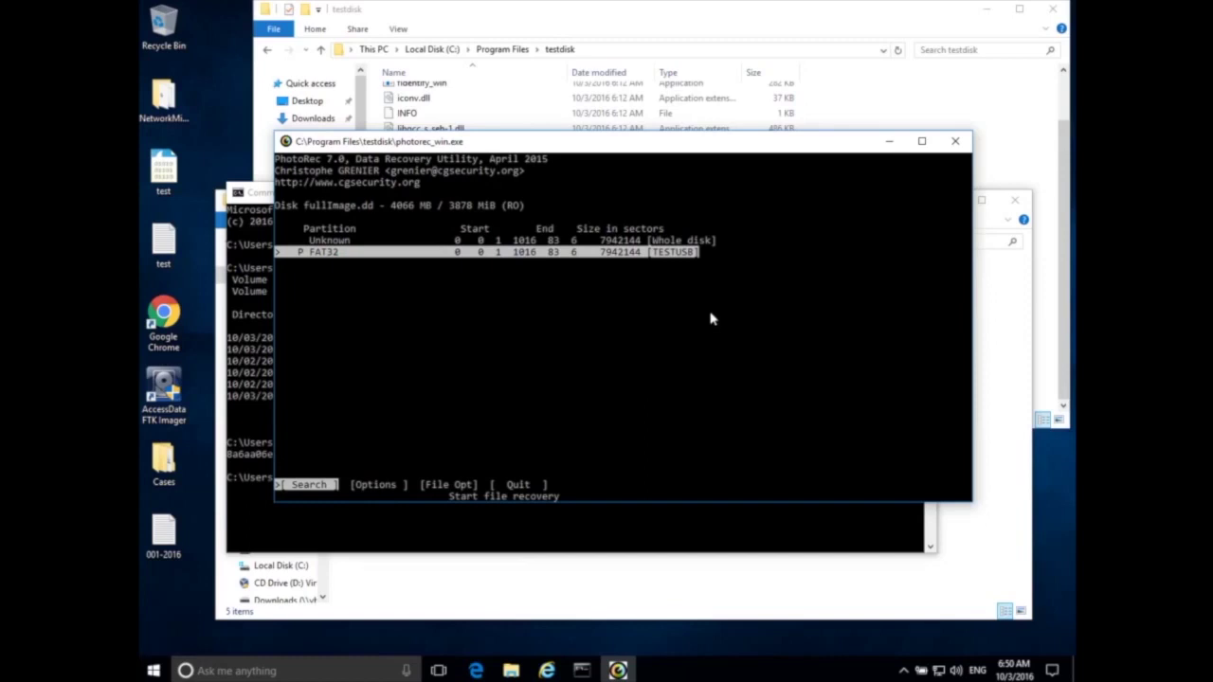
Select the FAT32 partition TESTUSB and open PhotoRec's file options.
key("Up")
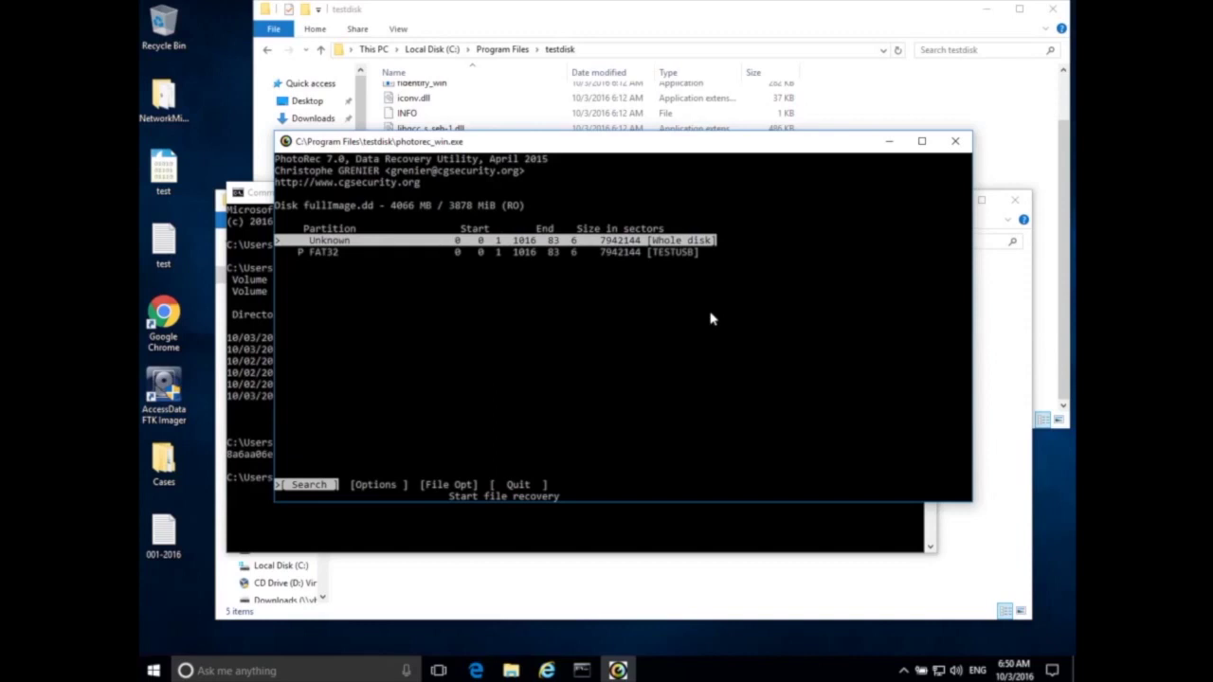
key("Down")
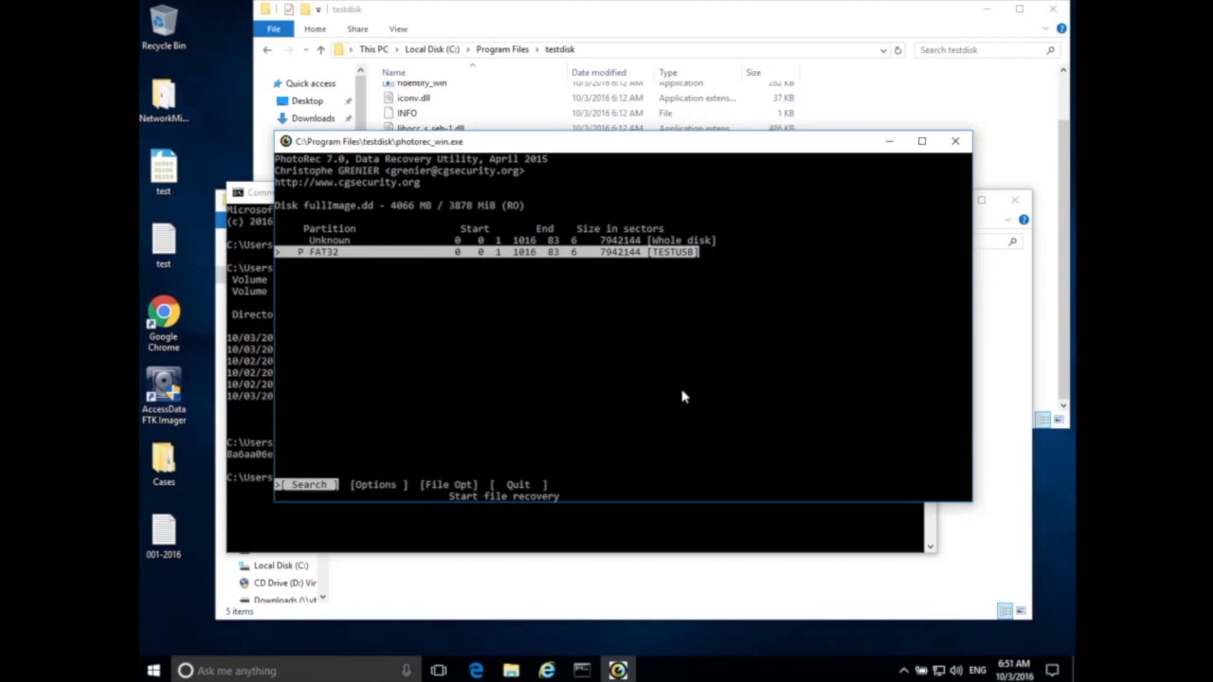
key("Right")
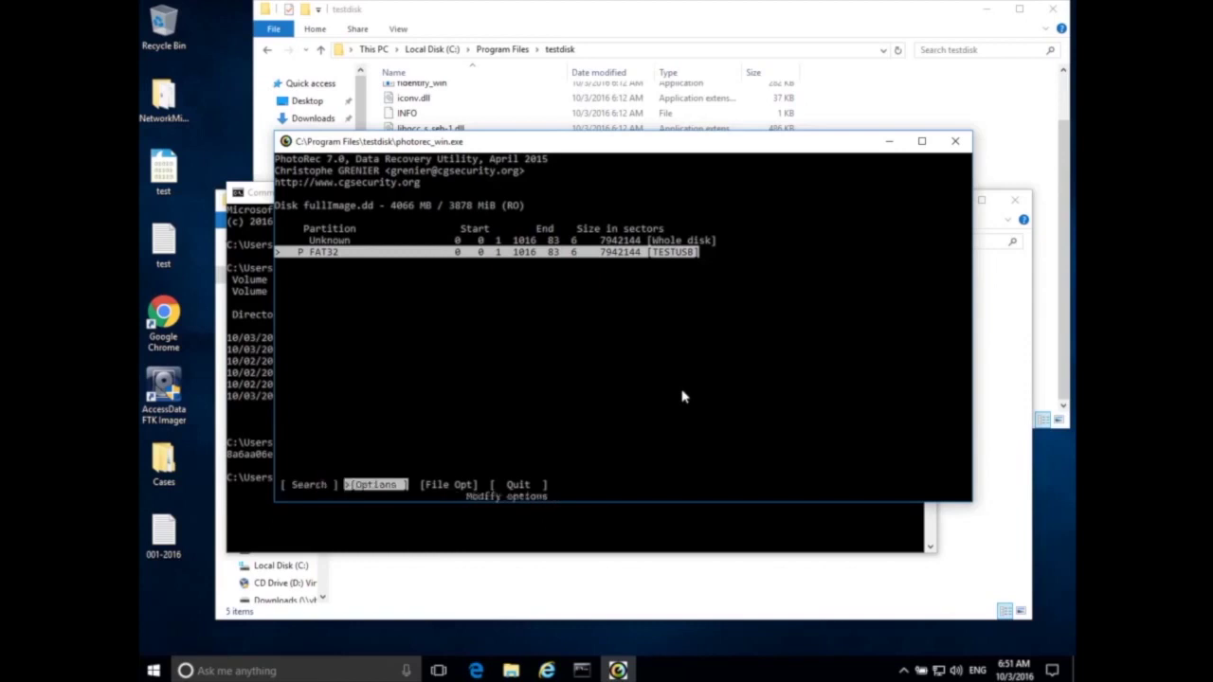
key("Right")
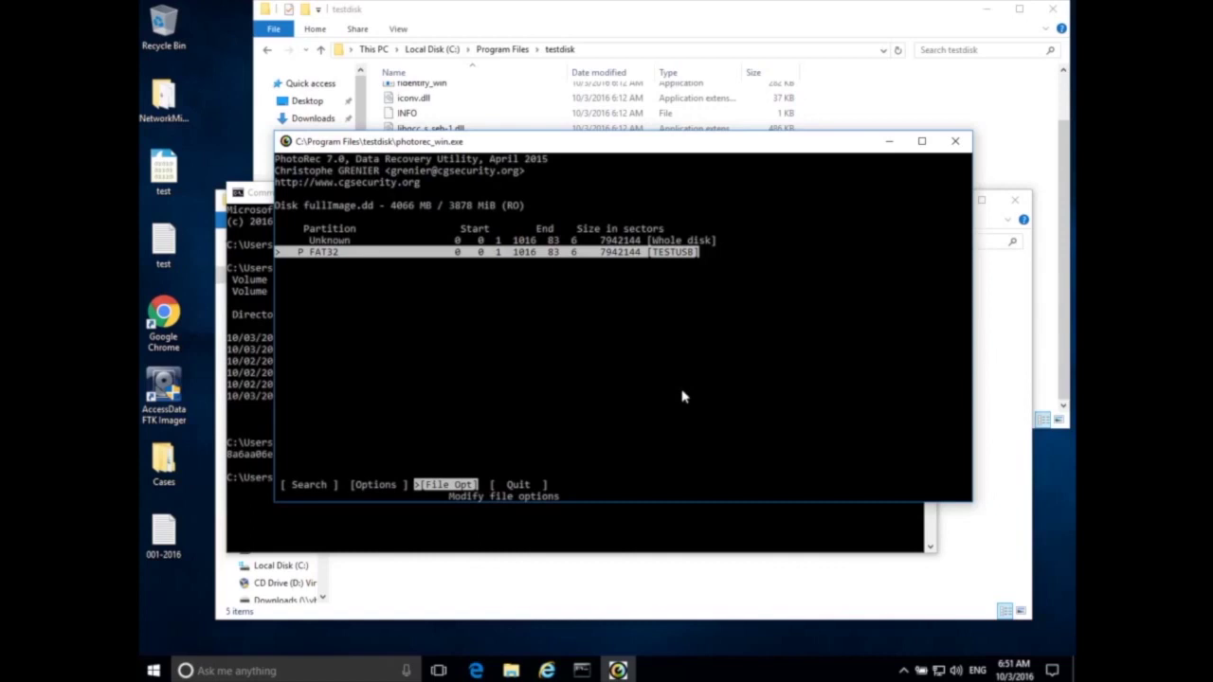
key("Return")
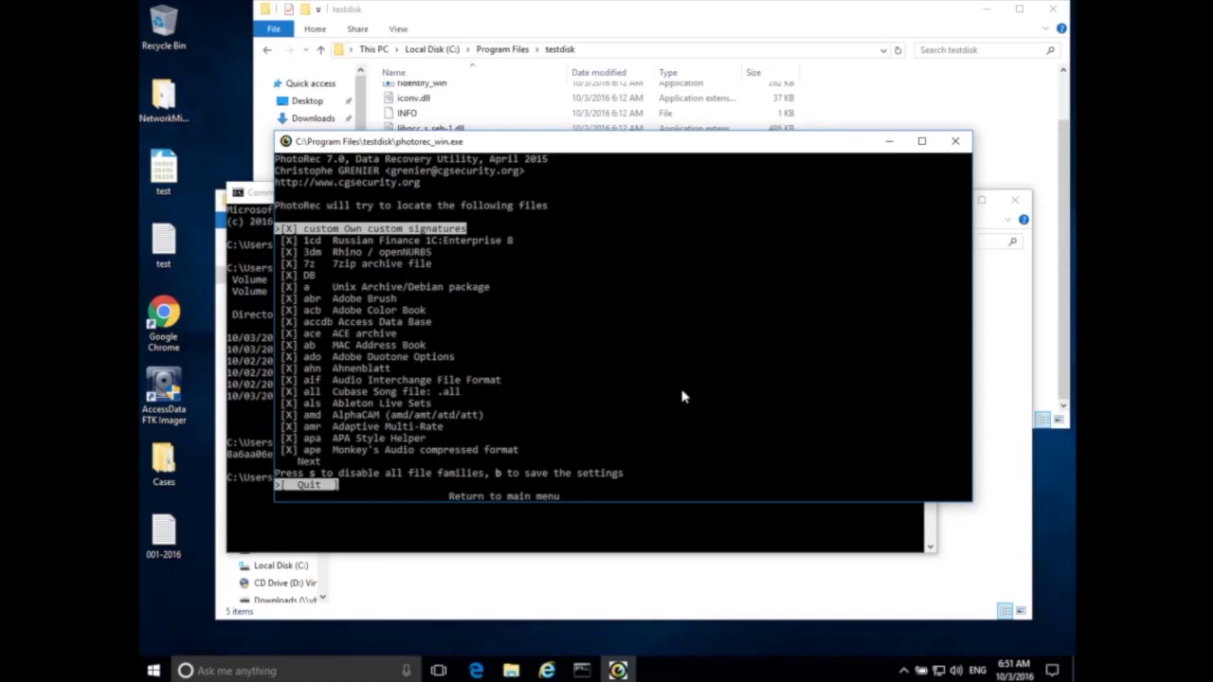
Look through the list of file types PhotoRec can locate, from custom signatures to Java Class.
key("Down")
key("Down")
key("Down")
key("Down")
key("Down")
key("Down")
key("Down")
key("Down")
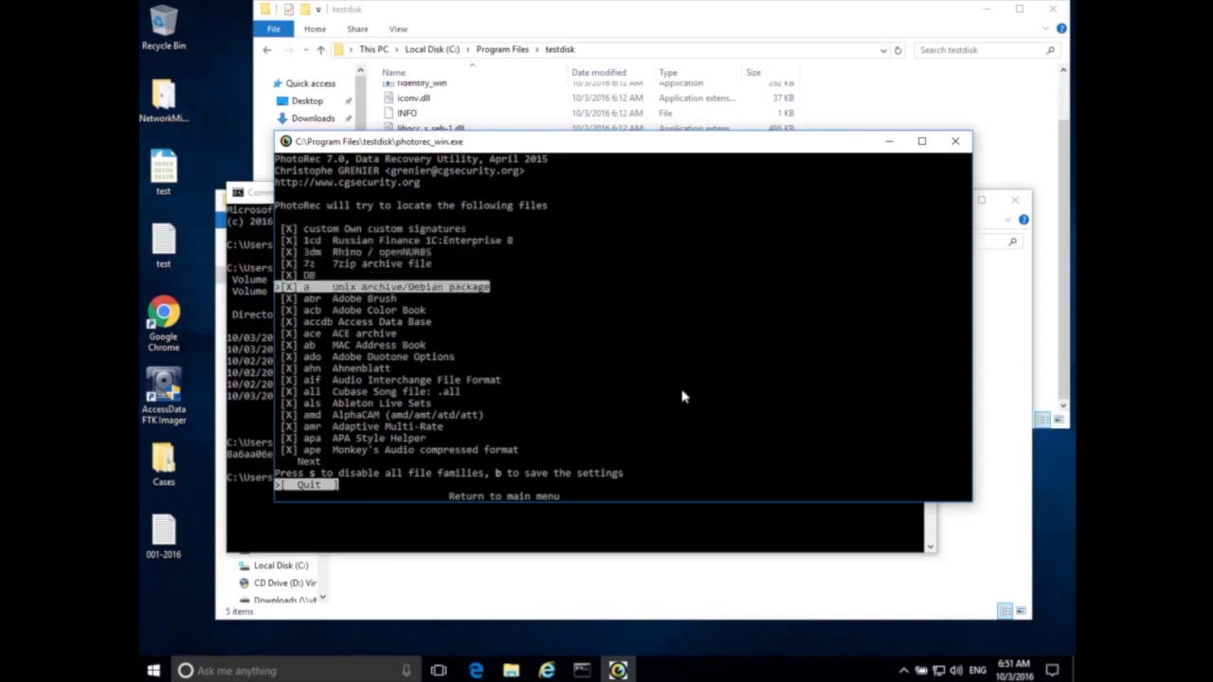
key("Down")
key("Down")
key("Down")
key("Down")
key("Down")
key("Down")
key("Down")
key("Down")
key("Down")
key("Down")
key("Down")
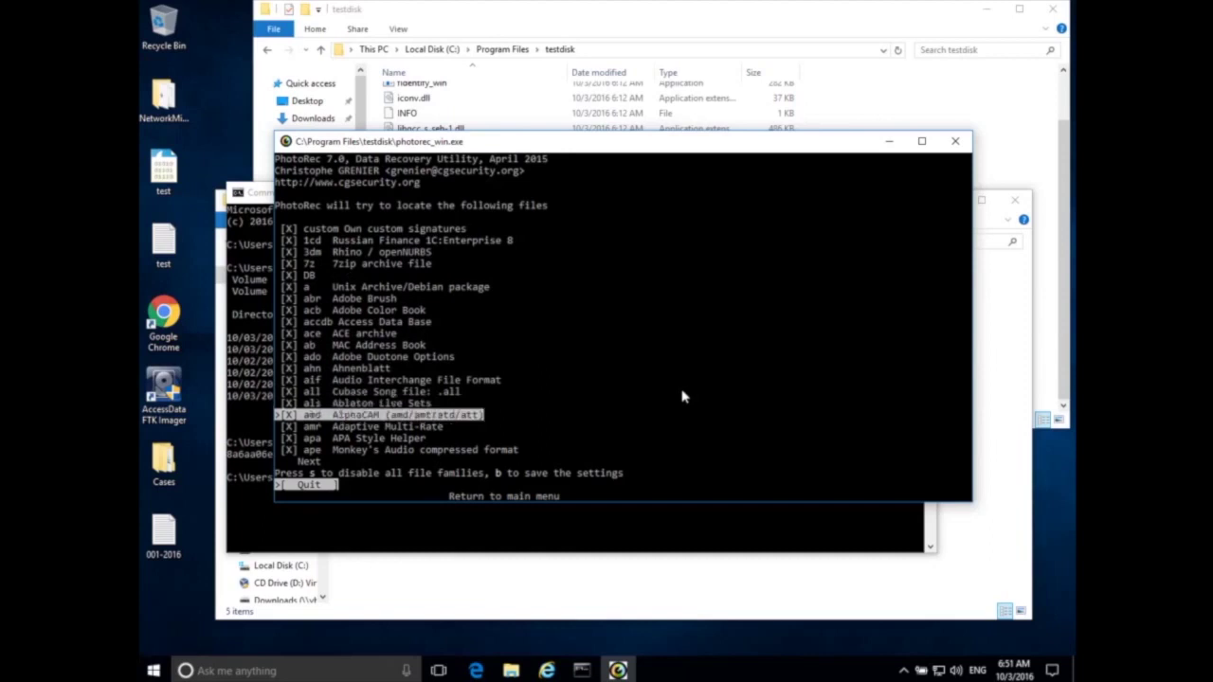
key("Down")
key("Down")
key("Down")
key("Down")
key("Down")
key("Down")
key("Down")
key("Down")
key("Down")
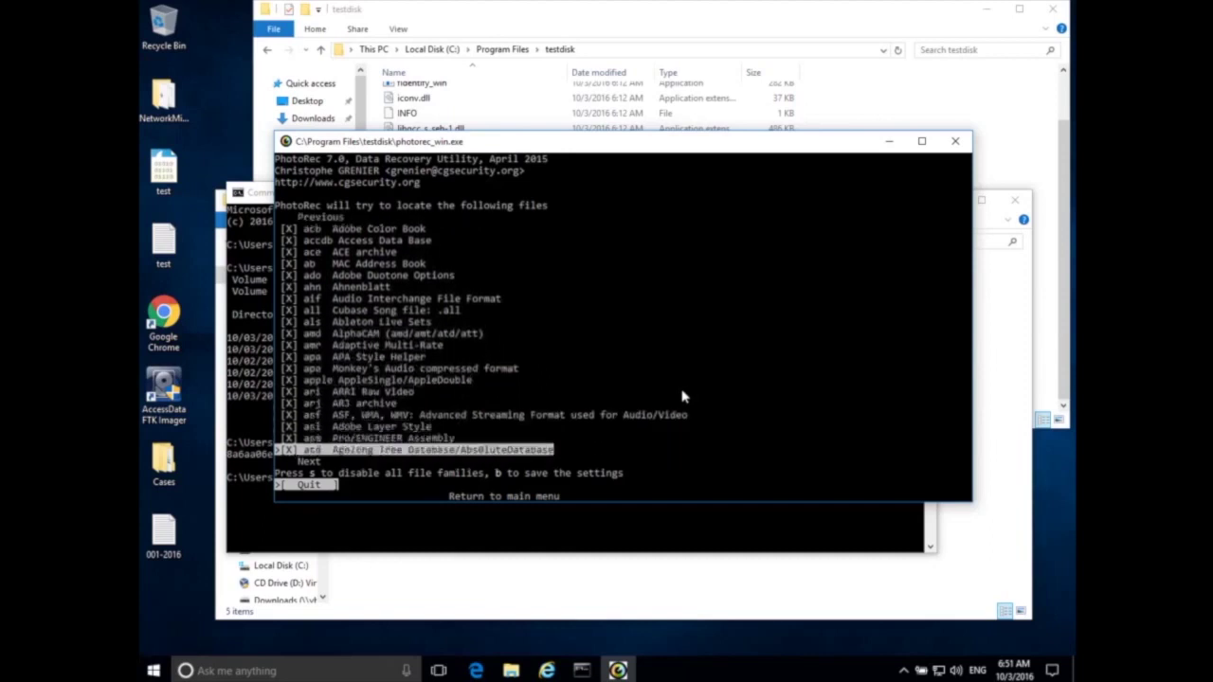
key("Down")
key("Down")
key("Down")
key("Down")
key("Down")
key("Down")
key("Down")
key("Down")
key("Down")
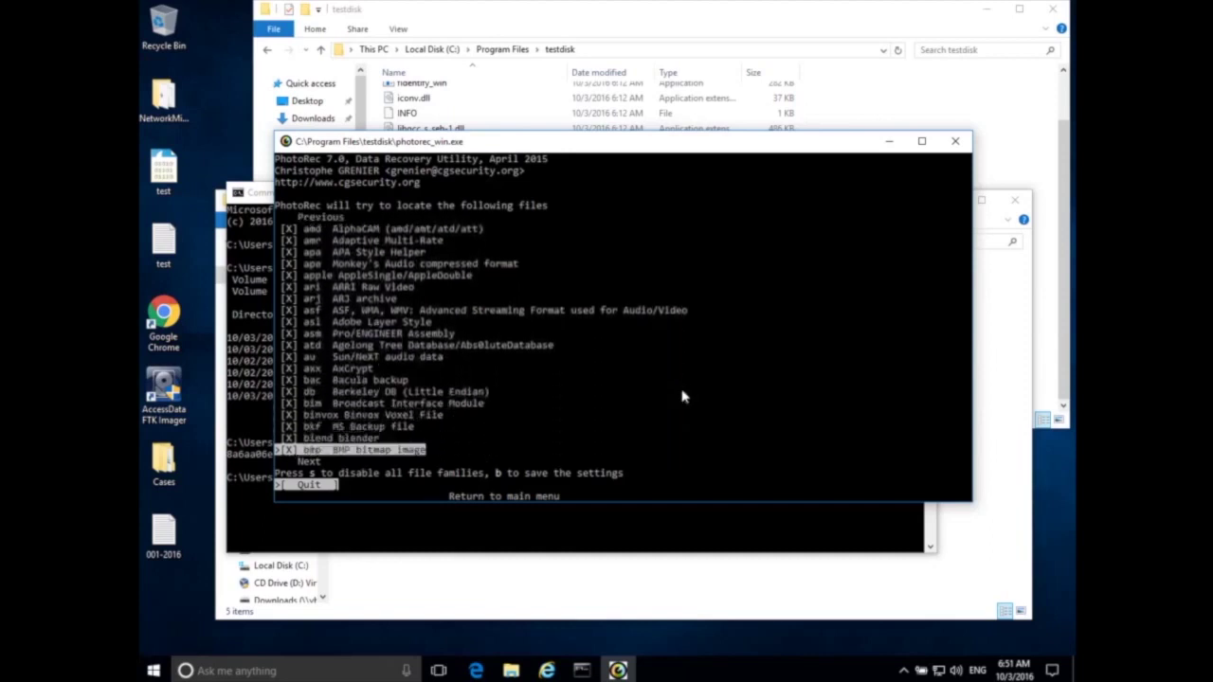
key("Down")
key("Down")
key("Down")
key("Up")
key("Up")
key("Up")
key("Up")
key("Up")
key("Up")
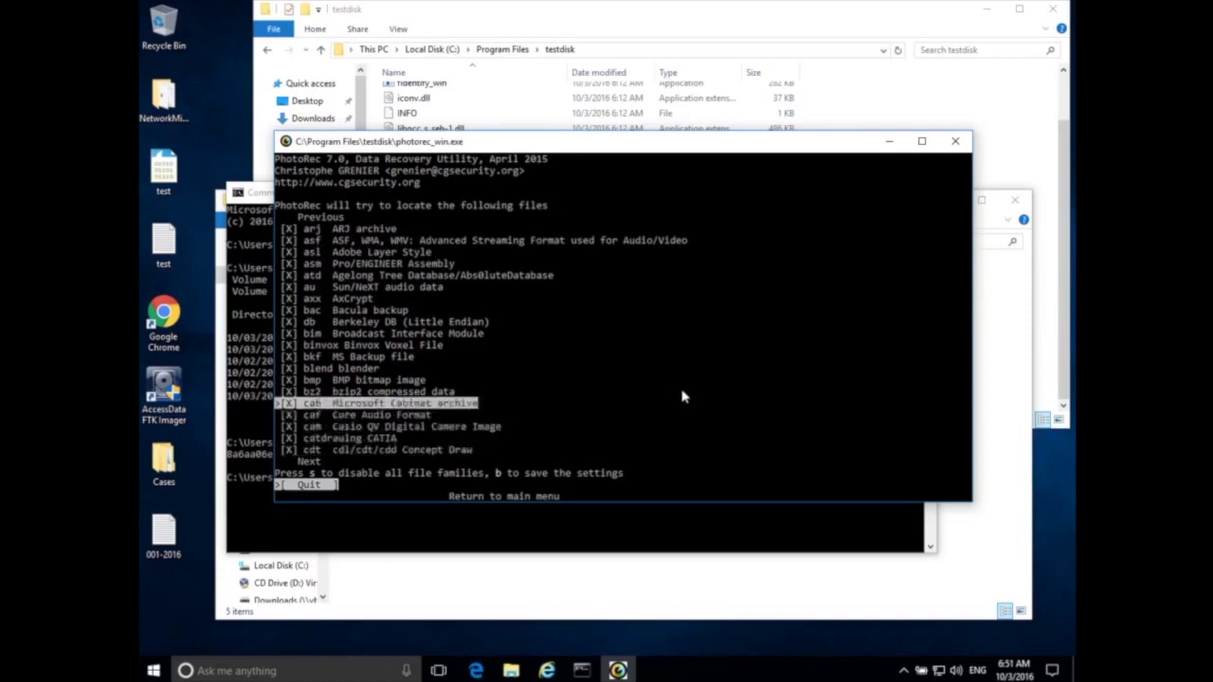
key("Up")
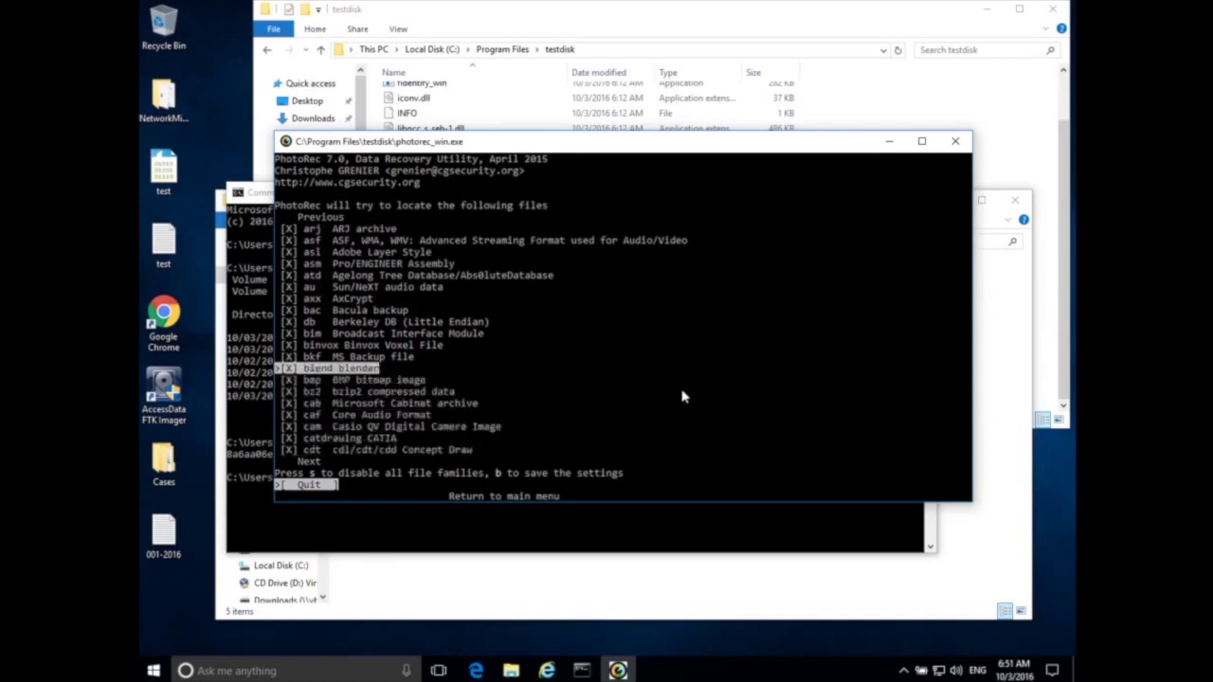
key("Down")
key("Down")
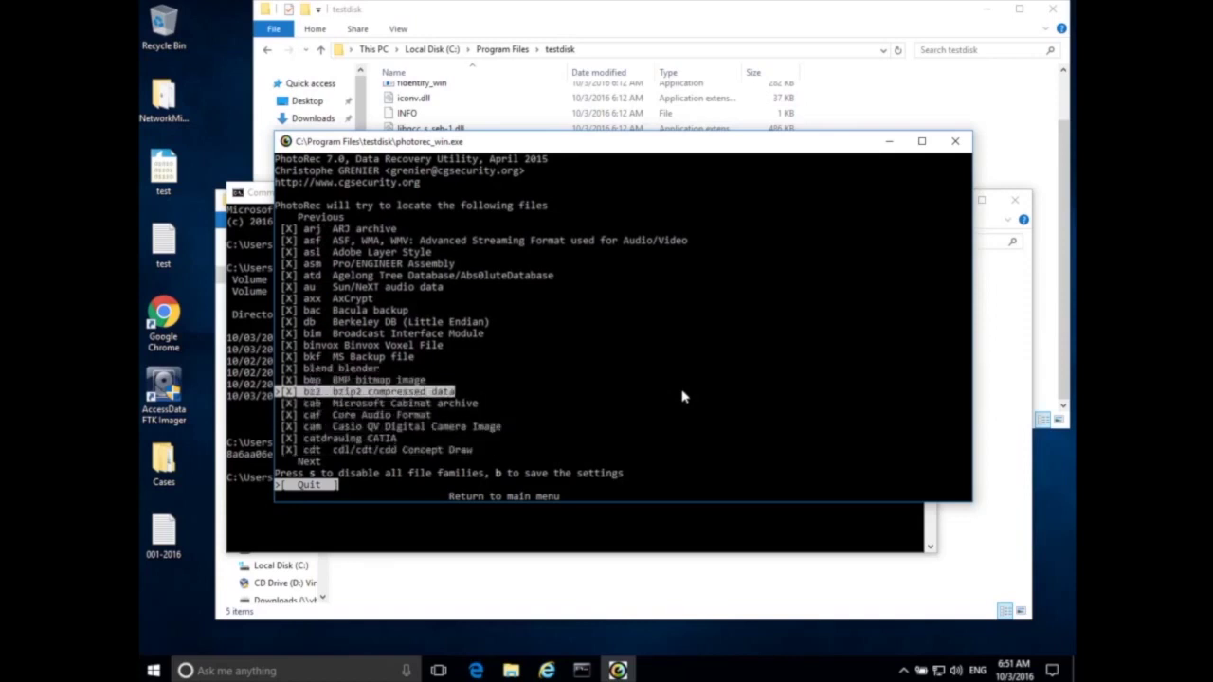
key("Down")
key("Down")
key("Down")
key("Down")
key("Down")
key("Down")
key("Down")
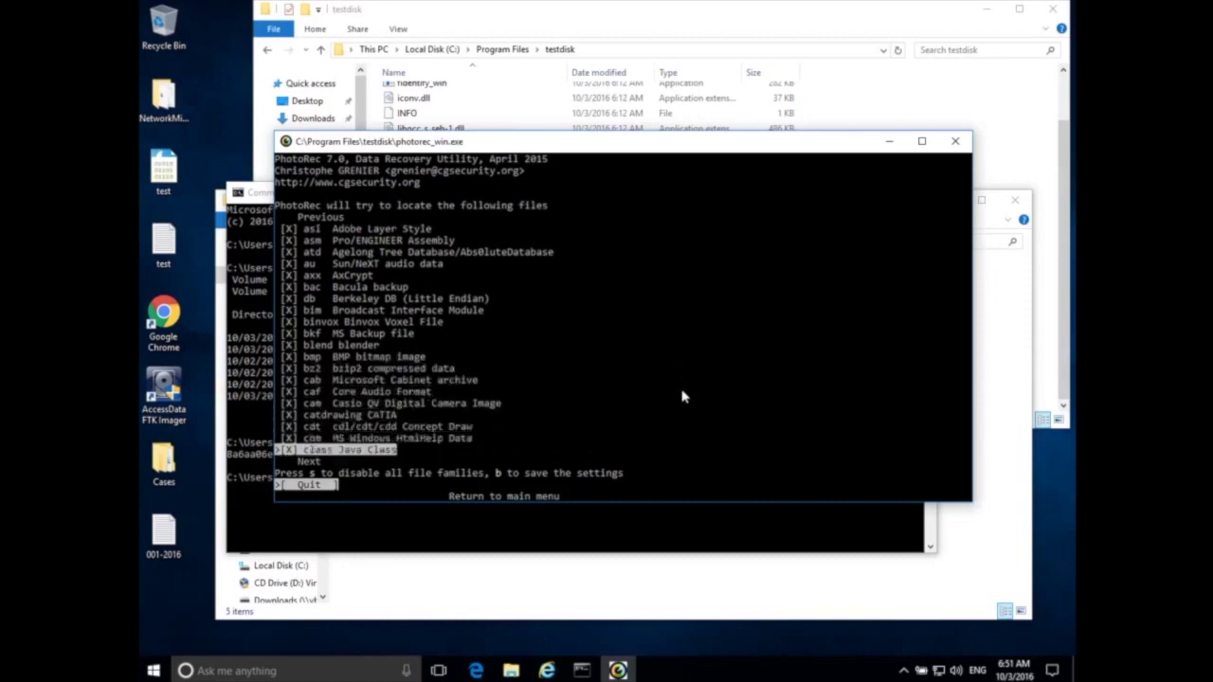
Return to the custom signatures entry at the start of the file type list and disable all file families.
key("Up")
key("Up")
key("Up")
key("Up")
key("Up")
key("Up")
key("Up")
key("Up")
key("Up")
key("Up")
key("Up")
key("Up")
key("Up")
key("Up")
key("Up")
key("Up")
key("Up")
key("Up")
key("Up")
key("Up")
key("Up")
key("Up")
key("Up")
key("Up")
key("Up")
key("Up")
key("Up")
key("Up")
key("Up")
key("Up")
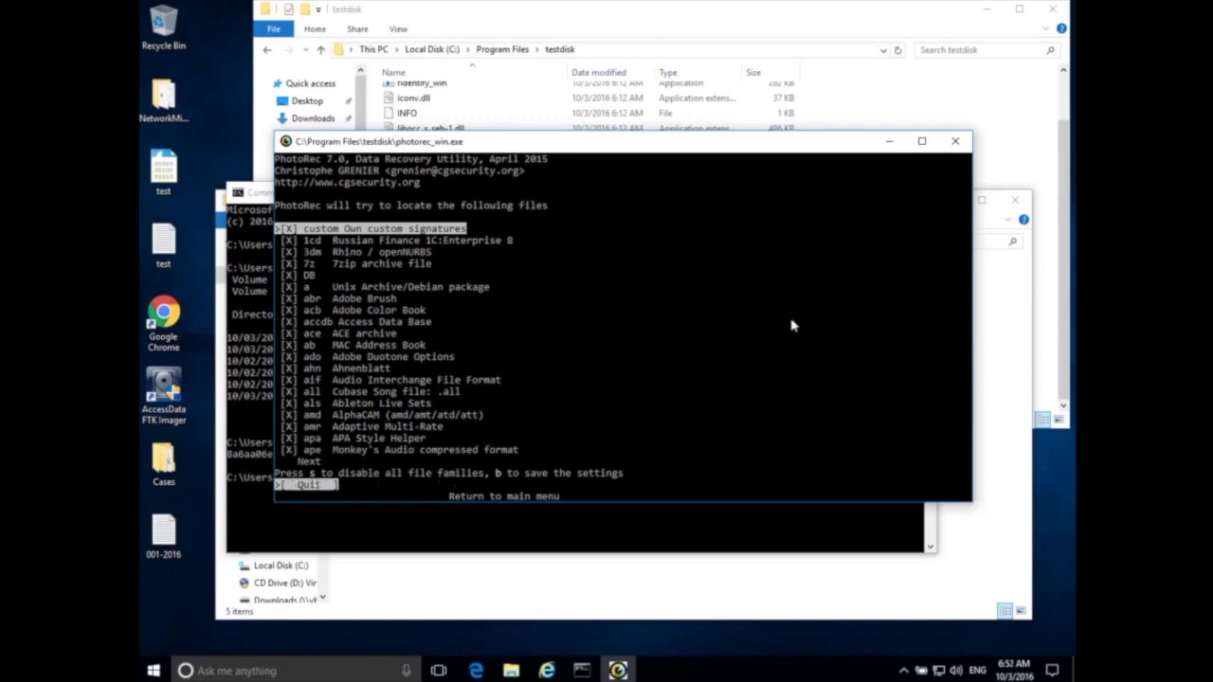
key("s")
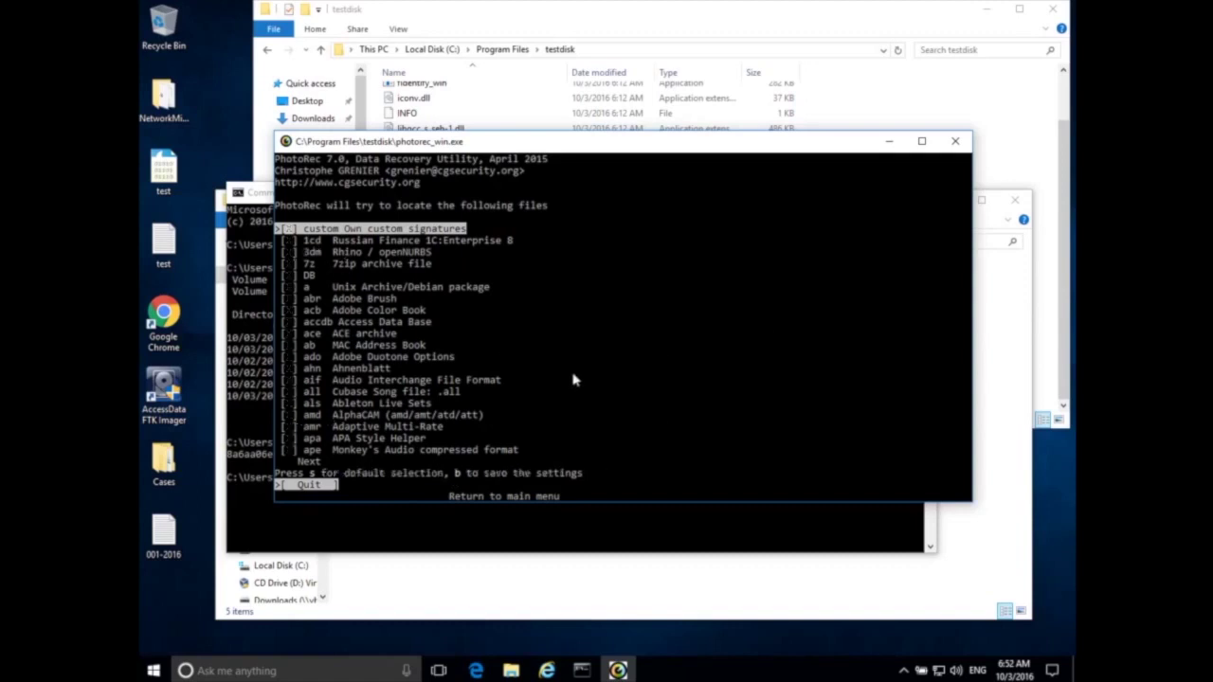
Enable only the jpg JPG picture file type, save the settings, and return to the partition screen.
key("Down")
key("Down")
key("Down")
key("Down")
key("Down")
key("Down")
key("Down")
key("Down")
key("Down")
key("Down")
key("Down")
key("Down")
key("Down")
key("Down")
key("Down")
key("Down")
key("Down")
key("Down")
key("Down")
key("Down")
key("Down")
key("Down")
key("Down")
key("Down")
key("Down")
key("Down")
key("Down")
key("Down")
key("Down")
key("Down")
key("Down")
key("Down")
key("Down")
key("Down")
key("Down")
key("Down")
key("Down")
key("Down")
key("Down")
key("Down")
key("Down")
key("Down")
key("Down")
key("Down")
key("Down")
key("Down")
key("Down")
key("Down")
key("Down")
key("Down")
key("Down")
key("Down")
key("Down")
key("Down")
key("Down")
key("Down")
key("Down")
key("Down")
key("Down")
key("Down")
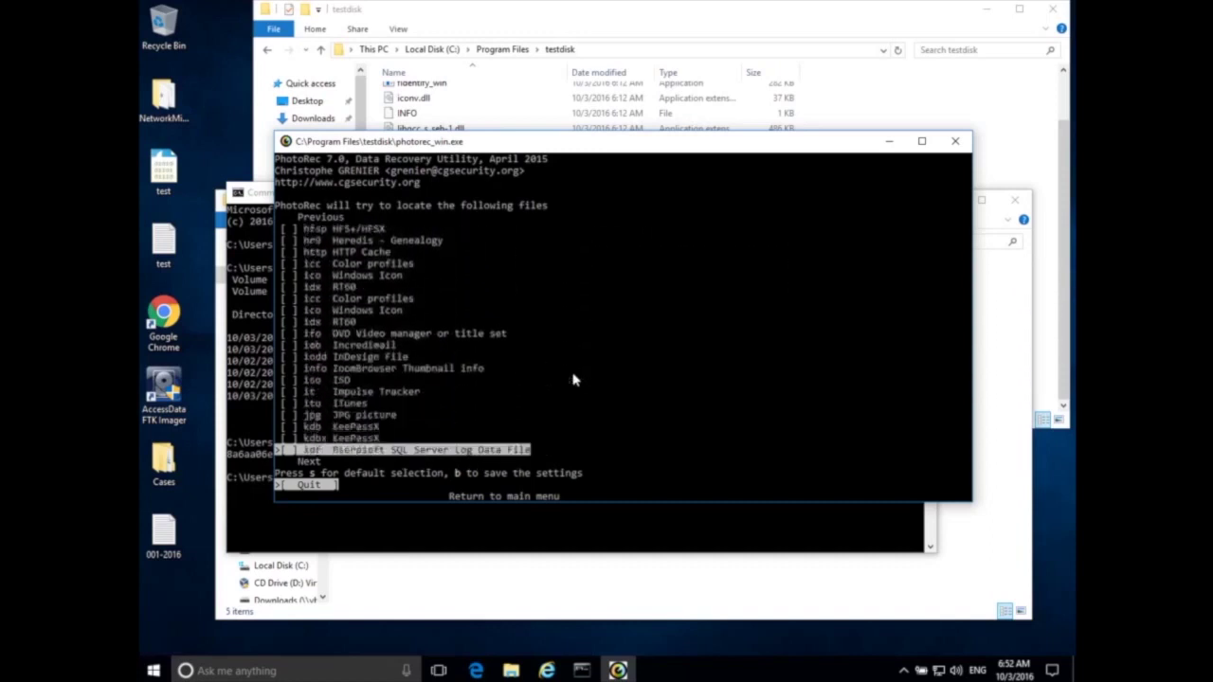
key("Down")
key("Down")
key("Down")
key("Down")
key("Down")
key("Down")
key("Down")
key("Down")
key("Down")
key("Down")
key("Up")
key("Up")
key("Up")
key("Up")
key("Up")
key("Up")
key("Up")
key("Up")
key("Up")
key("Up")
key("Up")
key("Up")
key("Up")
key("Up")
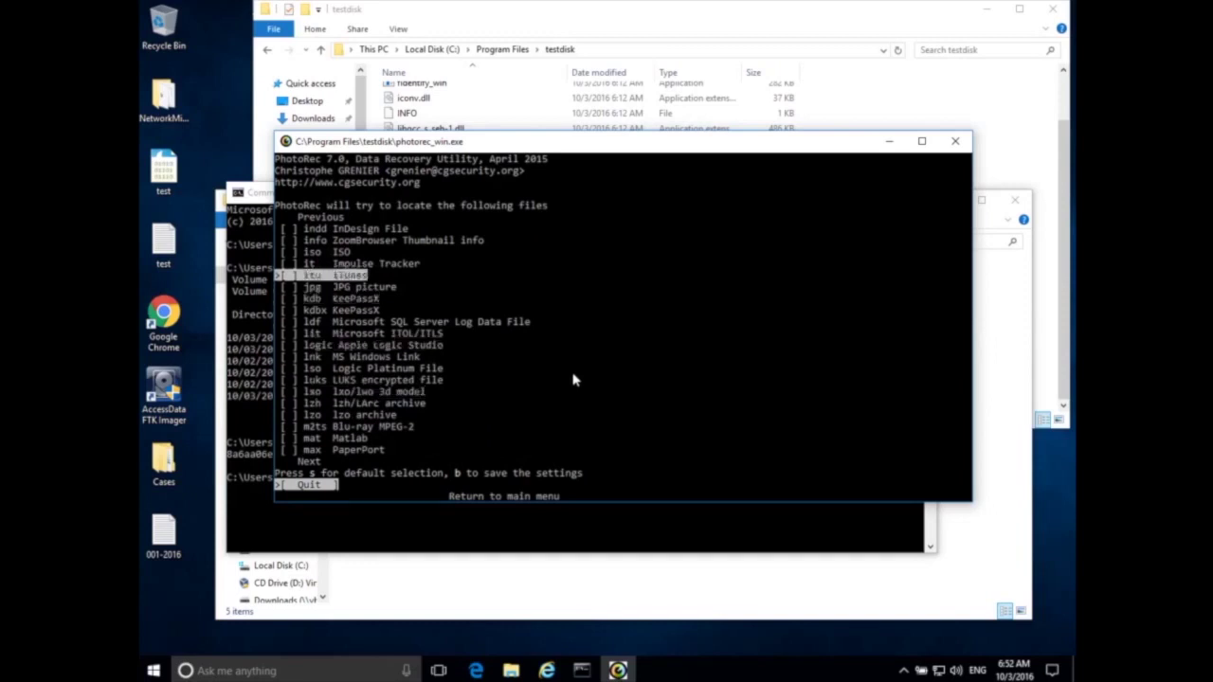
key("Down")
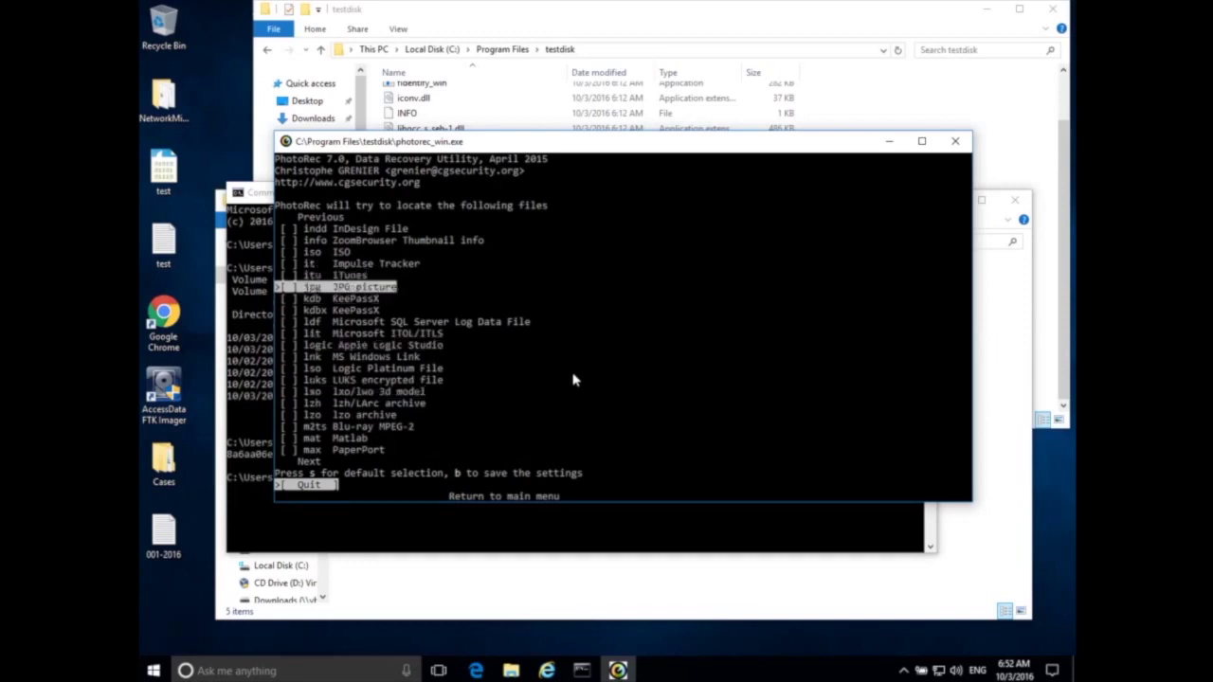
key("space")
key("b")
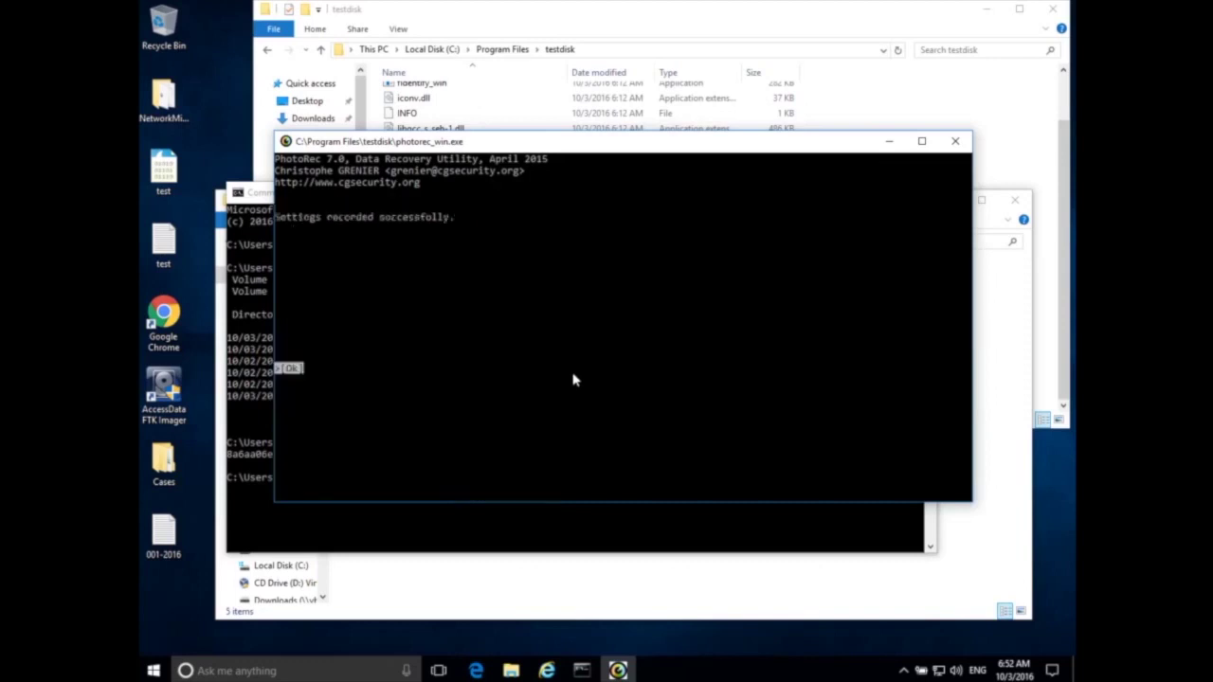
key("Return")
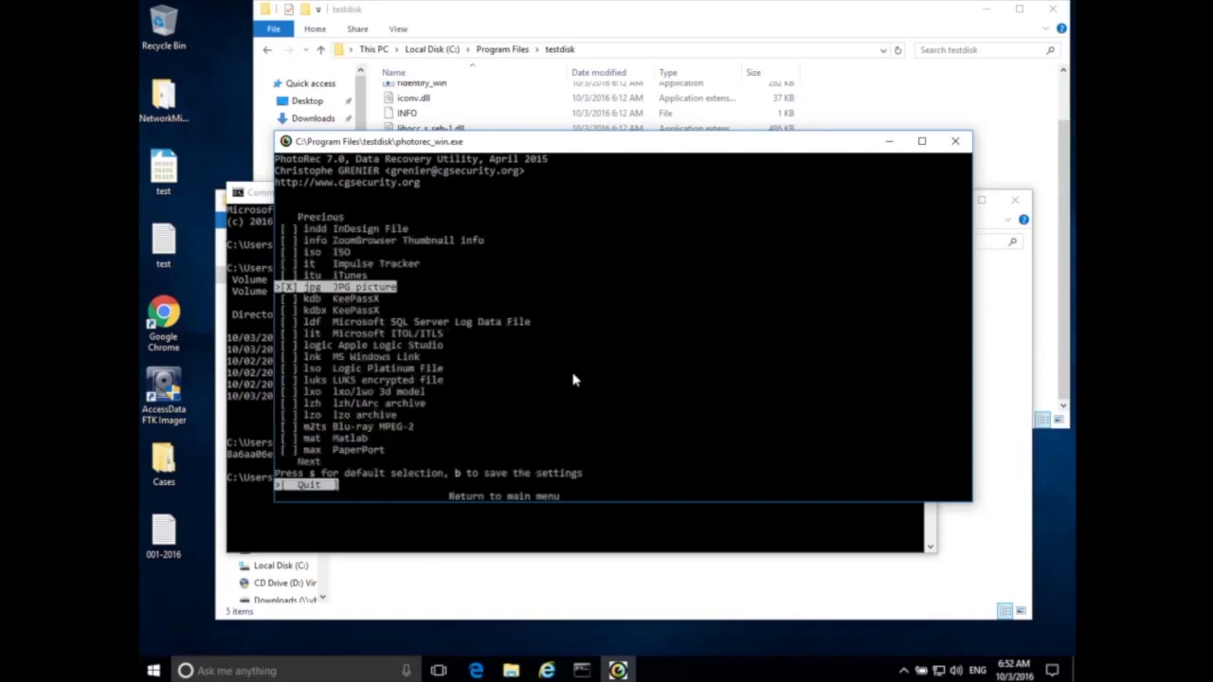
key("Return")
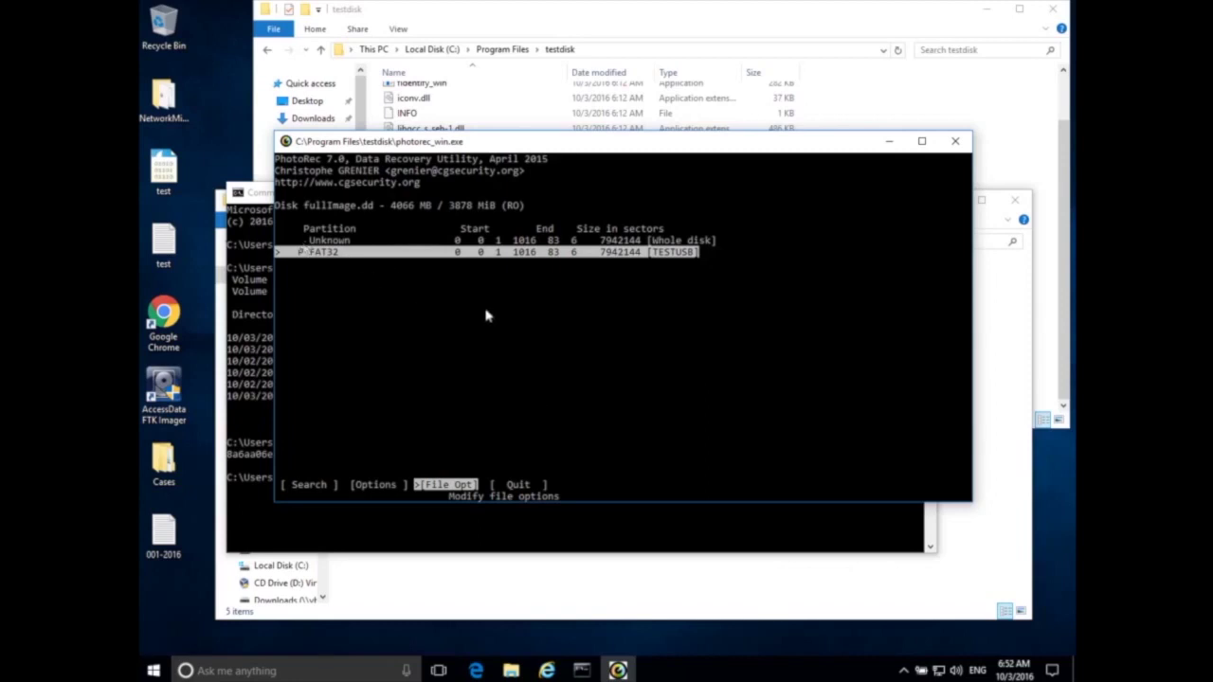
Start the file recovery search on the FAT32 partition and choose Other (FAT/NTFS/HFS+/ReiserFS) as the filesystem type.
key("Left")
key("Left")
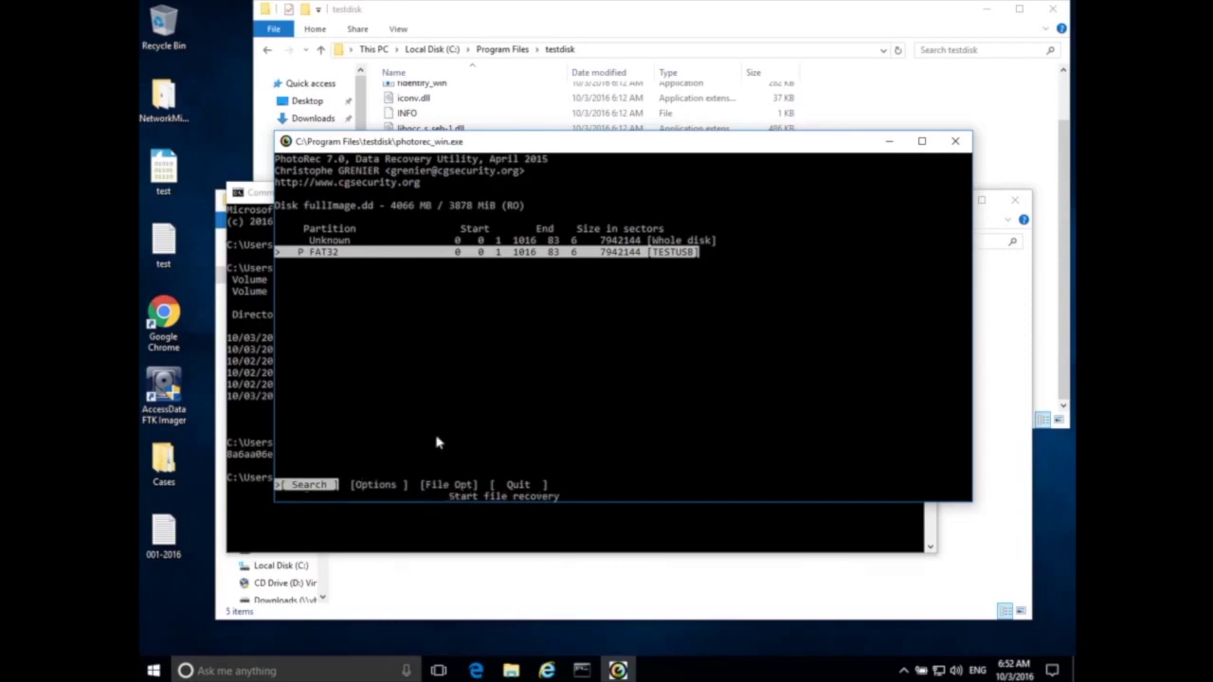
key("Return")
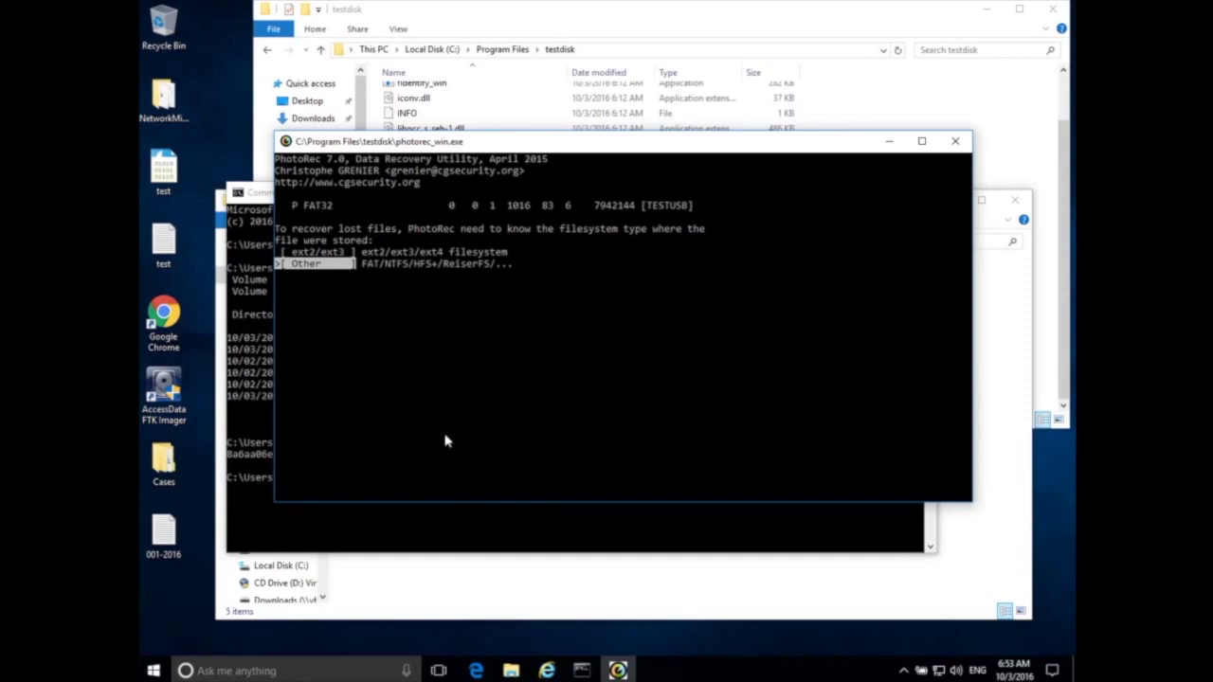
key("Up")
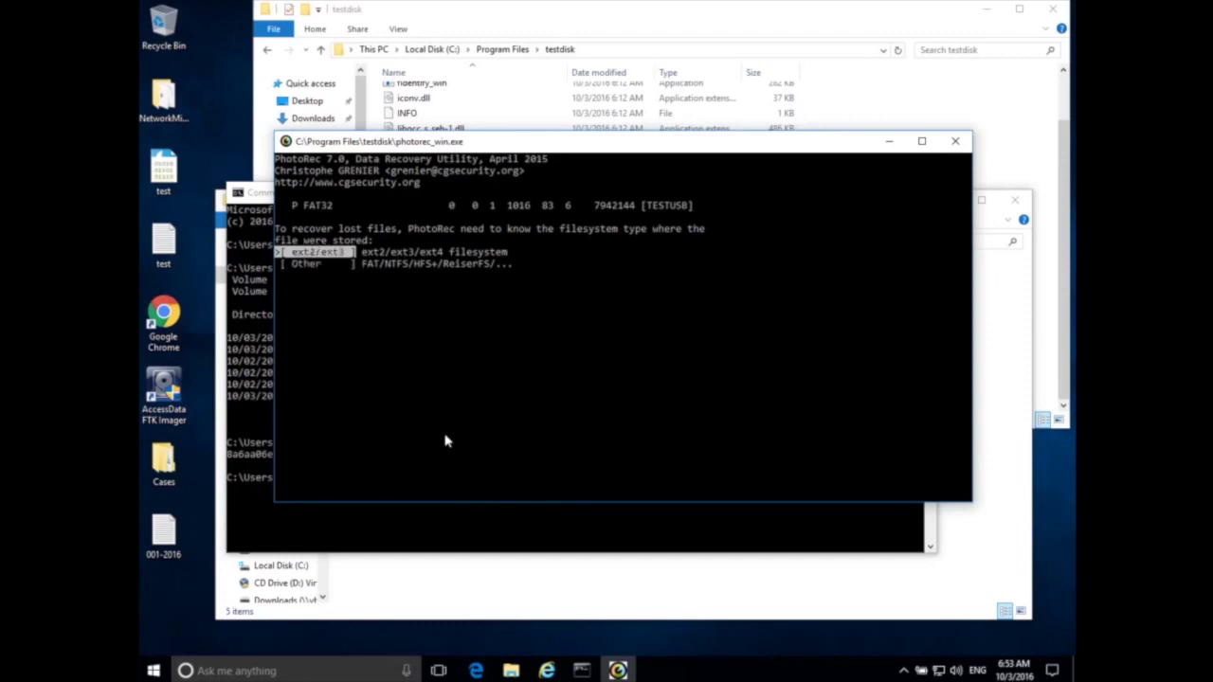
key("Down")
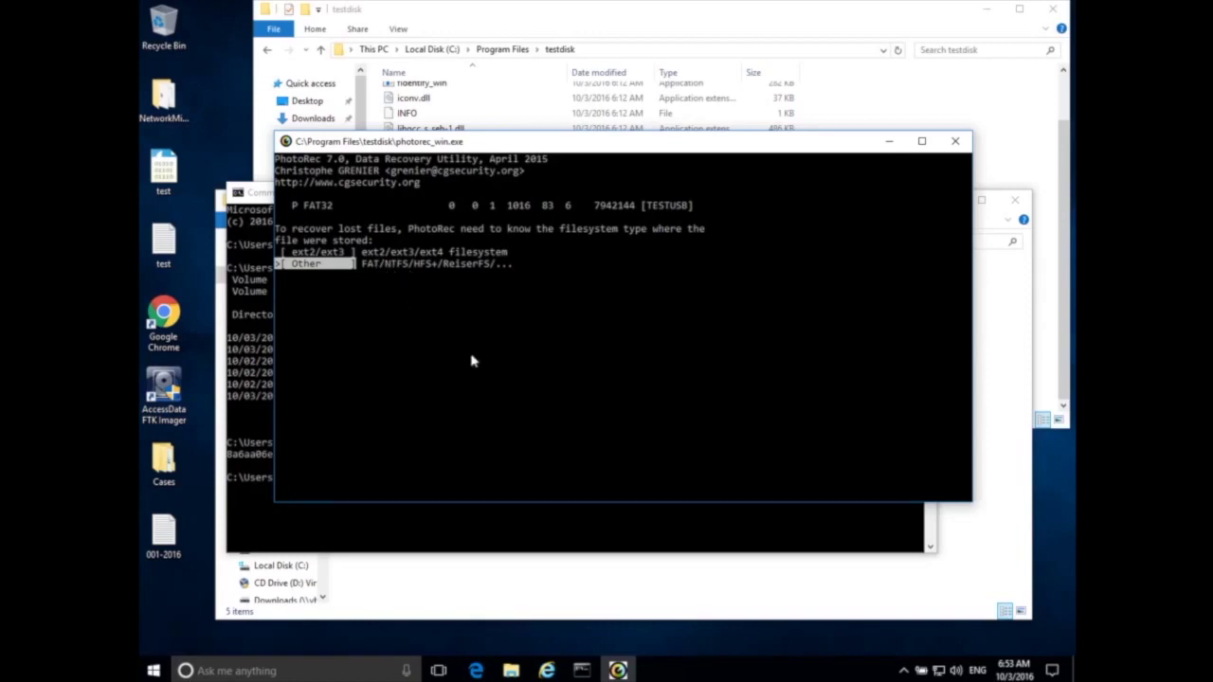
key("Return")
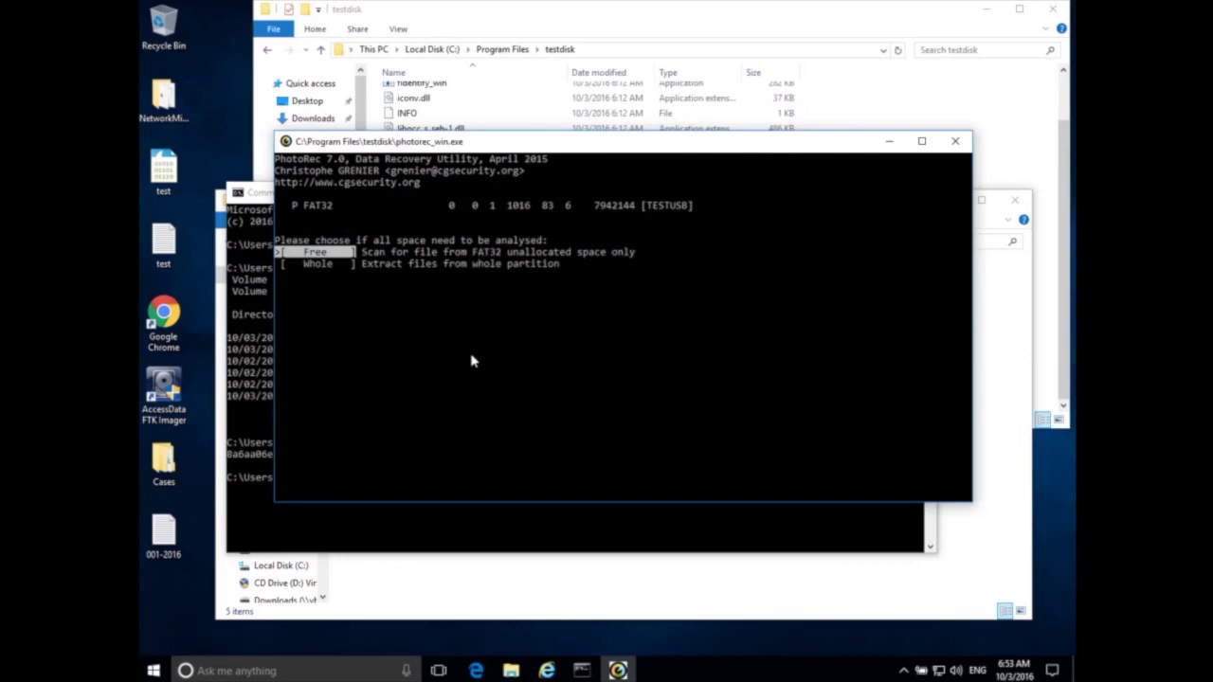
Choose Whole as the space to analyse so that files are extracted from the whole partition.
key("Down")
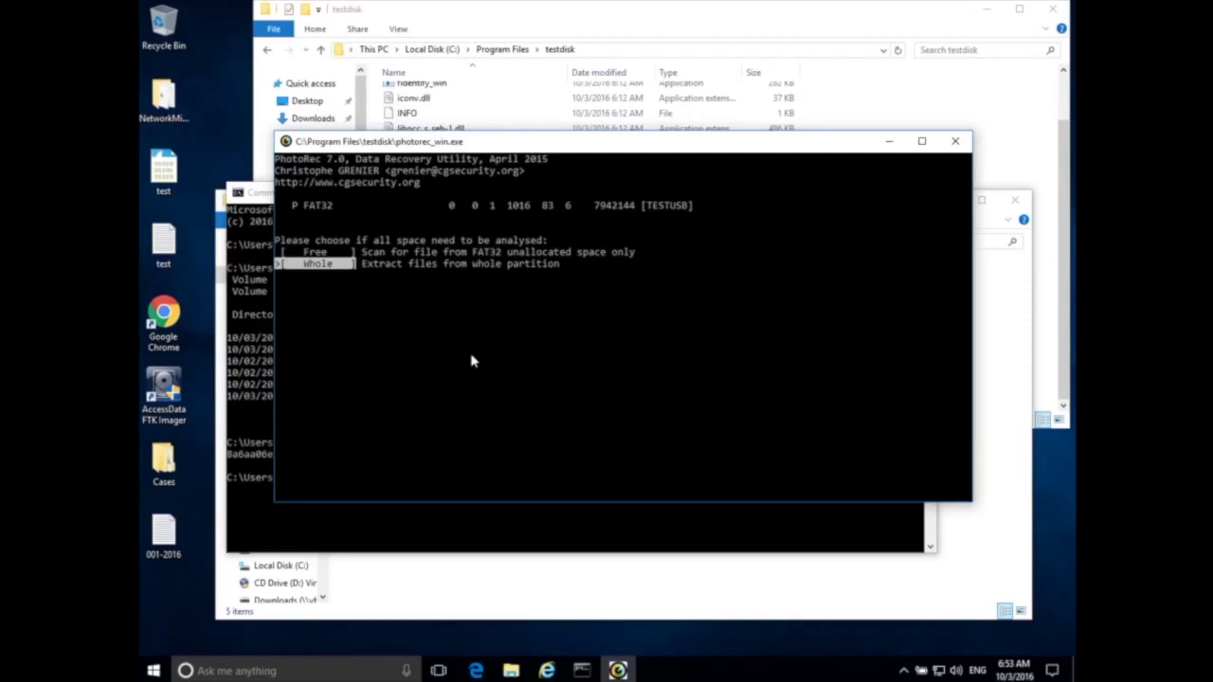
key("Up")
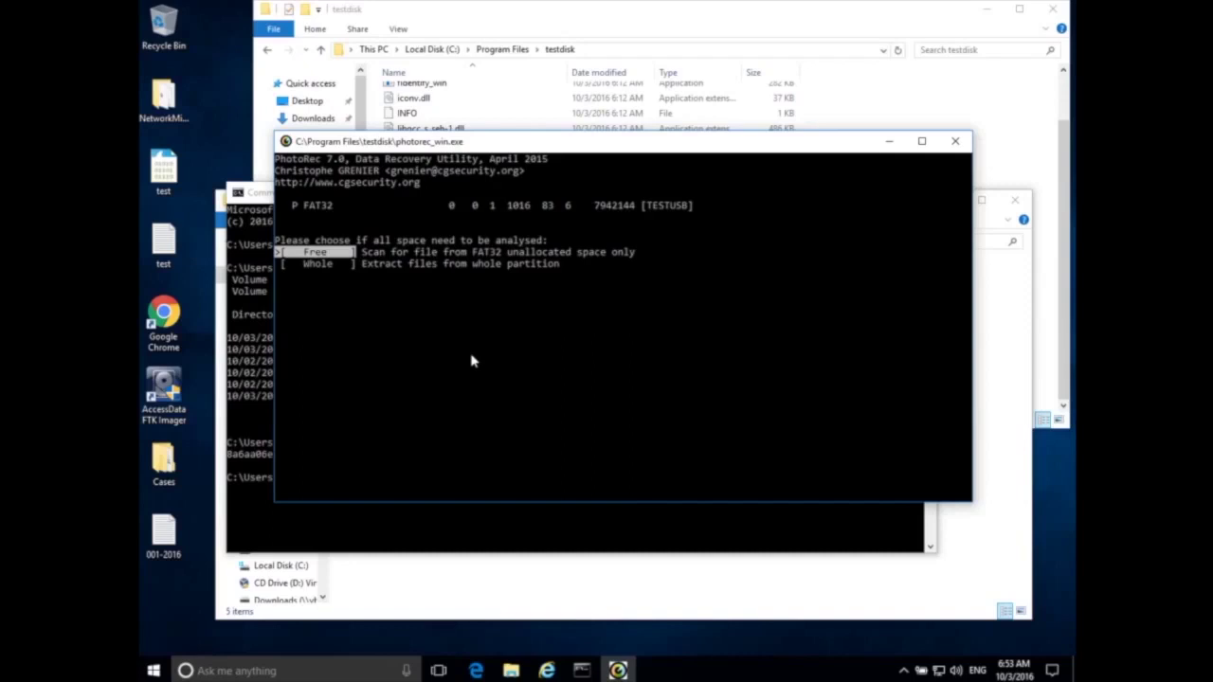
key("Down")
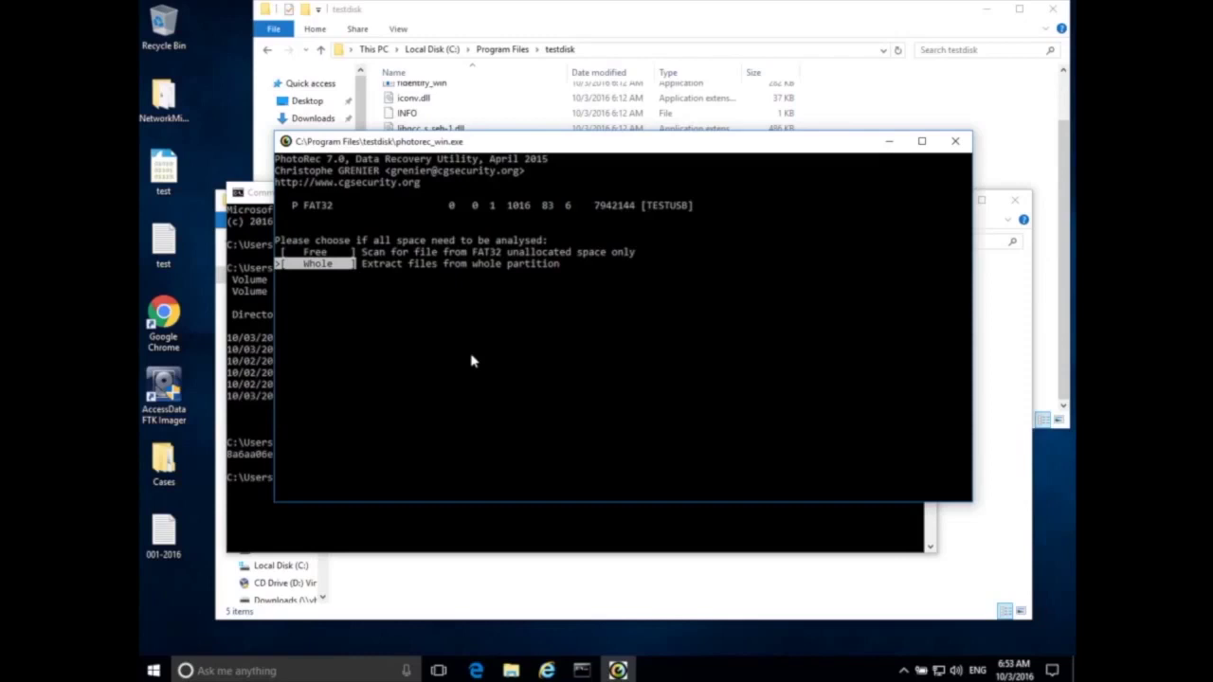
key("Return")
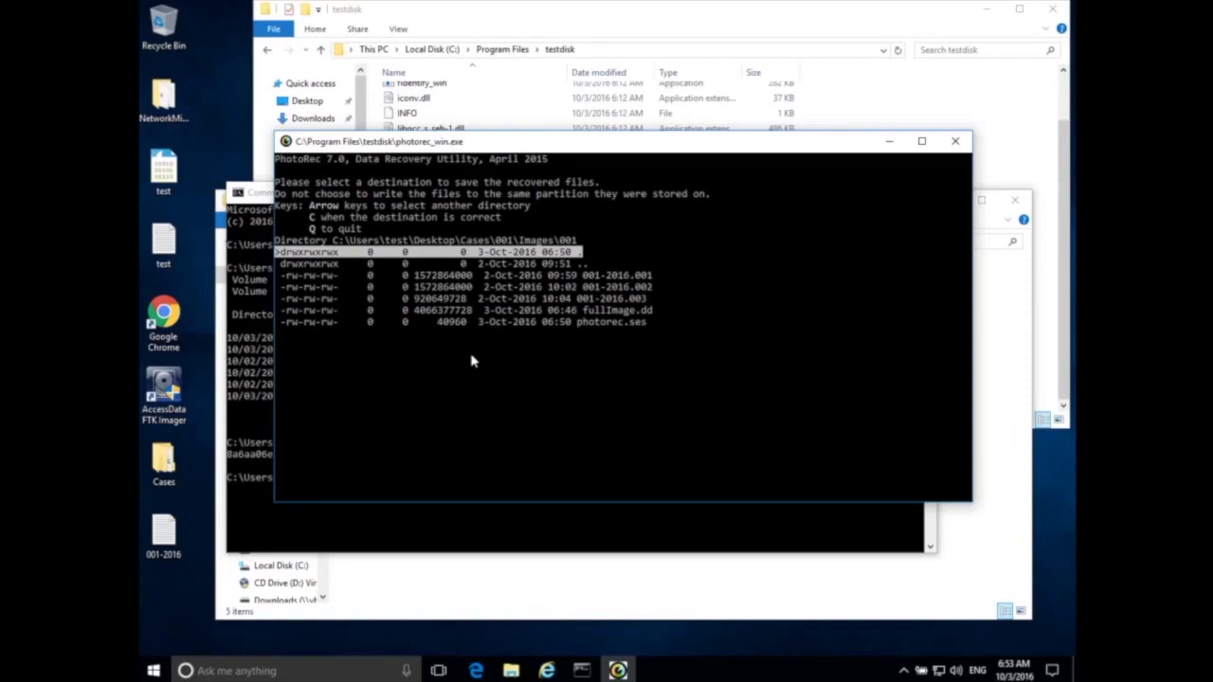
Browse PhotoRec's destination up from Images\001 to the Cases\001 folder and into its Temp directory.
key("Down")
key("Down")
key("Down")
key("Down")
key("Down")
key("Up")
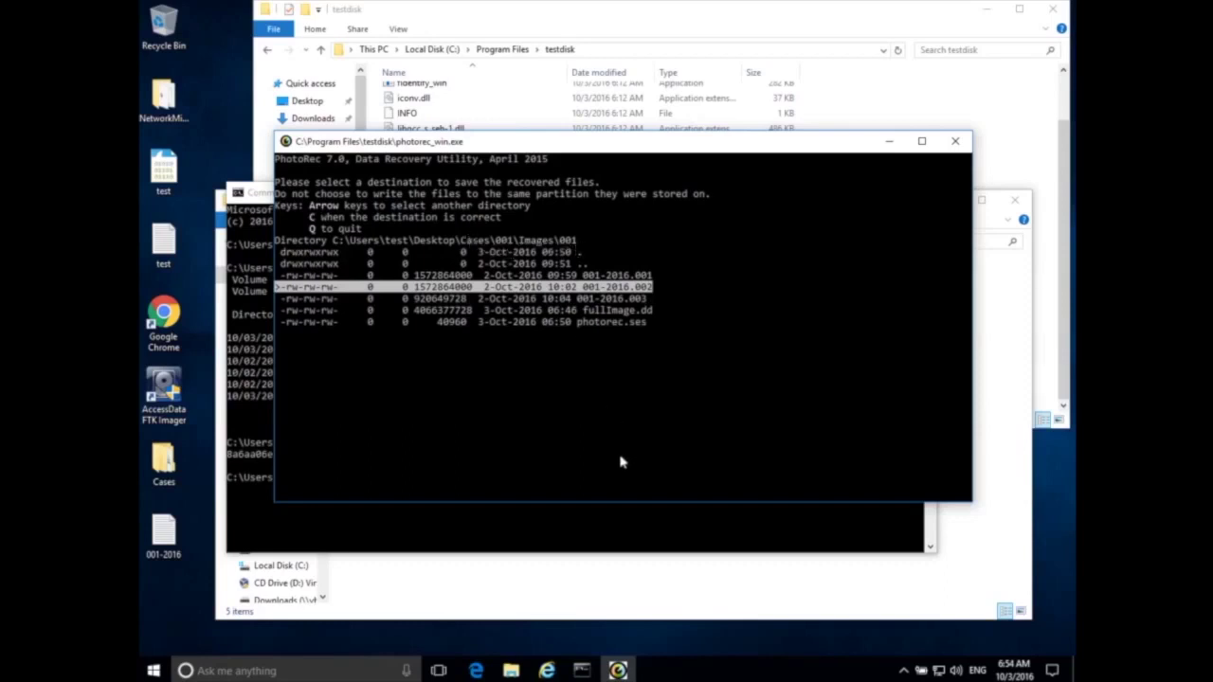
key("Up")
key("Up")
key("Up")
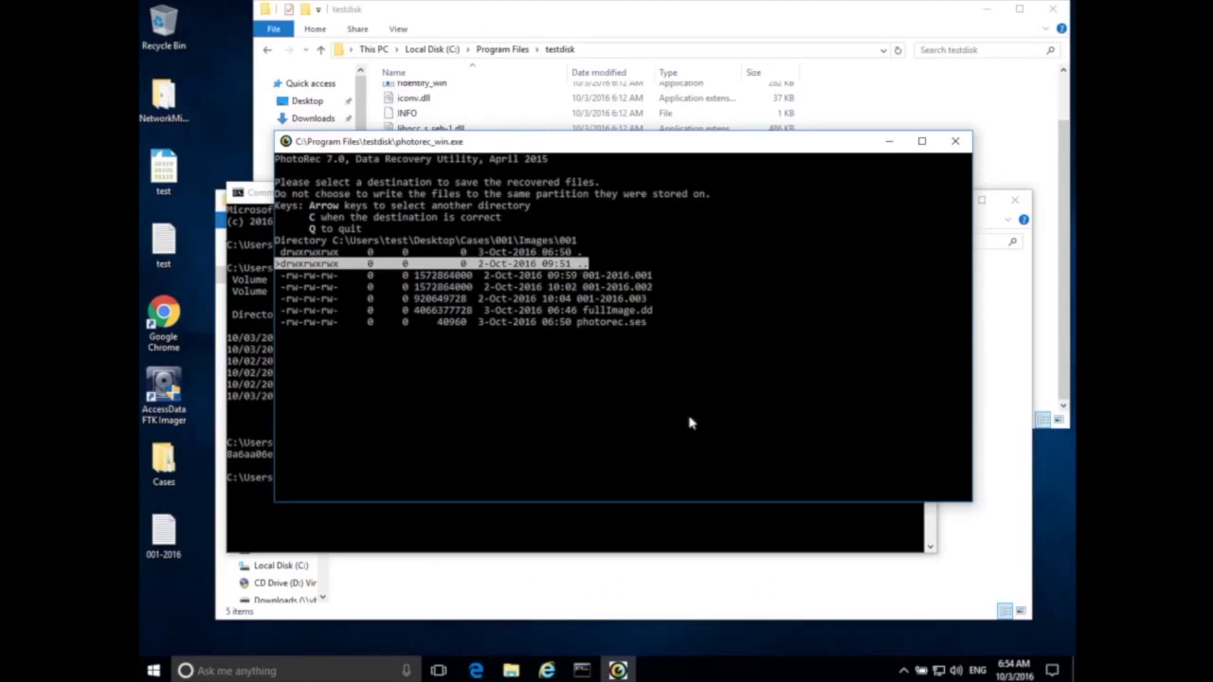
key("Return")
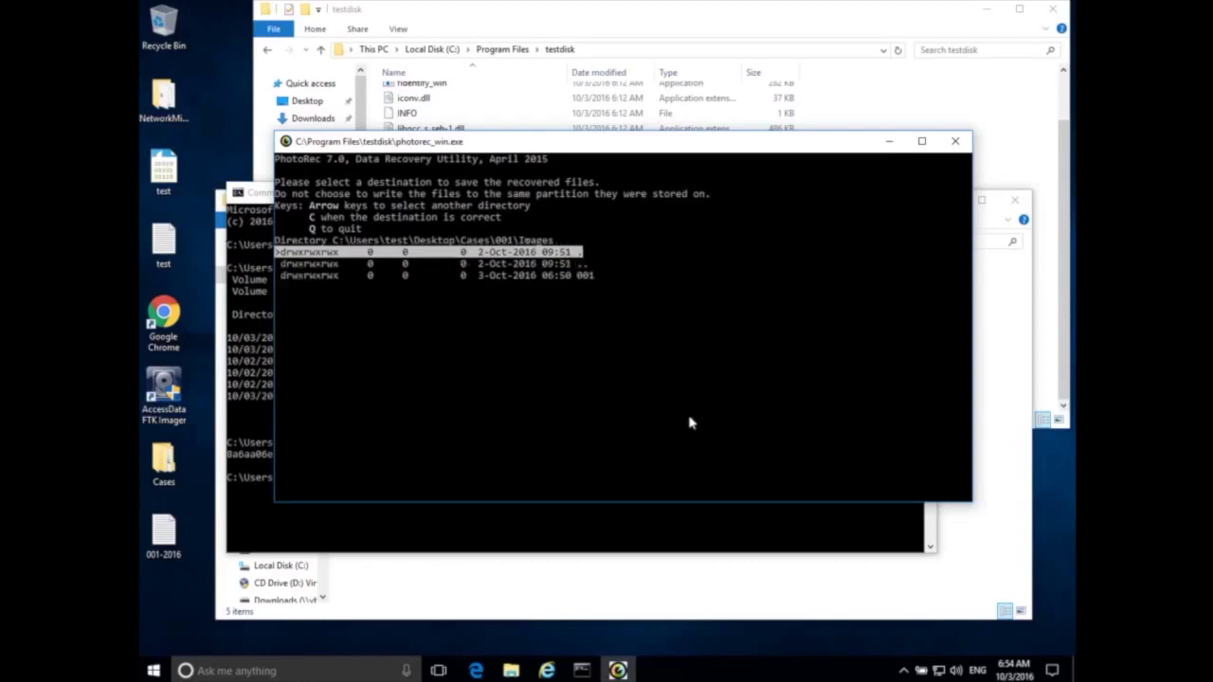
key("Down")
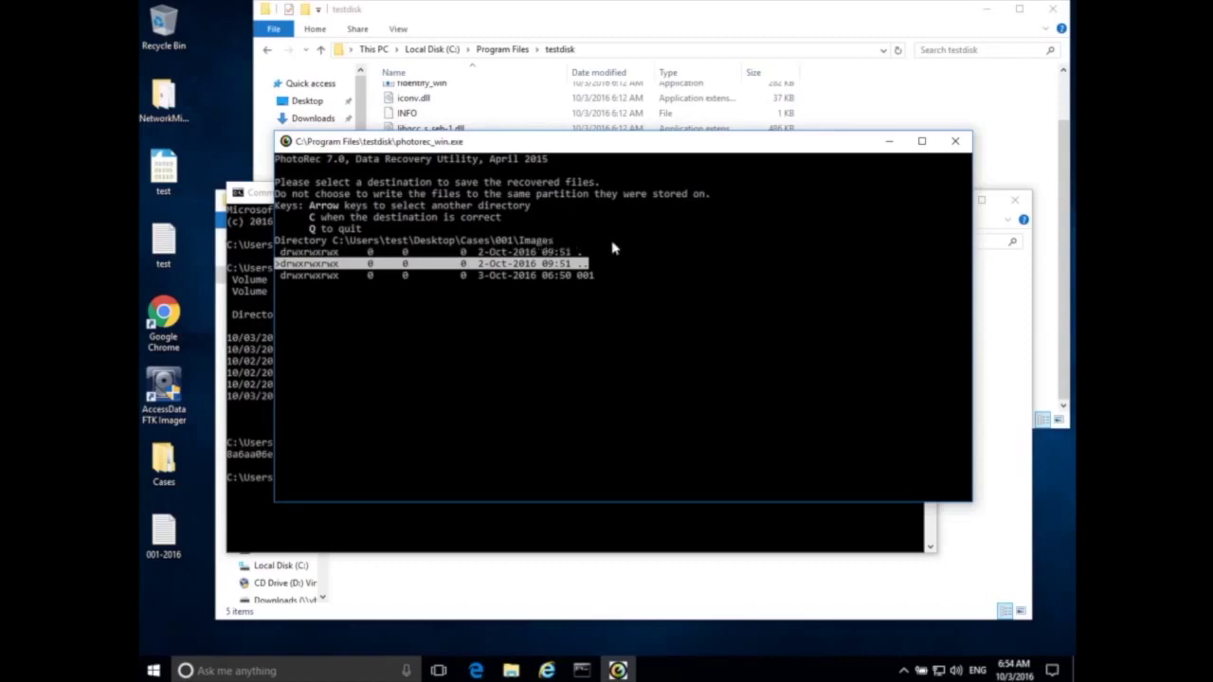
key("Return")
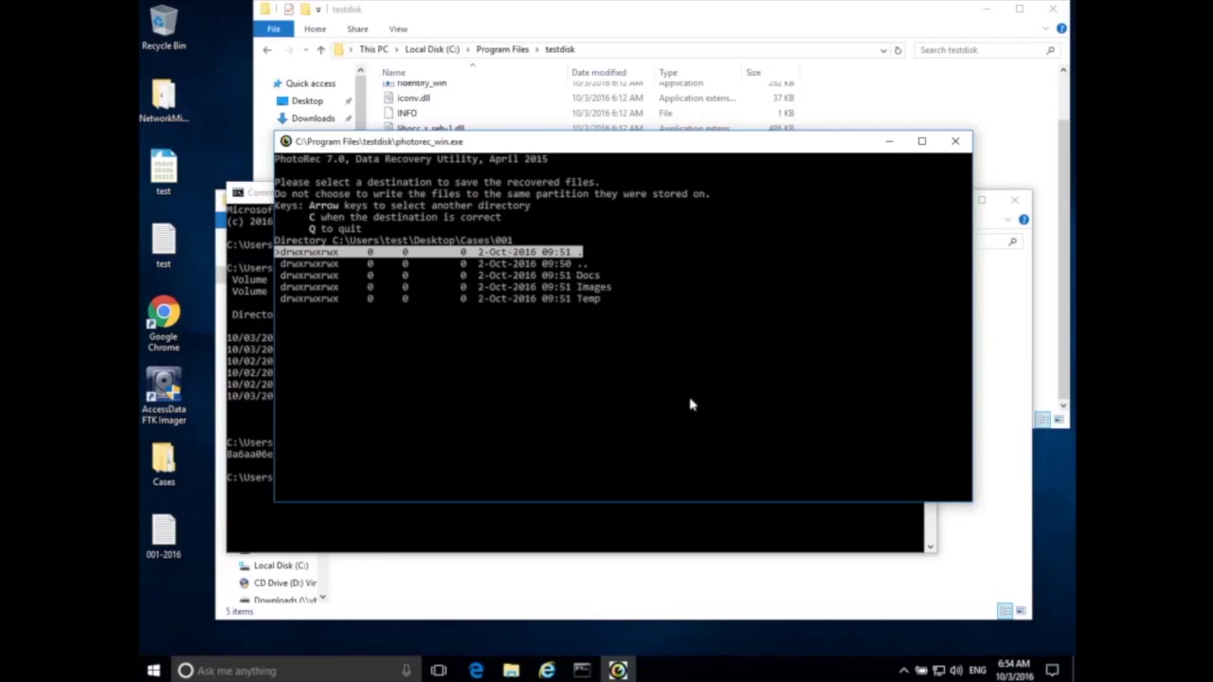
key("Down")
key("Down")
key("Down")
key("Down")
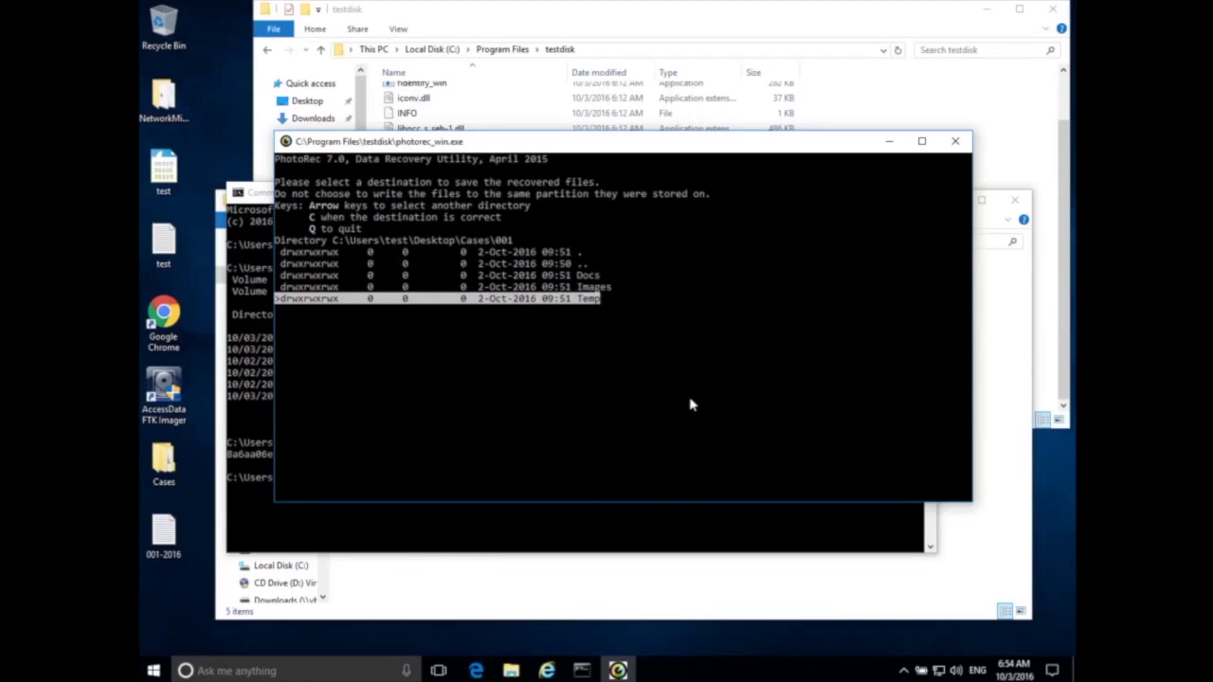
key("Right")
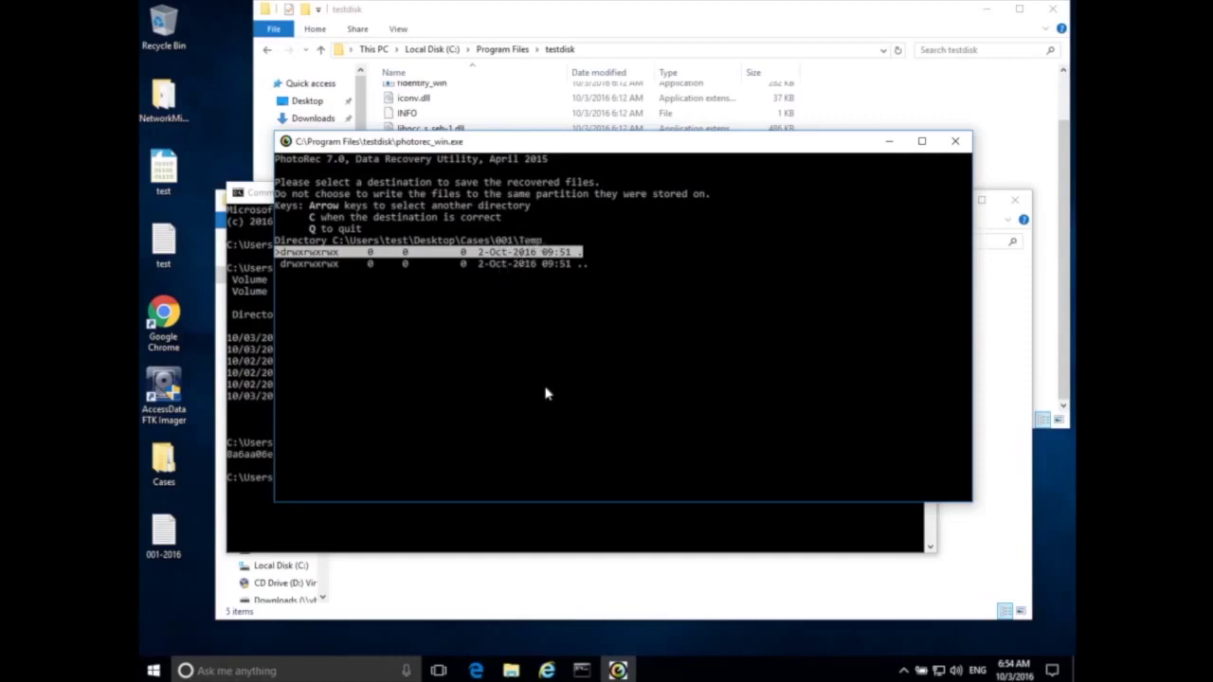
View the Cases\001\Temp folder in File Explorer, and confirm that directory as PhotoRec's destination to start the recovery.
left_click(602, 573)
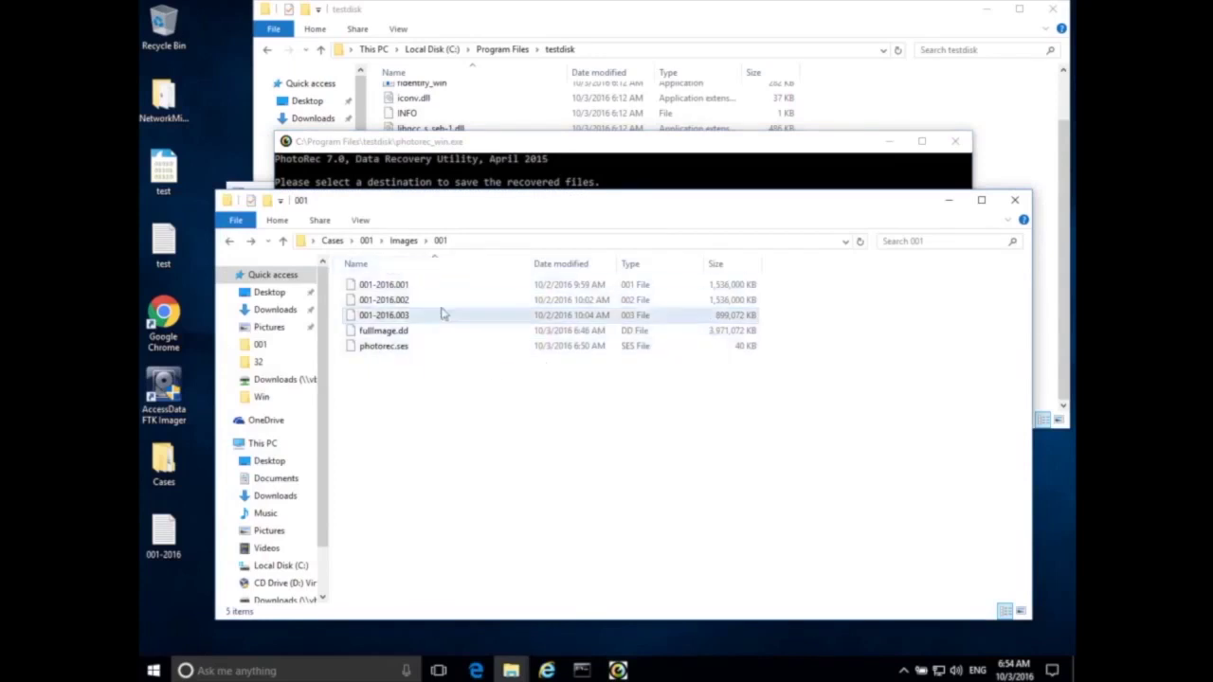
left_click(283, 241)
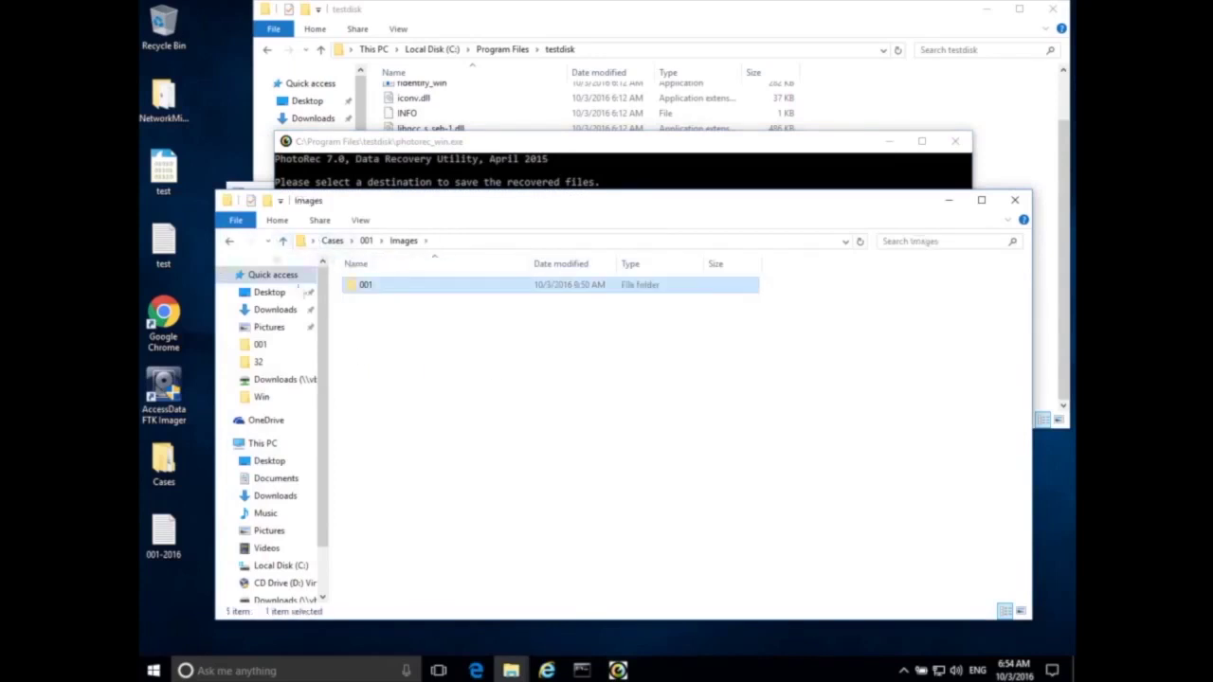
left_click(282, 243)
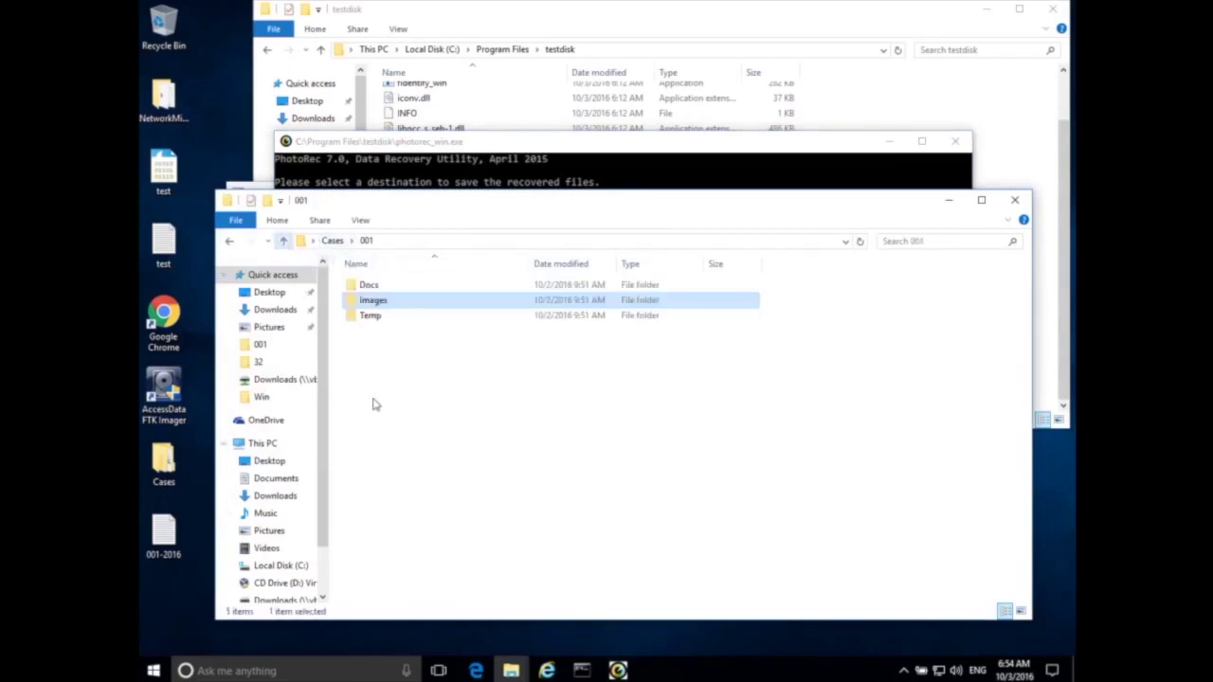
left_click(376, 318)
double_click(371, 317)
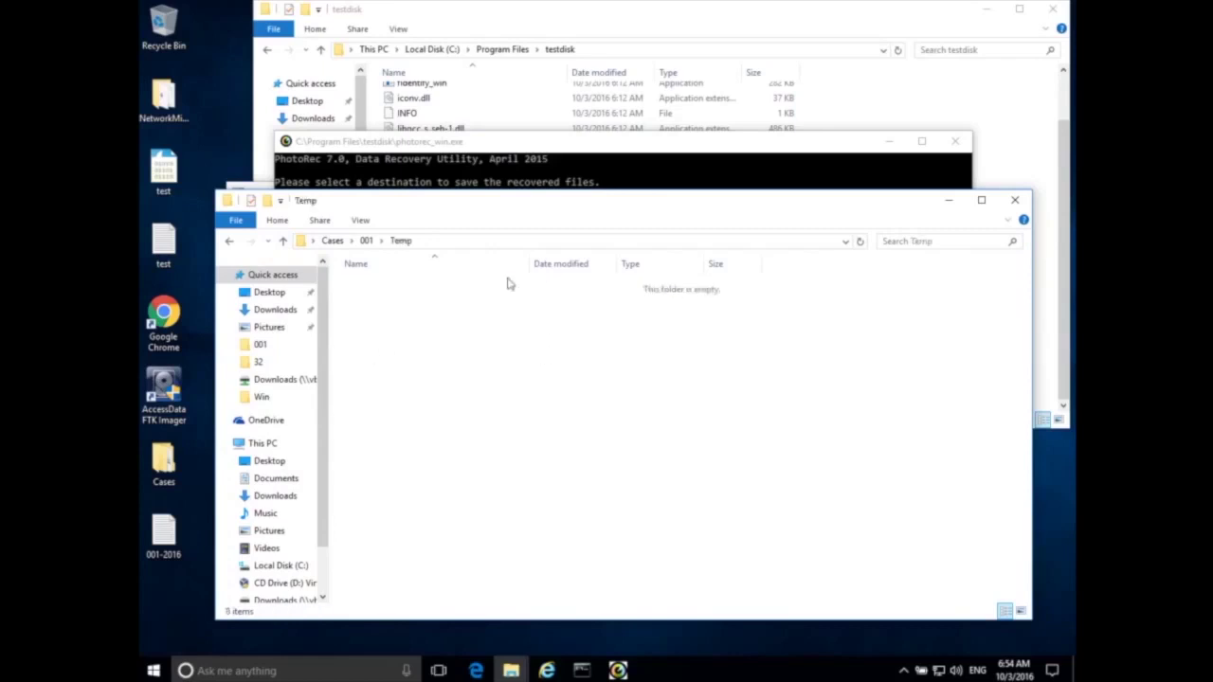
left_click(664, 172)
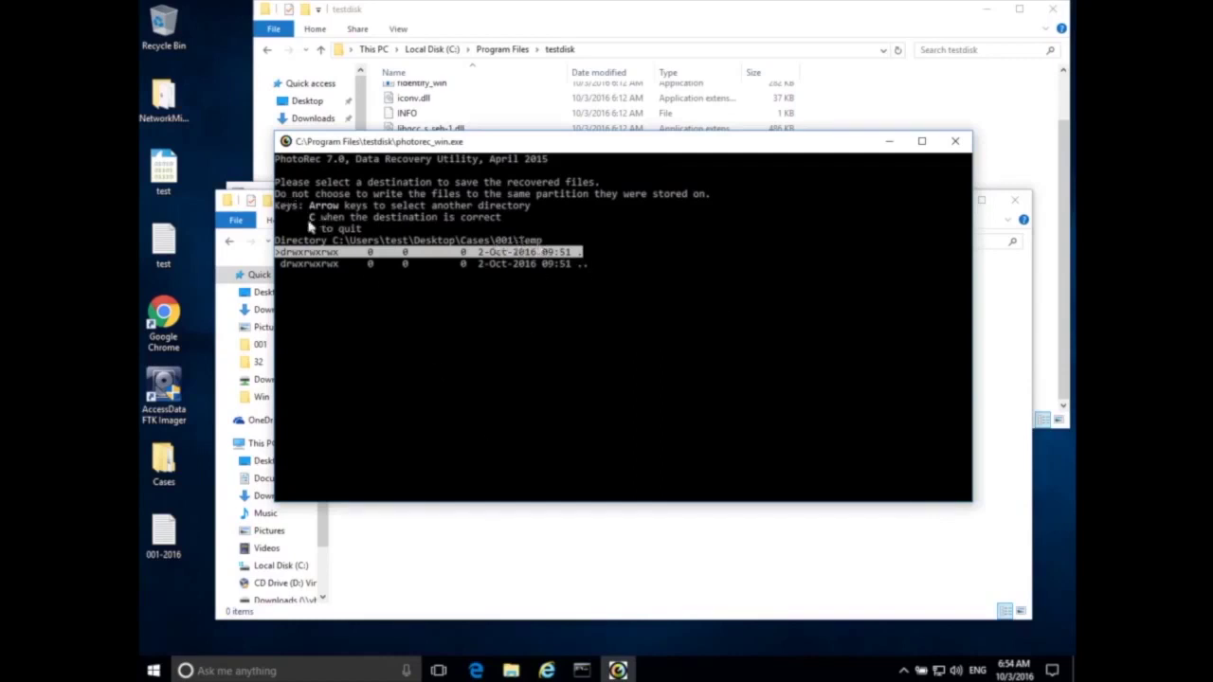
key("c")
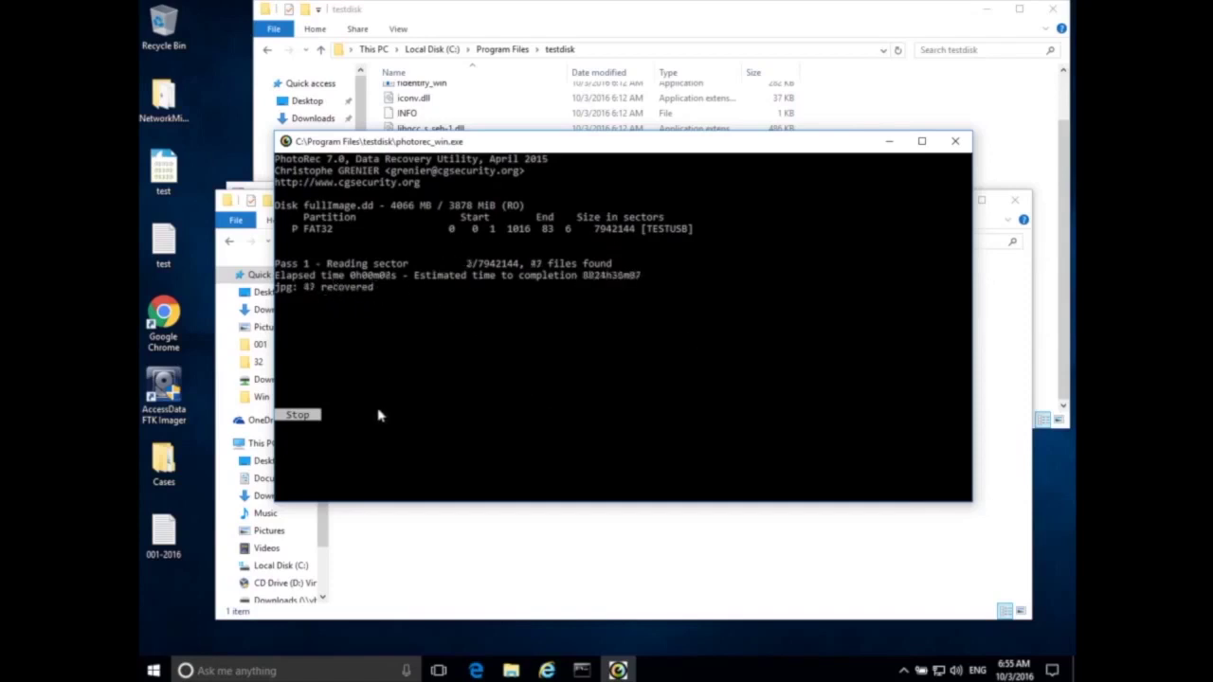
Open the recup_dir.1 folder inside Temp in File Explorer and look through the recovered pictures.
left_click(467, 557)
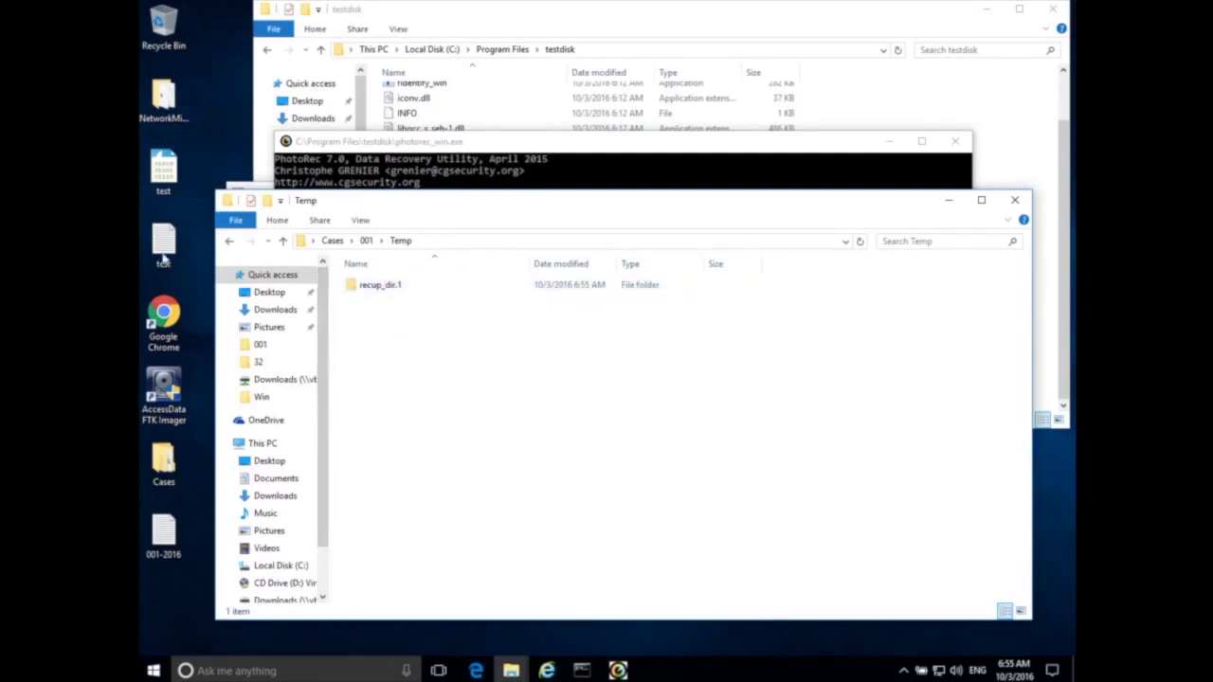
double_click(375, 287)
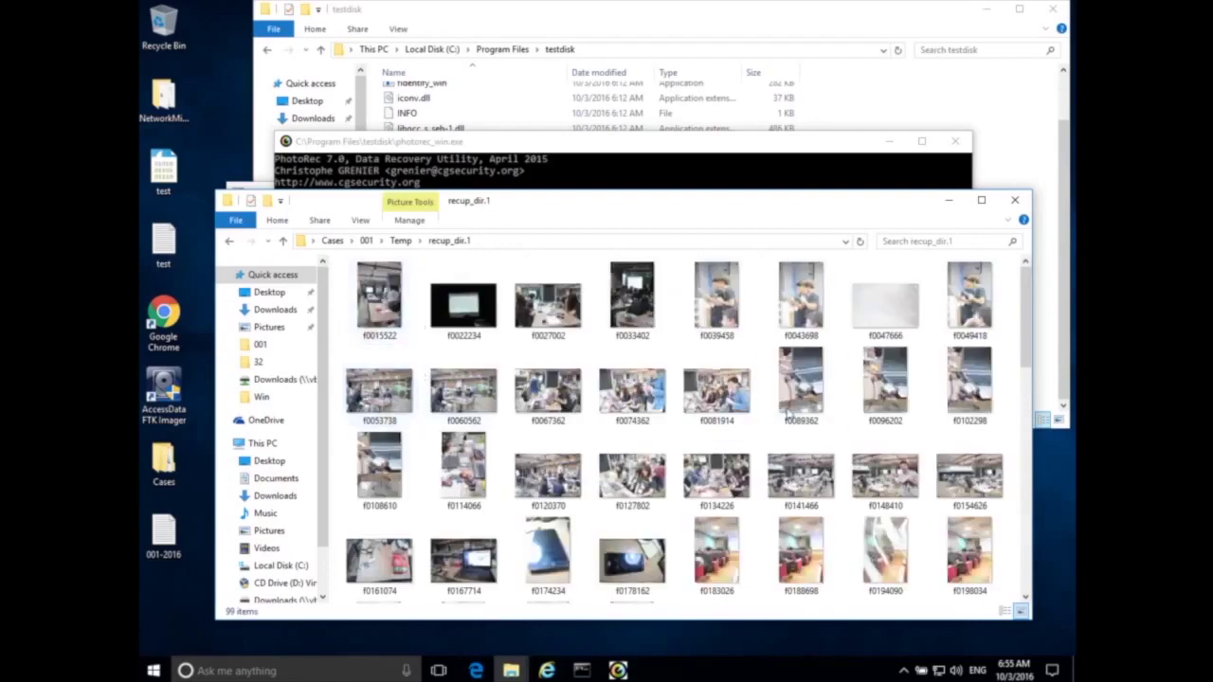
scroll(766, 375, "down", 3)
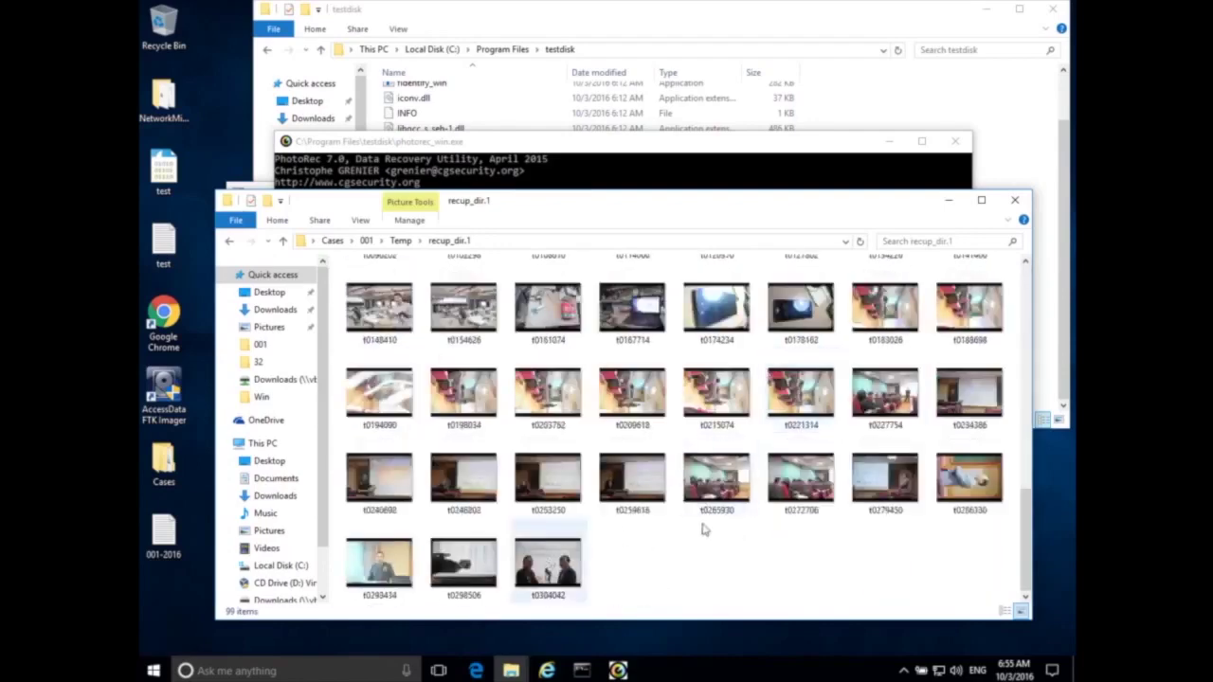
scroll(597, 524, "up", 3)
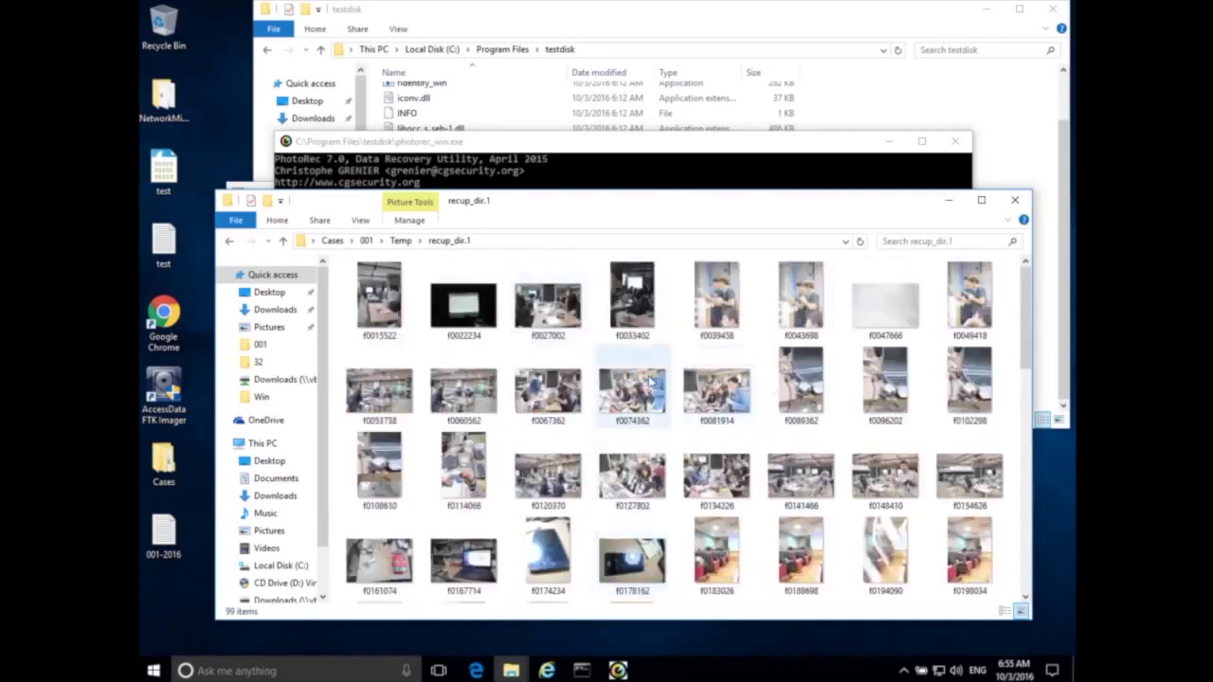
Check the recovery status in PhotoRec, and go back up to the Temp folder in File Explorer.
left_click(512, 167)
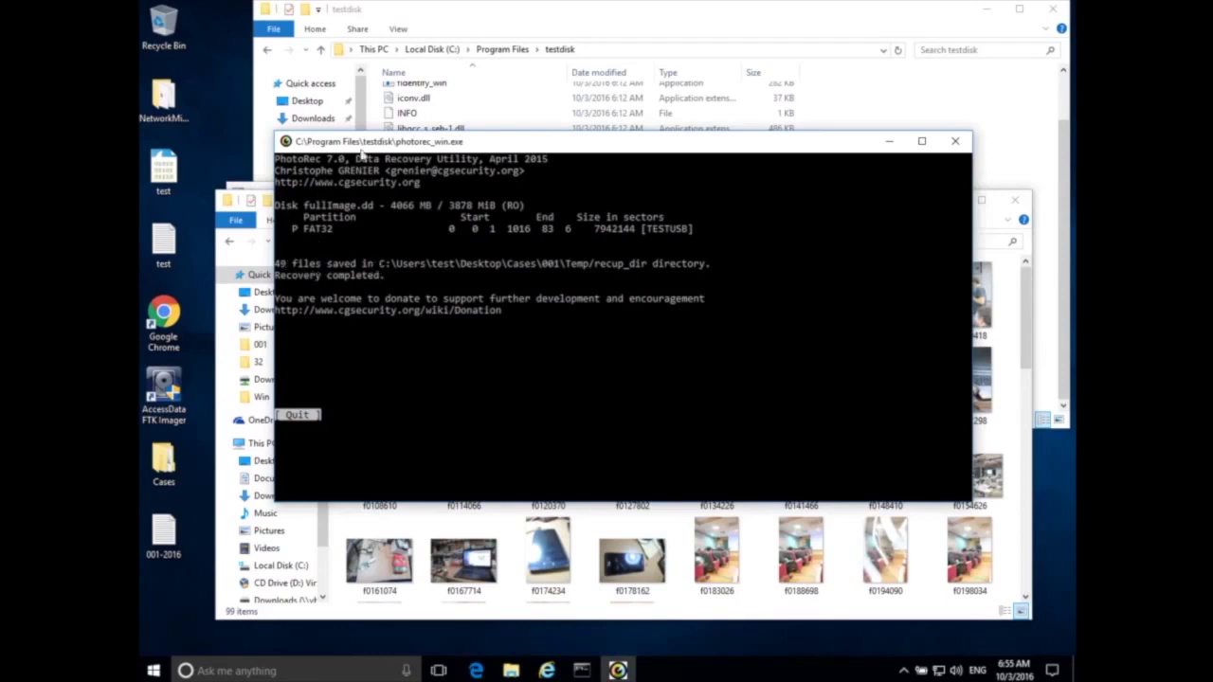
left_click(428, 533)
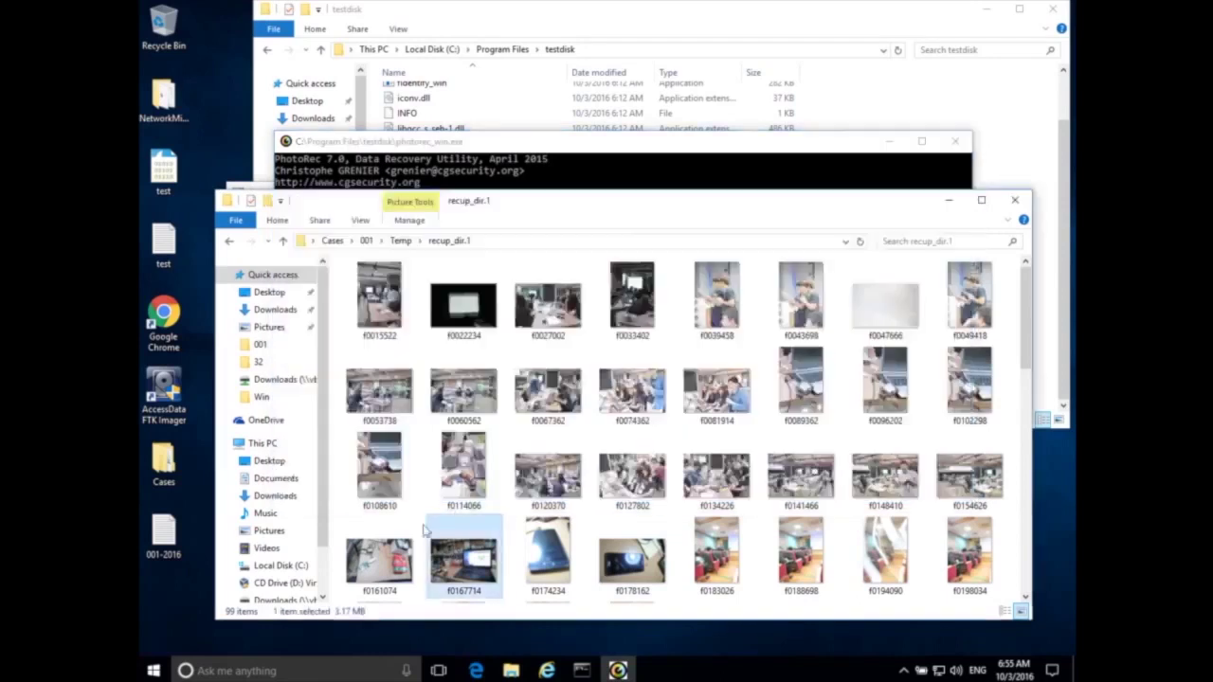
left_click(283, 240)
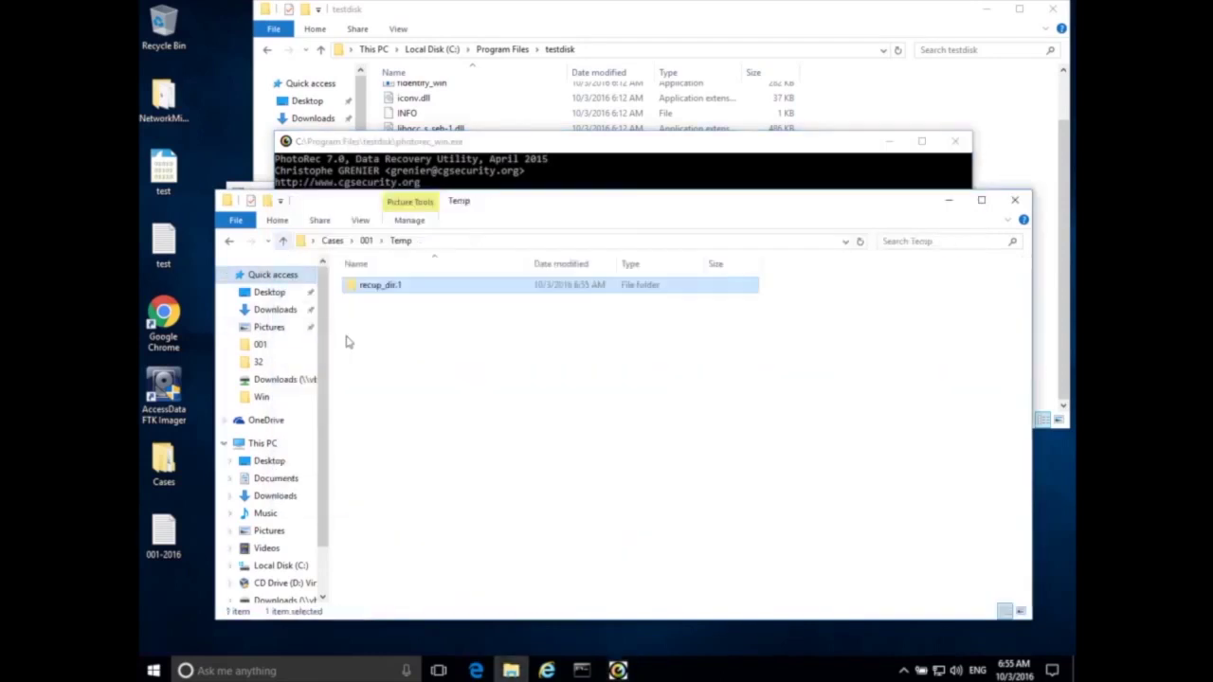
Open the recup_dir.1 folder inside Temp, and review the recovered pictures and report file alongside PhotoRec's completion summary.
double_click(387, 286)
scroll(557, 411, "down", 10)
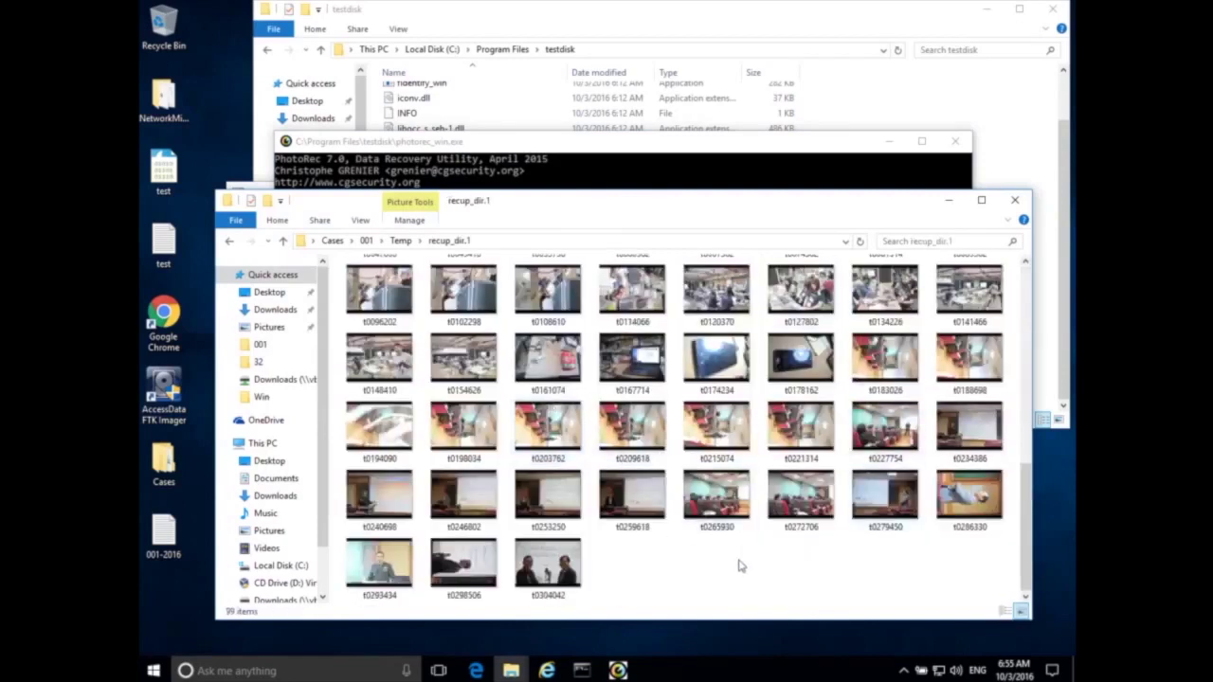
scroll(745, 566, "up", 10)
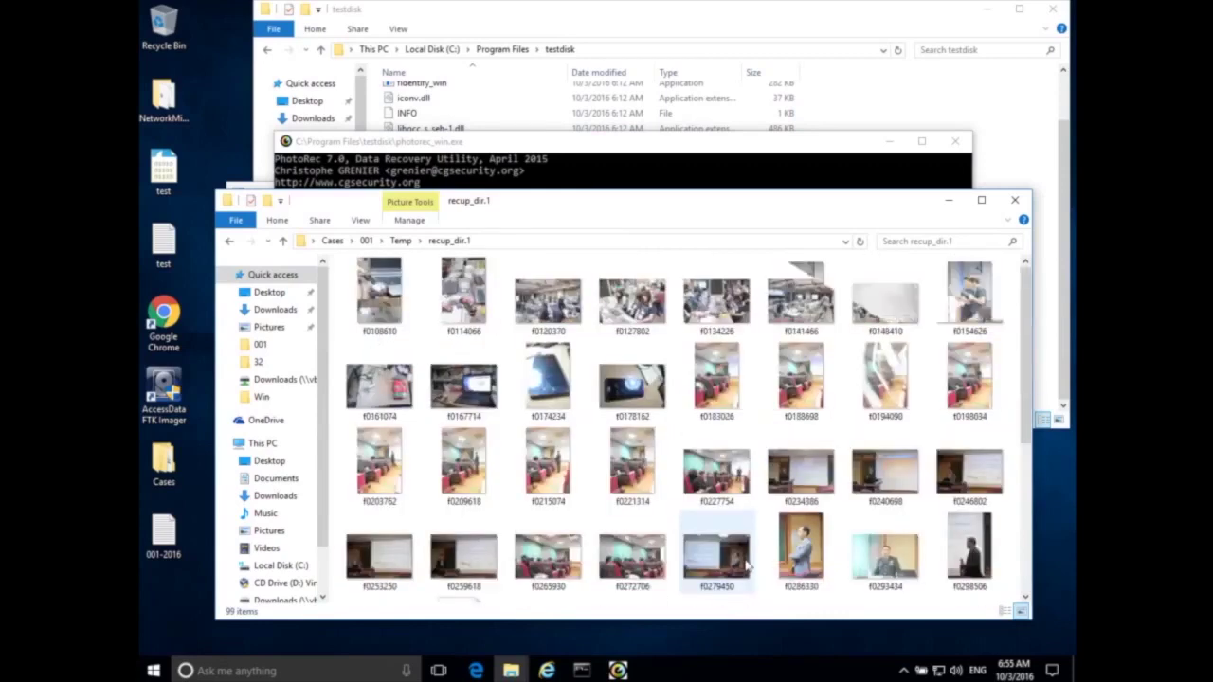
left_click(497, 148)
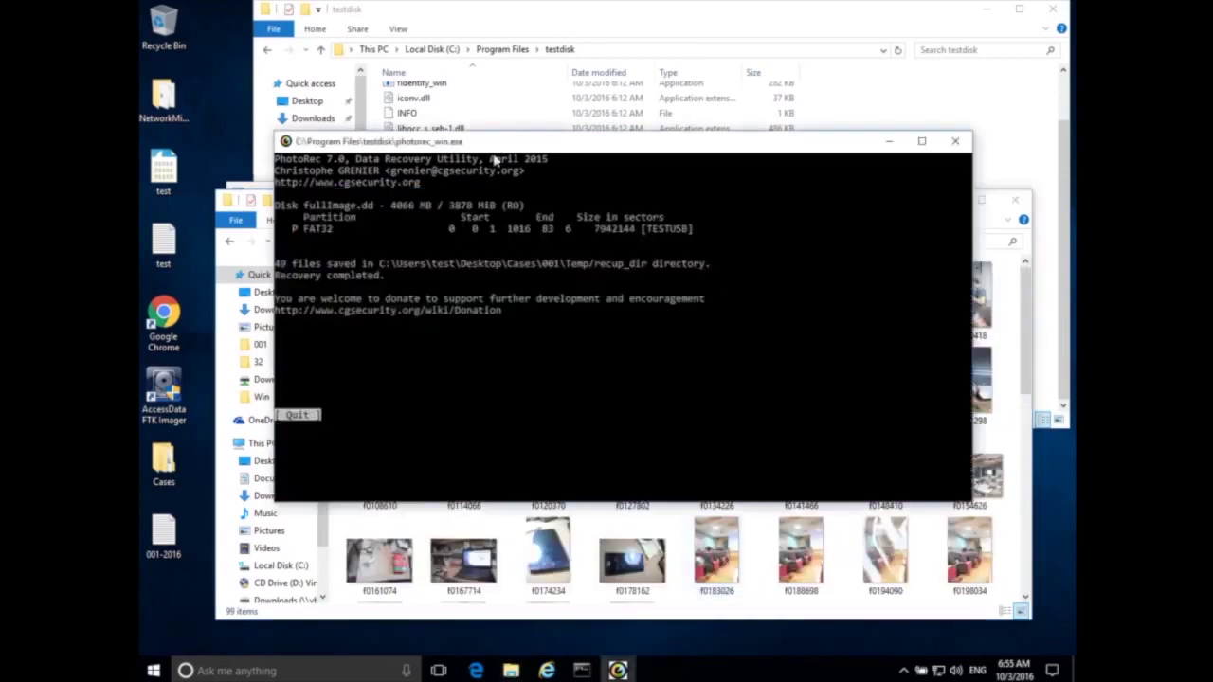
left_click(599, 554)
scroll(594, 360, "down", 3)
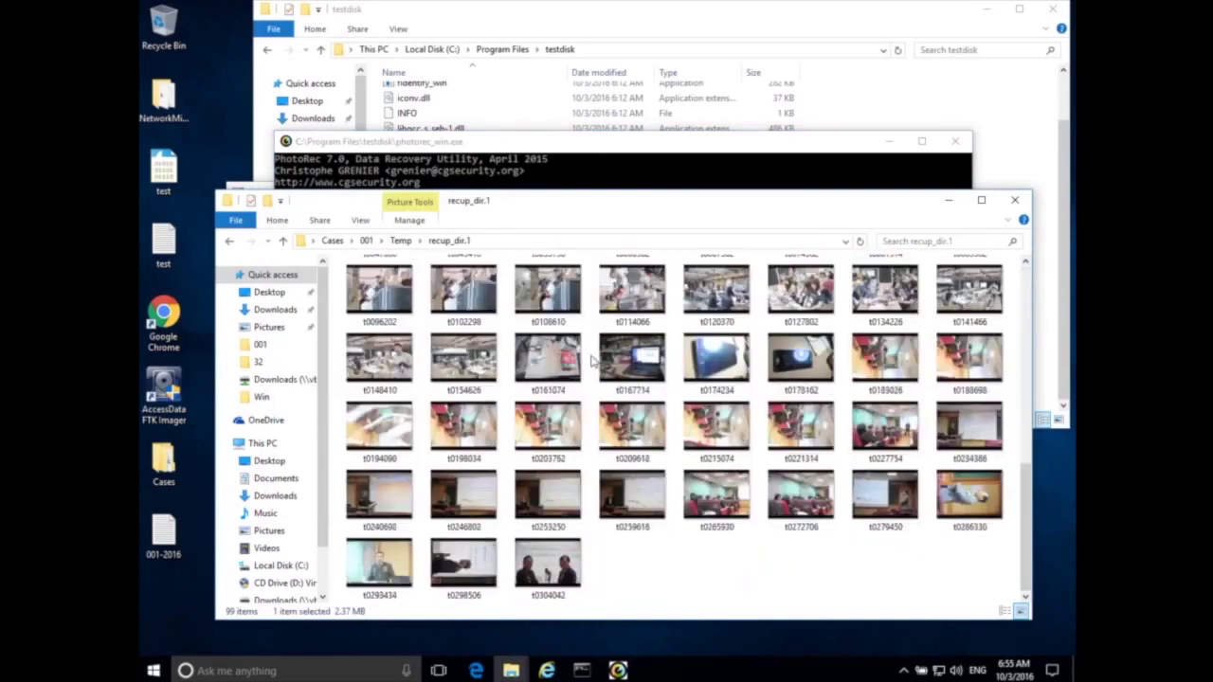
scroll(592, 360, "down", 3)
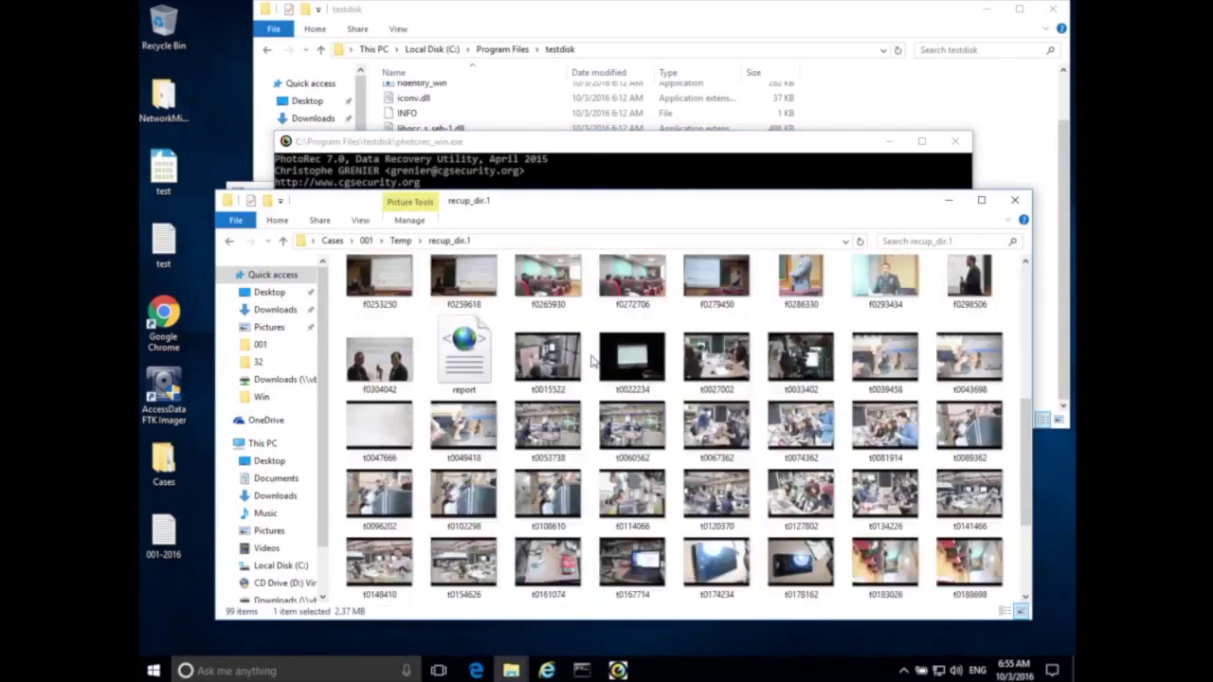
left_click(463, 355)
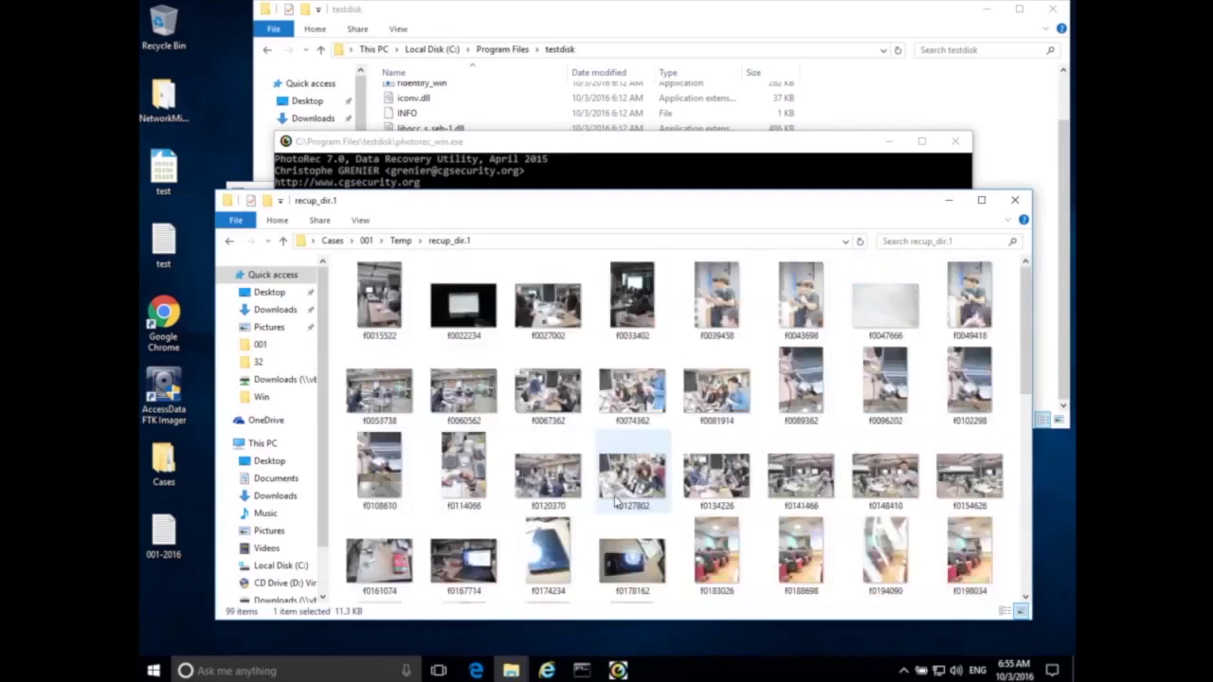
Leave PhotoRec's finished recovery screen and return to the partition selection for fullImage.dd.
left_click(566, 142)
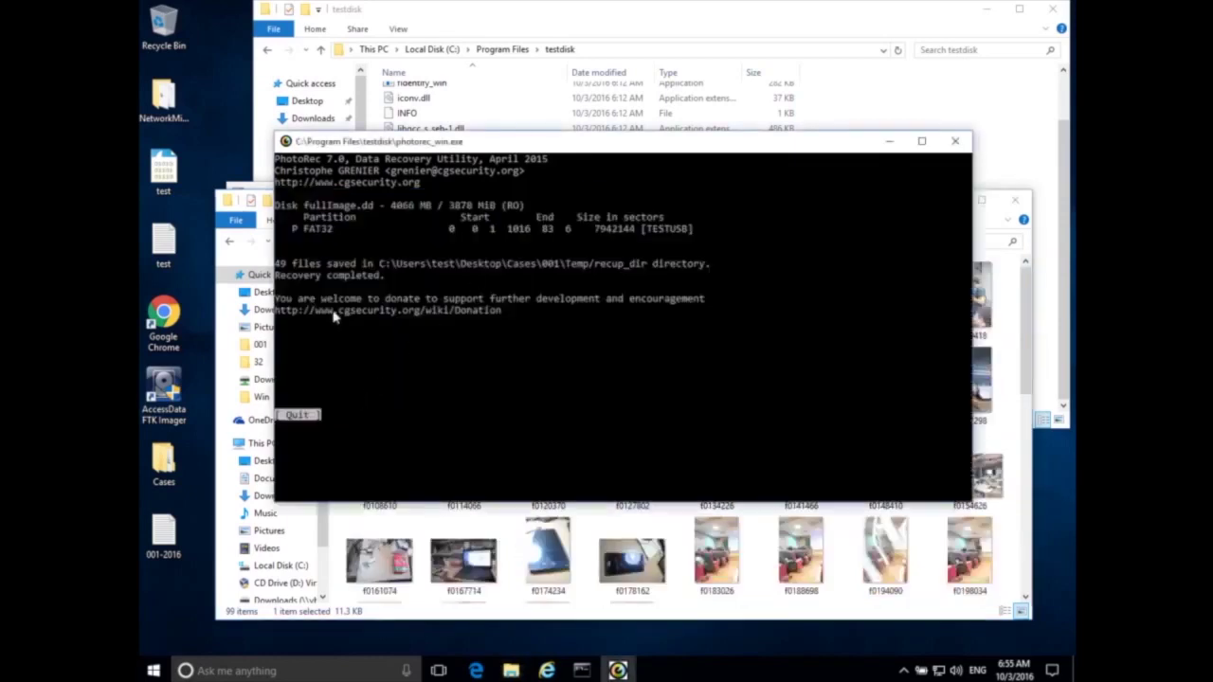
left_click(353, 357)
key("Return")
left_click(358, 357)
key("Return")
key("Return")
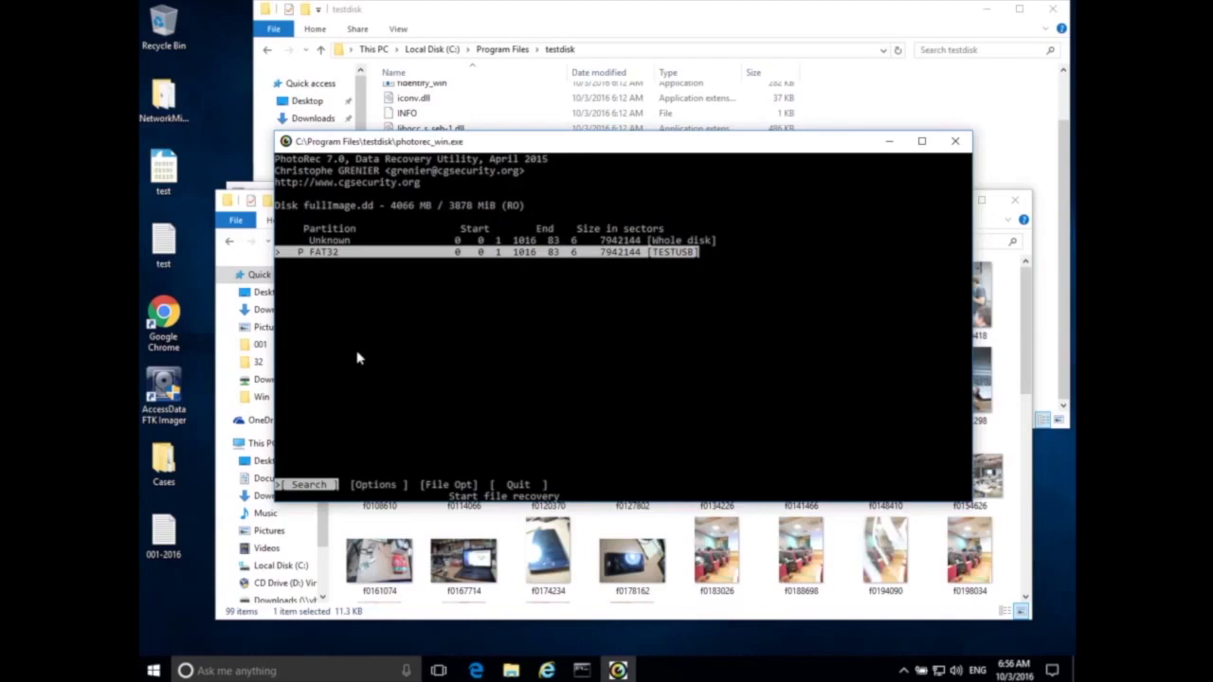
Quit PhotoRec completely, starting from the partition selection.
key("Right")
key("Right")
key("Right")
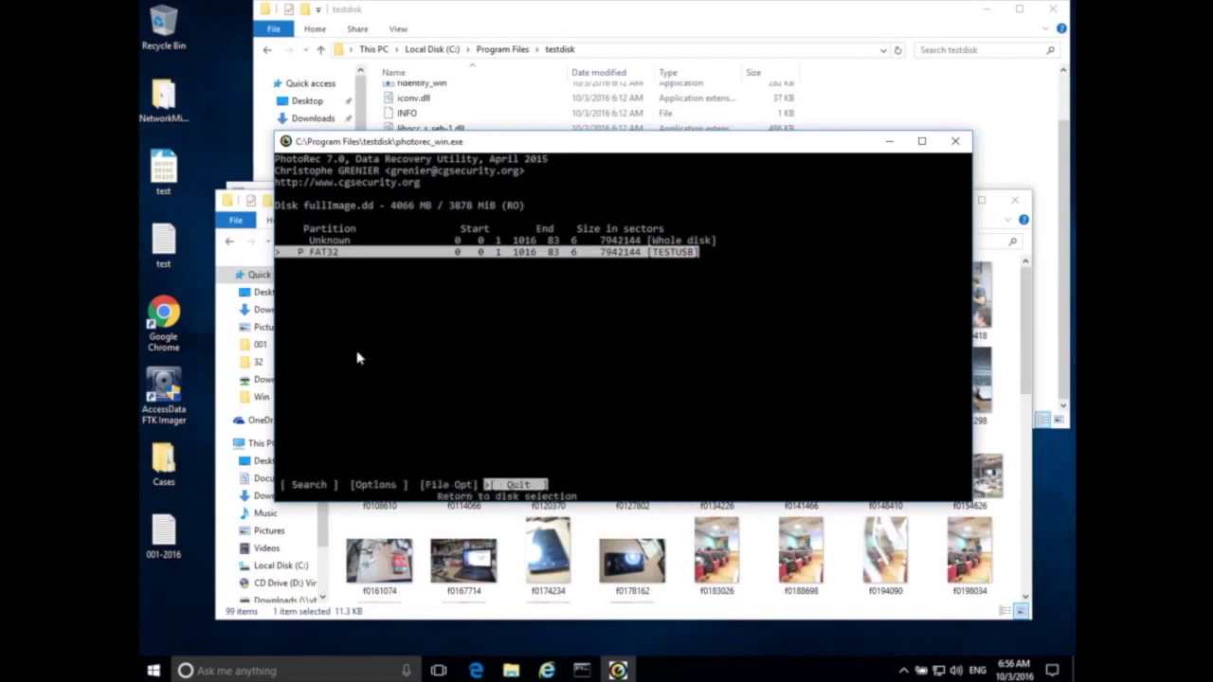
key("Left")
key("Left")
key("Right")
key("Right")
key("Right")
key("Left")
key("Return")
key("Right")
key("Return")
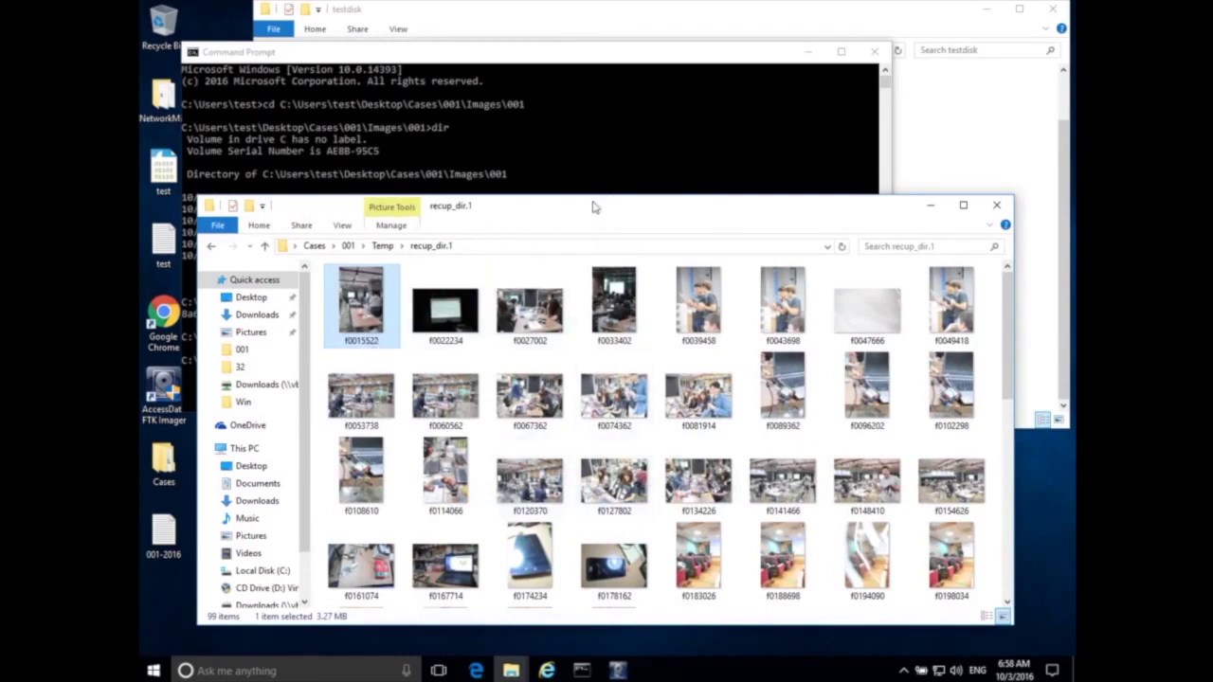
Switch to AccessData FTK Imager with the recup_dir.1 evidence, and enlarge the hex viewer below the file list.
left_click_drag(593, 204, 596, 196)
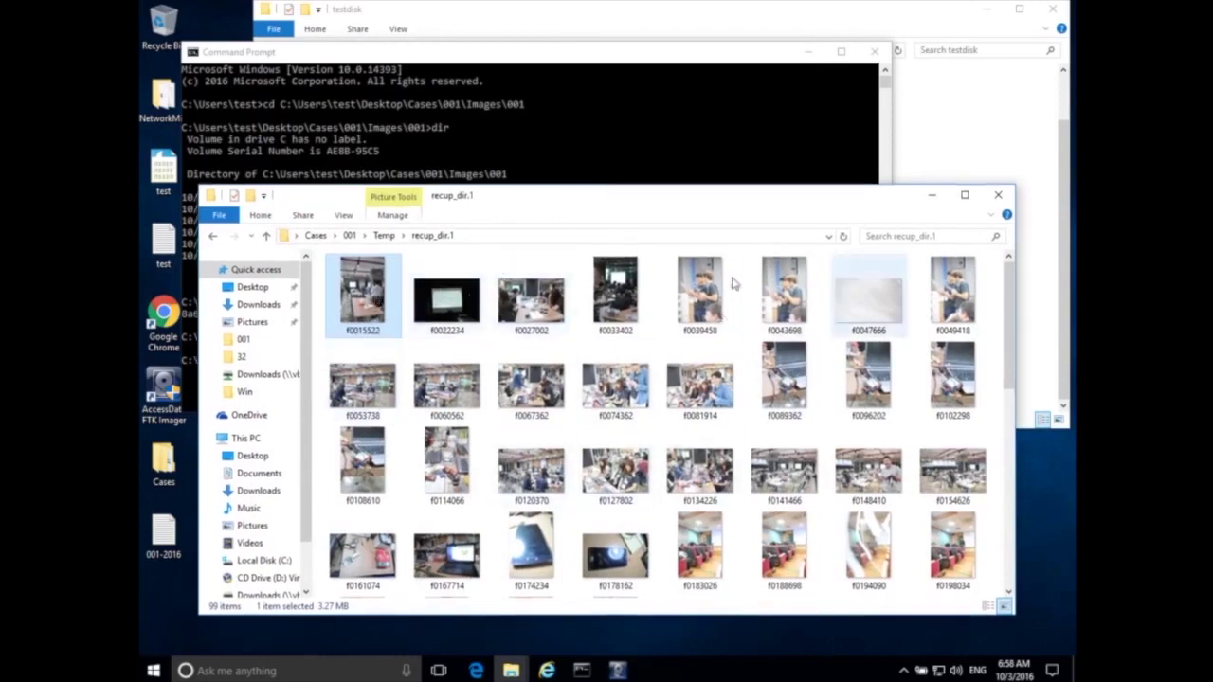
left_click(617, 670)
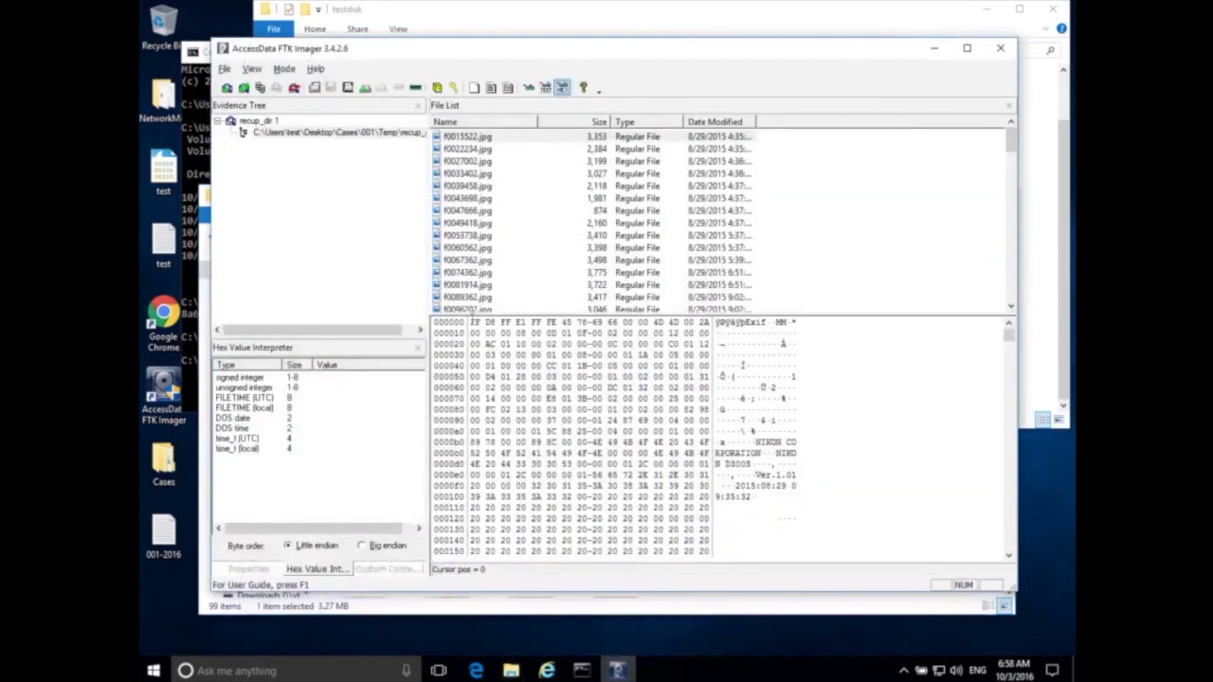
left_click_drag(515, 311, 515, 242)
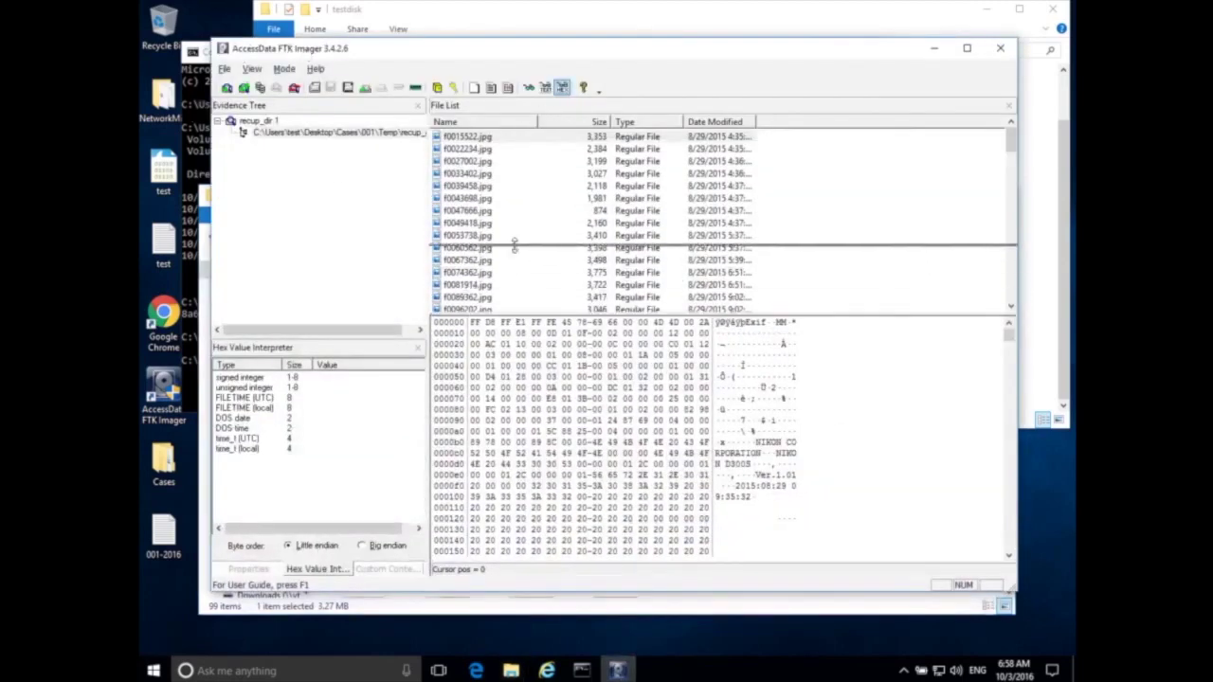
View the hex contents of f0027002.jpg, f0039458.jpg and f0015522.jpg from the recup_dir.1 file list.
left_click(299, 231)
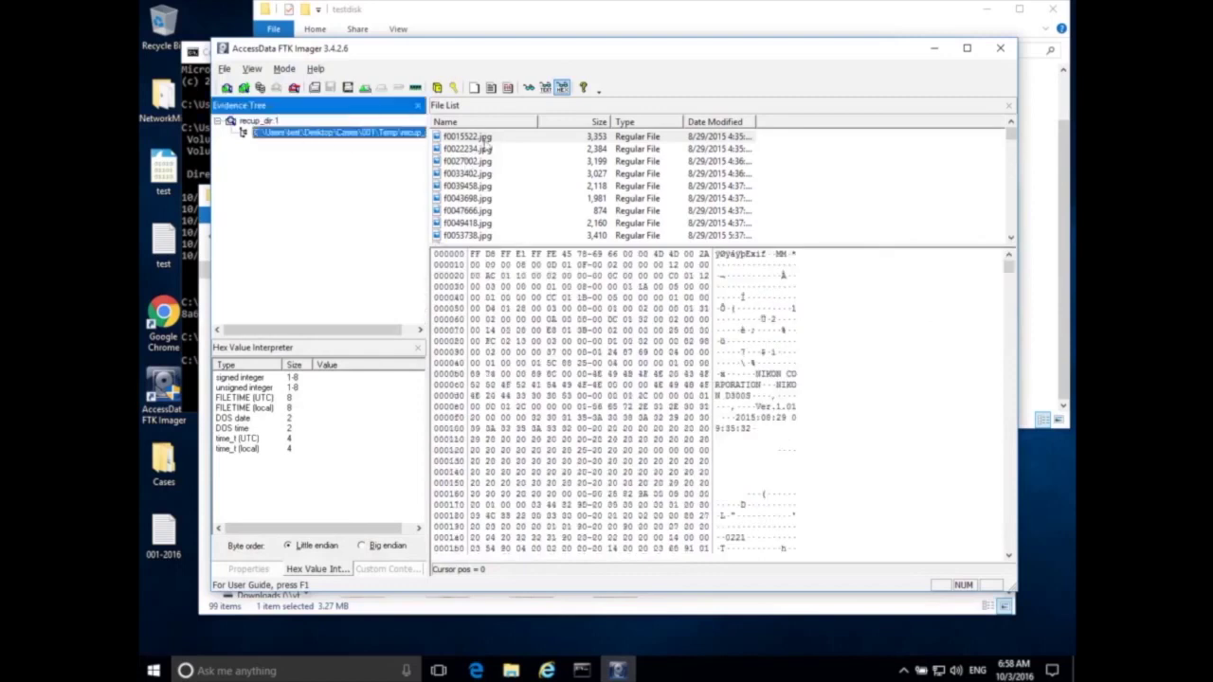
left_click(474, 161)
left_click(477, 186)
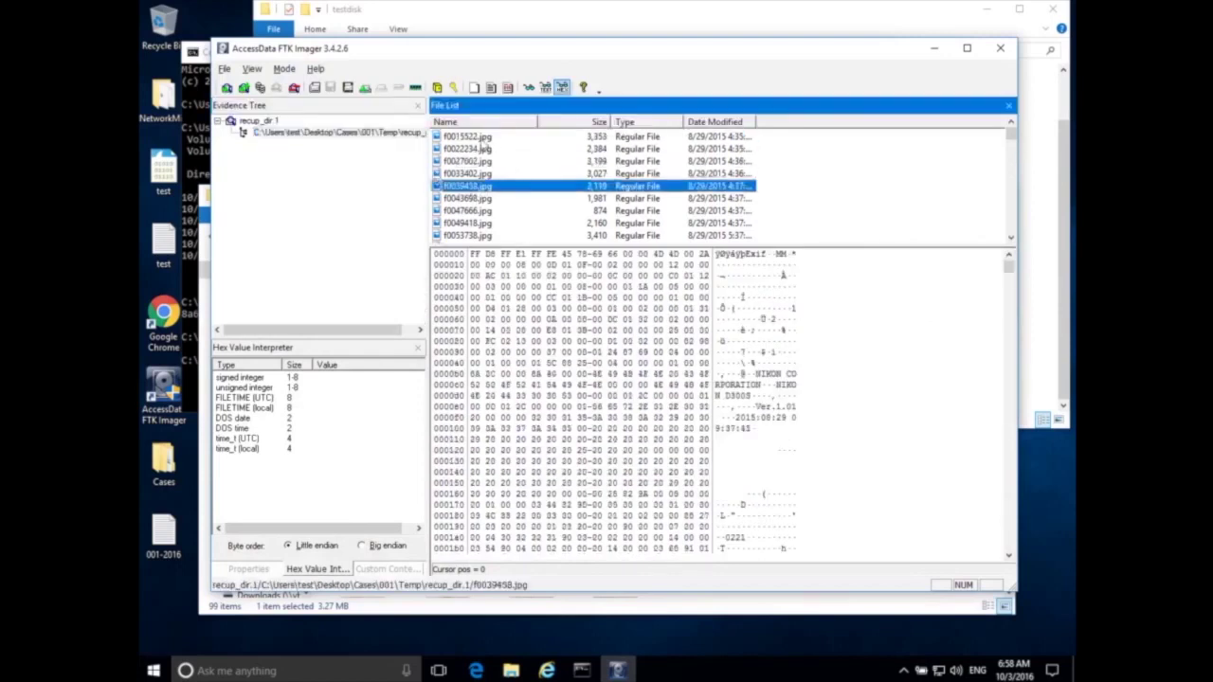
left_click(479, 140)
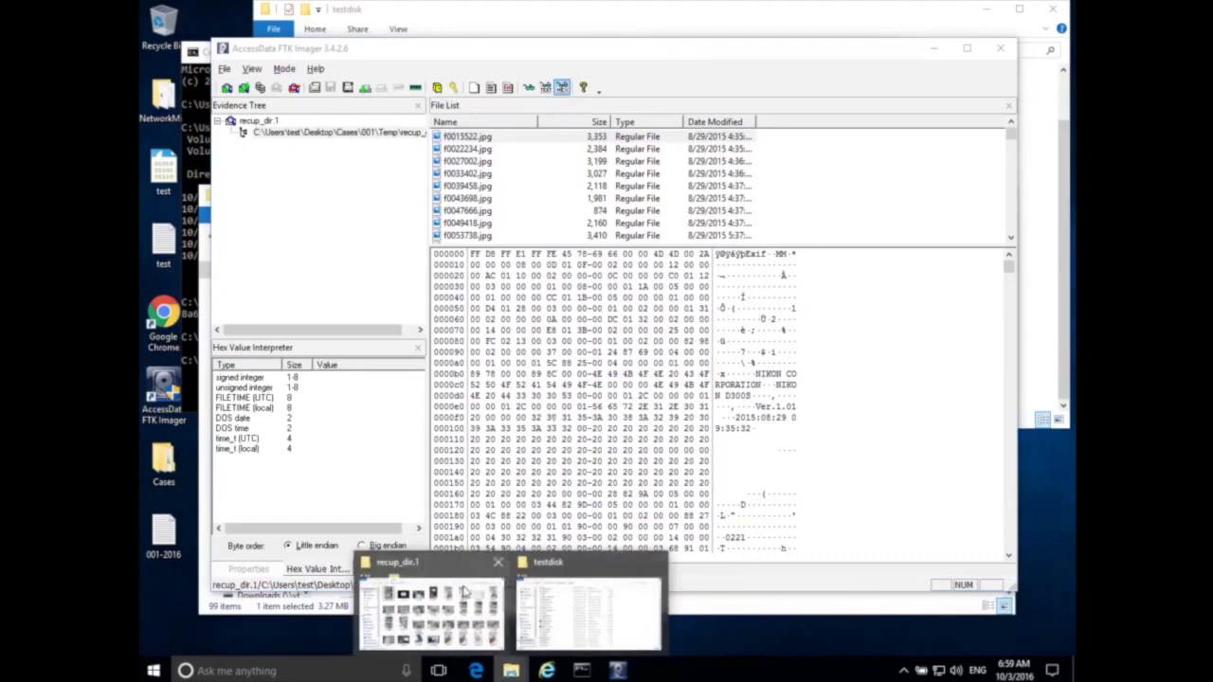
Open picture f0015522 from recup_dir.1 in File Explorer, close it, and move the folder window lower to uncover FTK Imager.
left_click(436, 607)
double_click(361, 303)
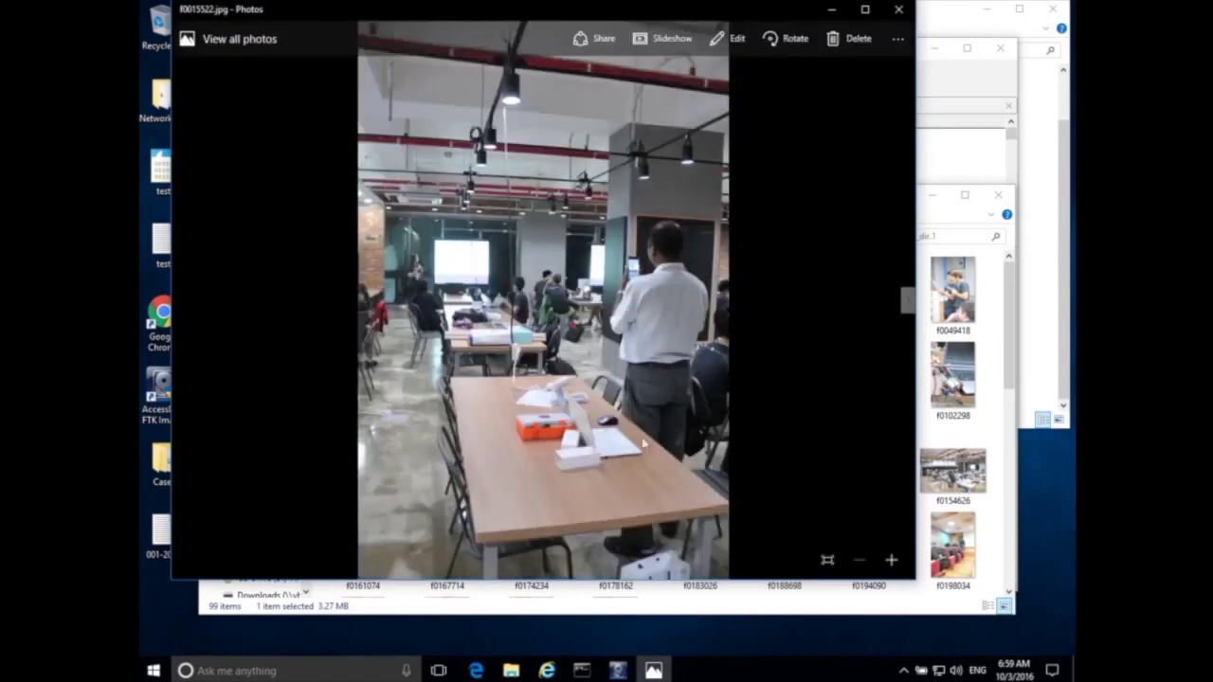
left_click(898, 14)
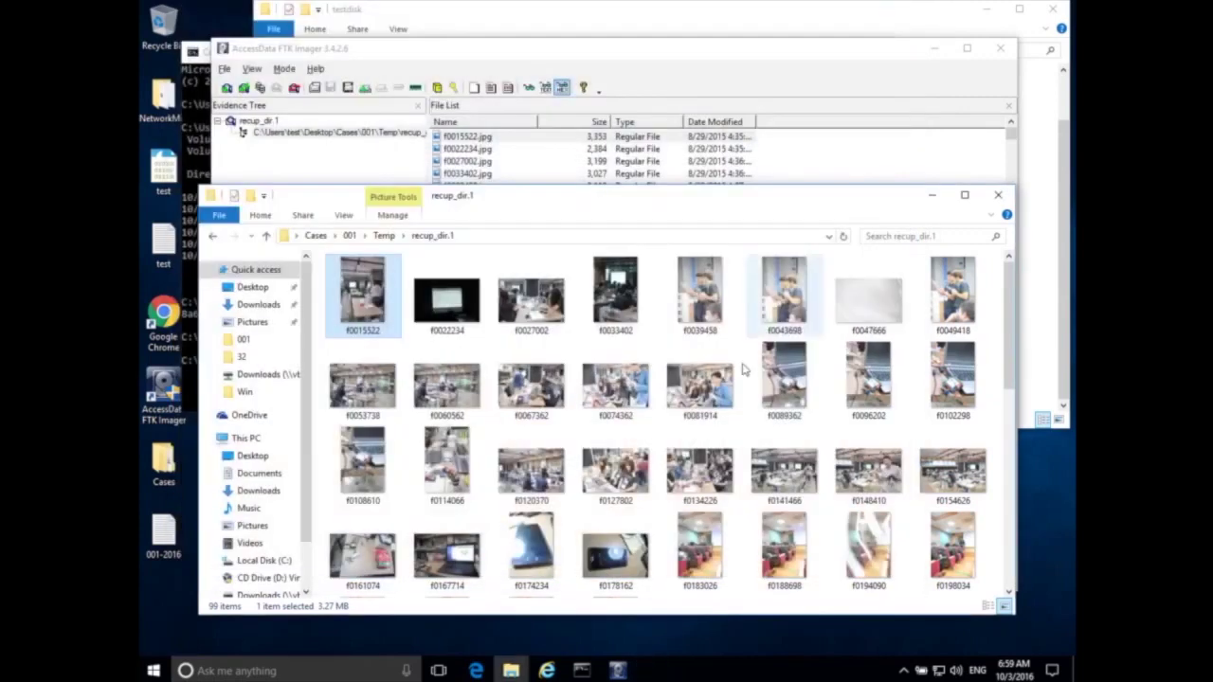
left_click_drag(487, 201, 493, 239)
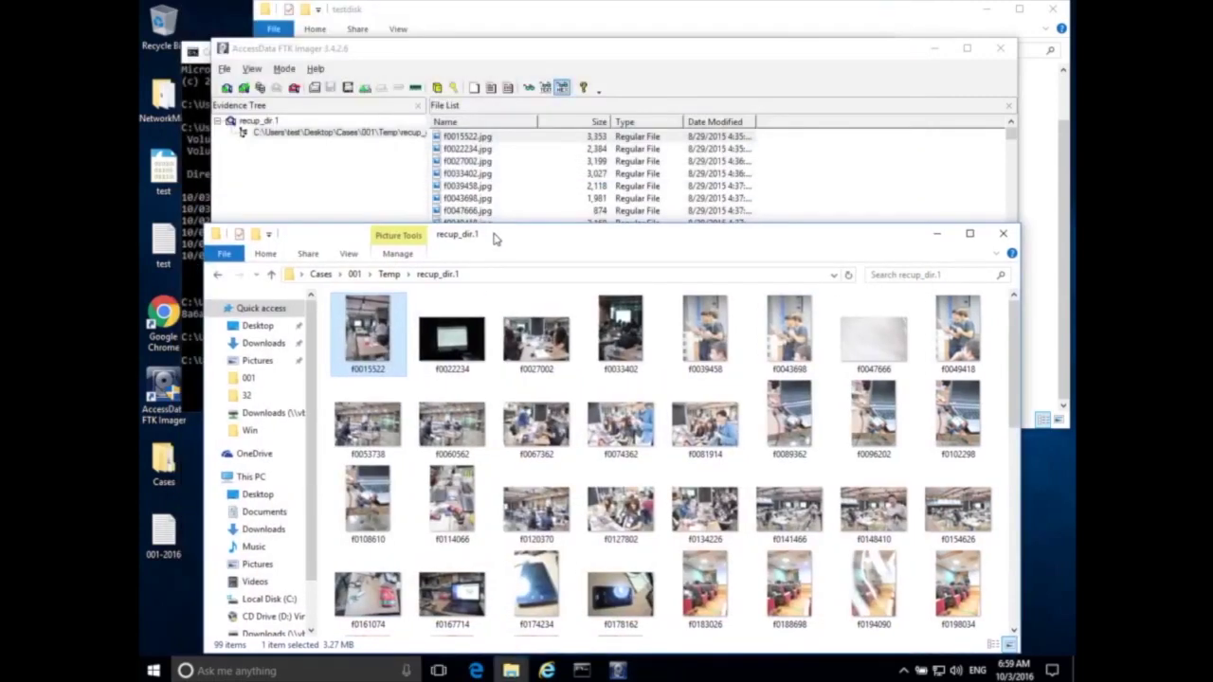
Return to FTK Imager, highlight the first eight hex bytes of f0015522.jpg, and compare the opening bytes of other recovered JPGs.
left_click(550, 49)
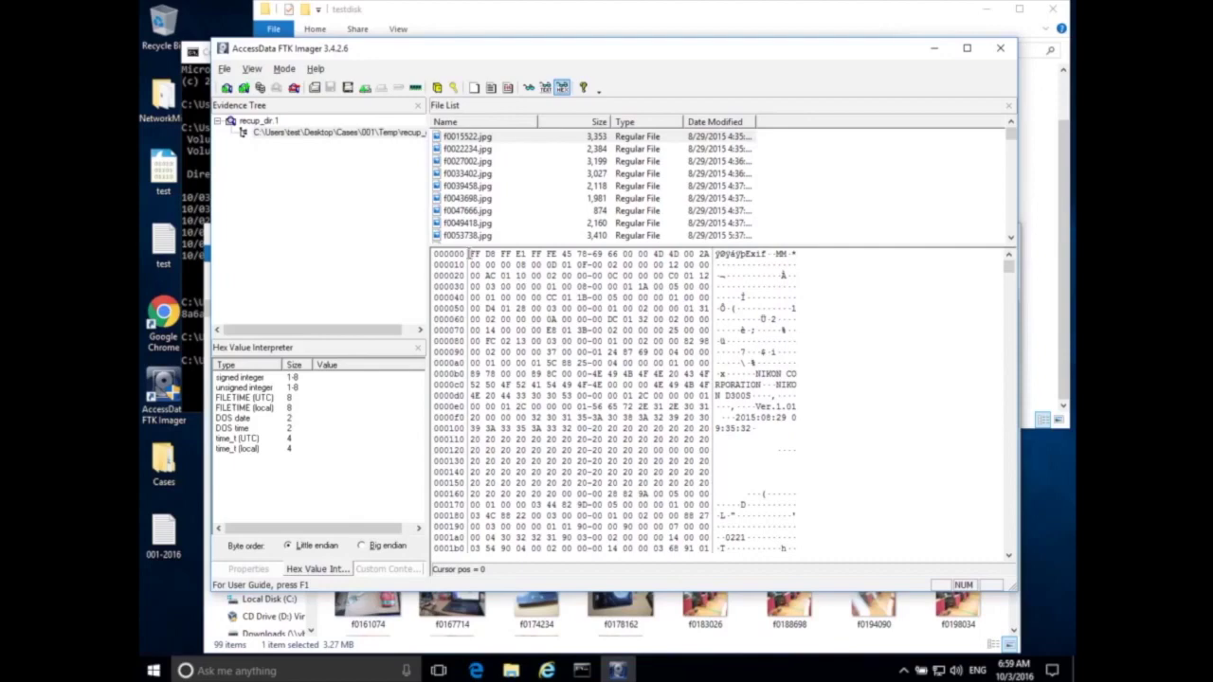
left_click_drag(470, 254, 590, 254)
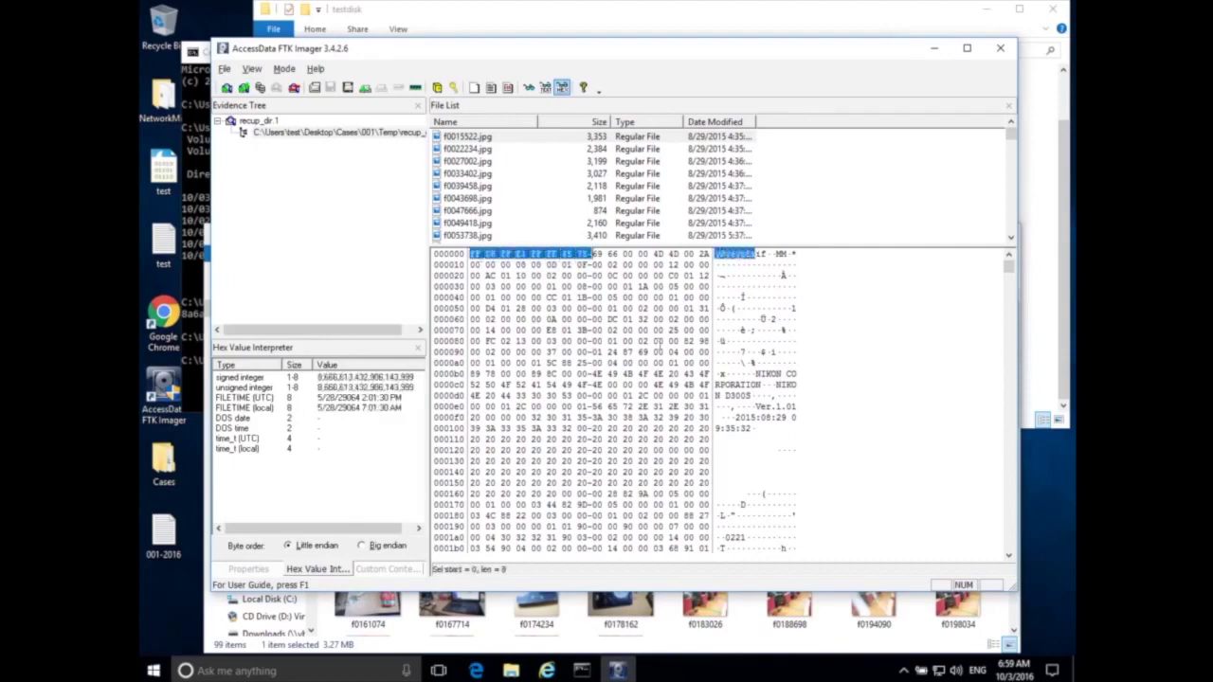
left_click(488, 186)
left_click(485, 162)
left_click(491, 199)
left_click(487, 162)
left_click(471, 150)
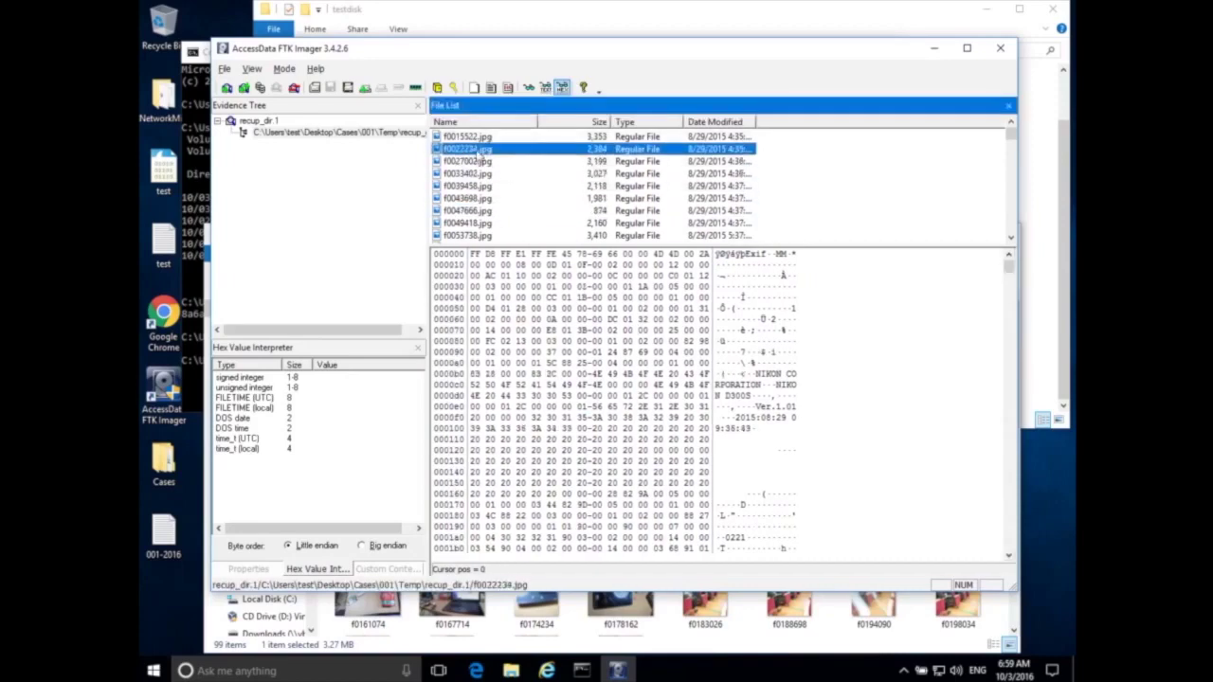
Examine the six header bytes FF D8 FF E1 FF FE of f0015522.jpg and the Exif data through the timestamp.
left_click(474, 137)
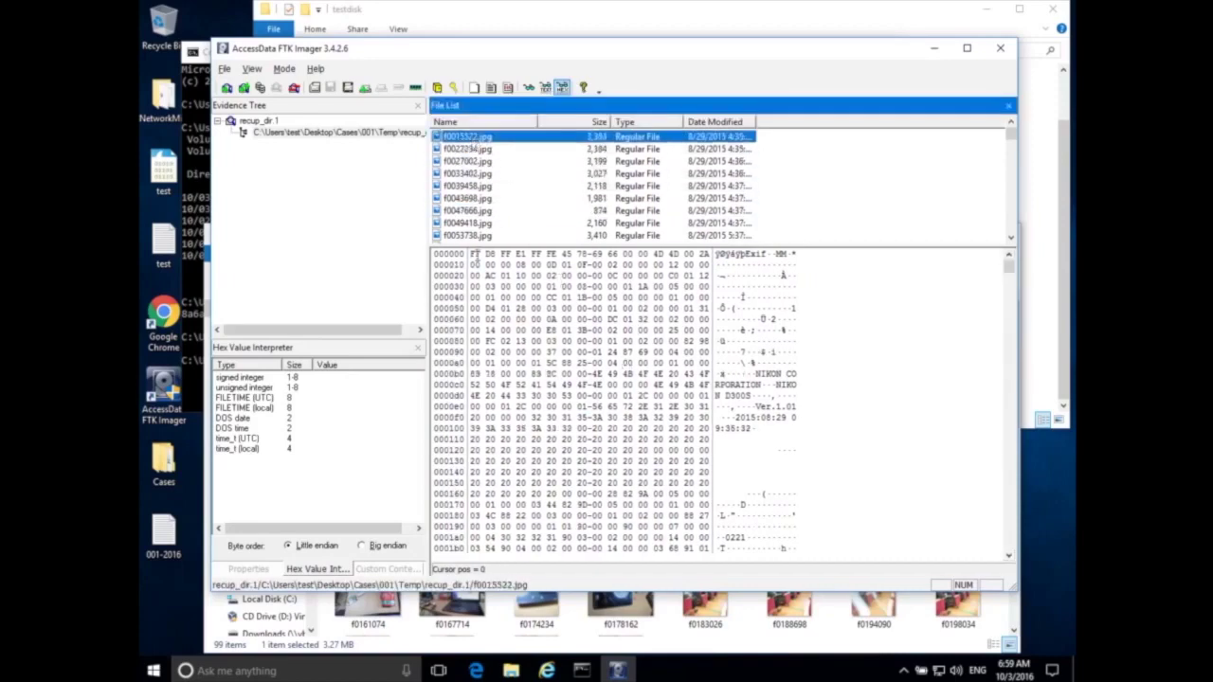
left_click_drag(471, 254, 565, 254)
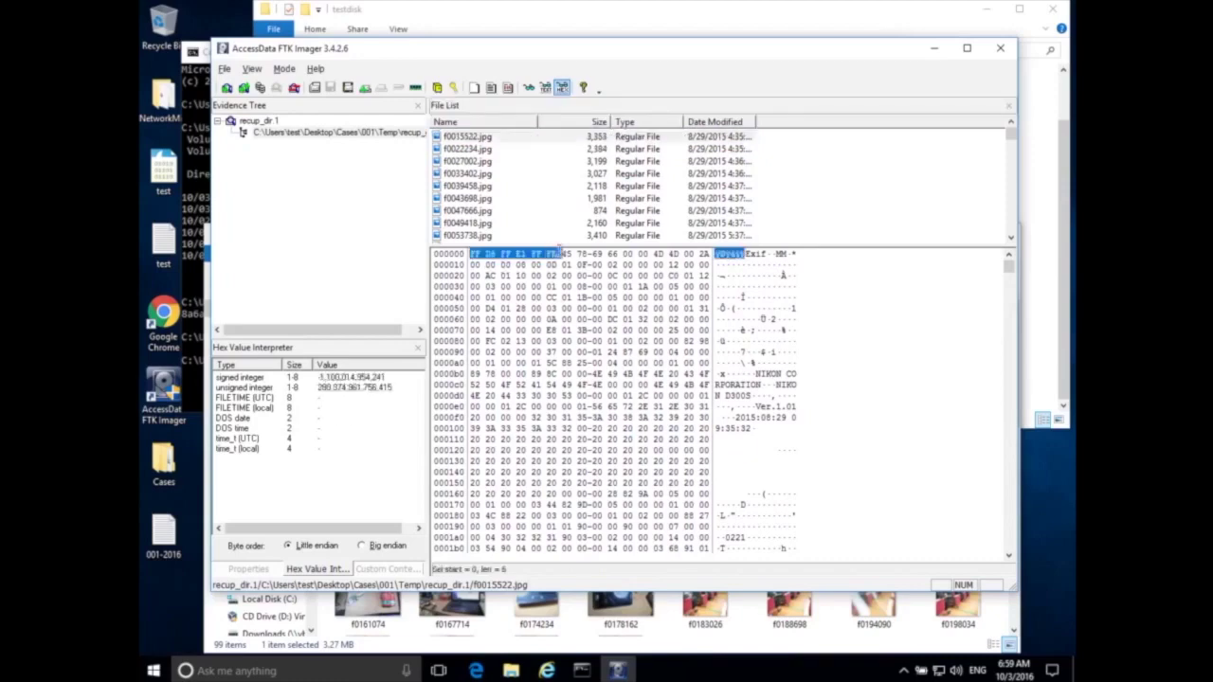
left_click(575, 254)
left_click_drag(565, 254, 472, 252)
left_click(544, 297)
left_click_drag(746, 254, 768, 429)
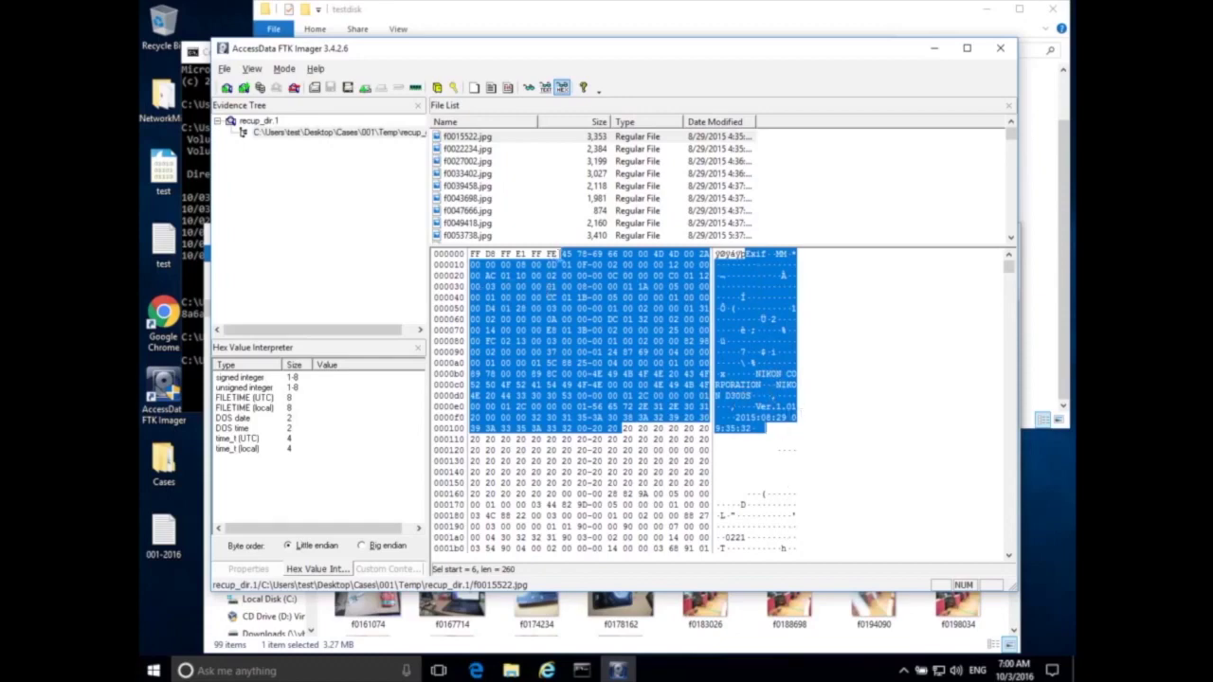
left_click(562, 254)
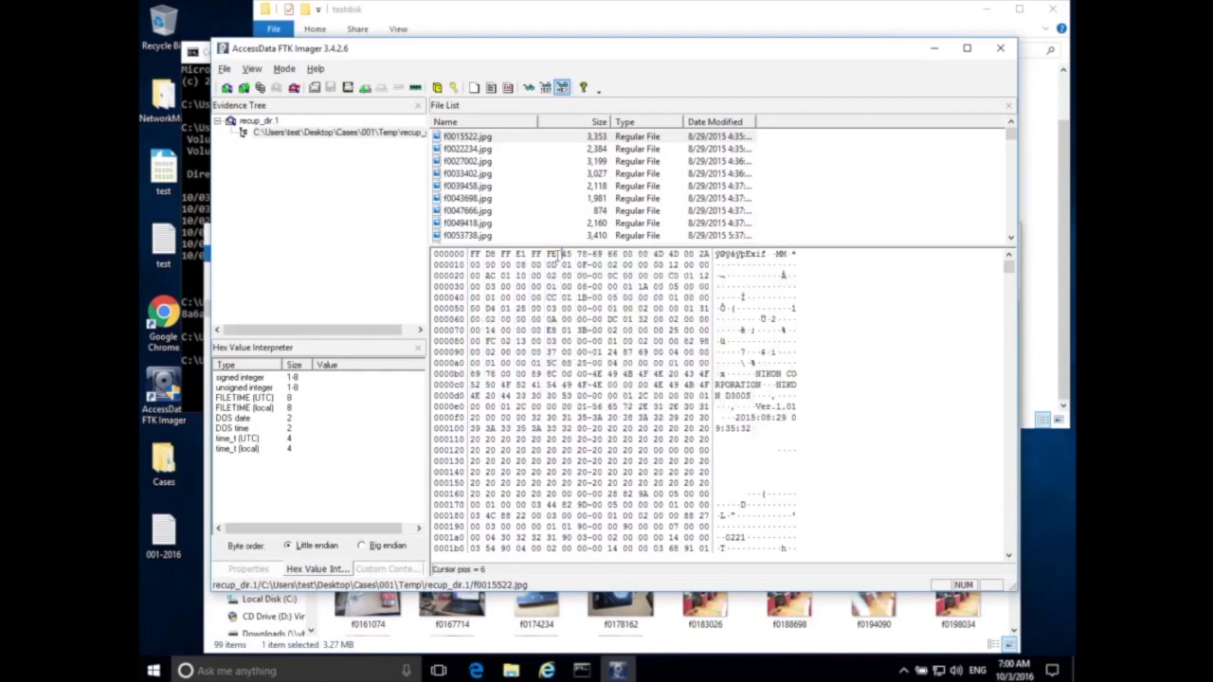
left_click_drag(560, 254, 470, 254)
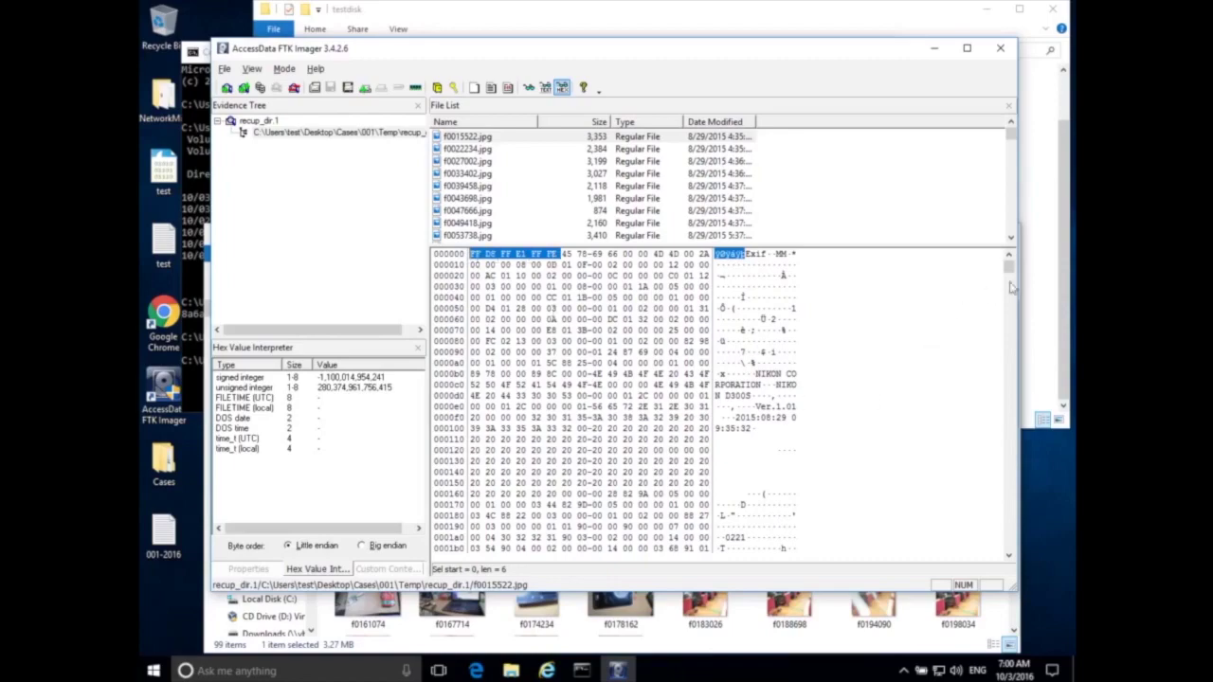
Highlight the FF D9 footer at the end of f0015522.jpg's hex data, and return to the start of the file.
left_click_drag(1010, 267, 1014, 557)
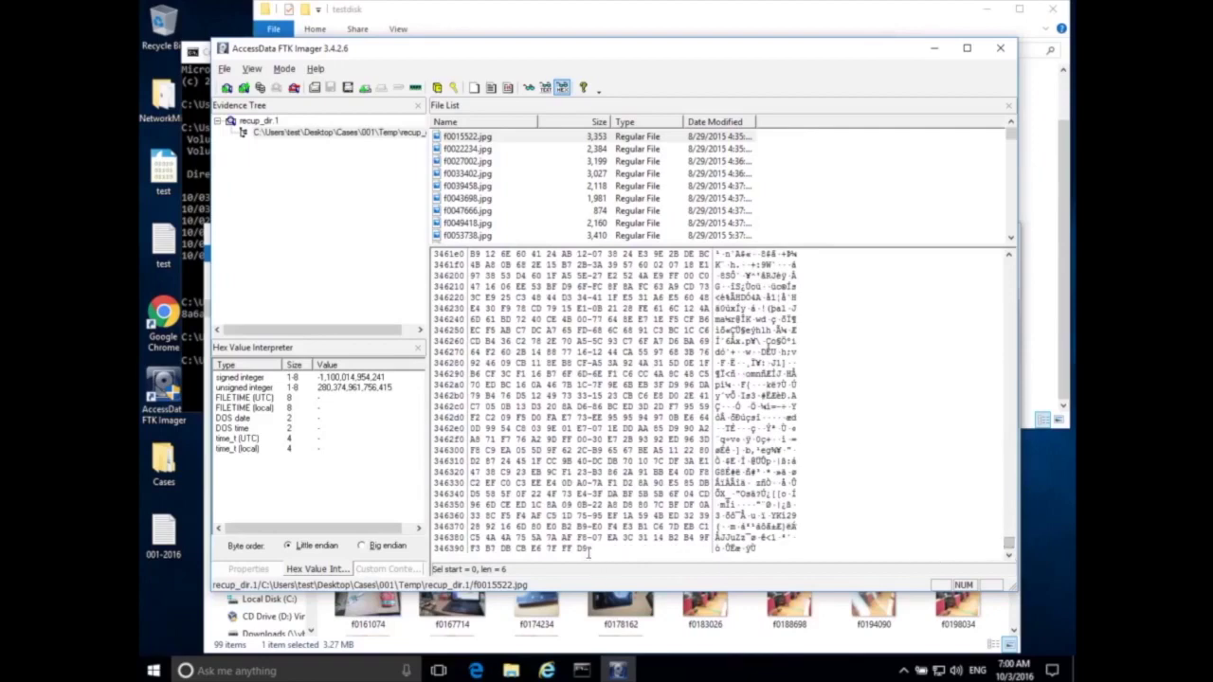
left_click_drag(587, 548, 560, 549)
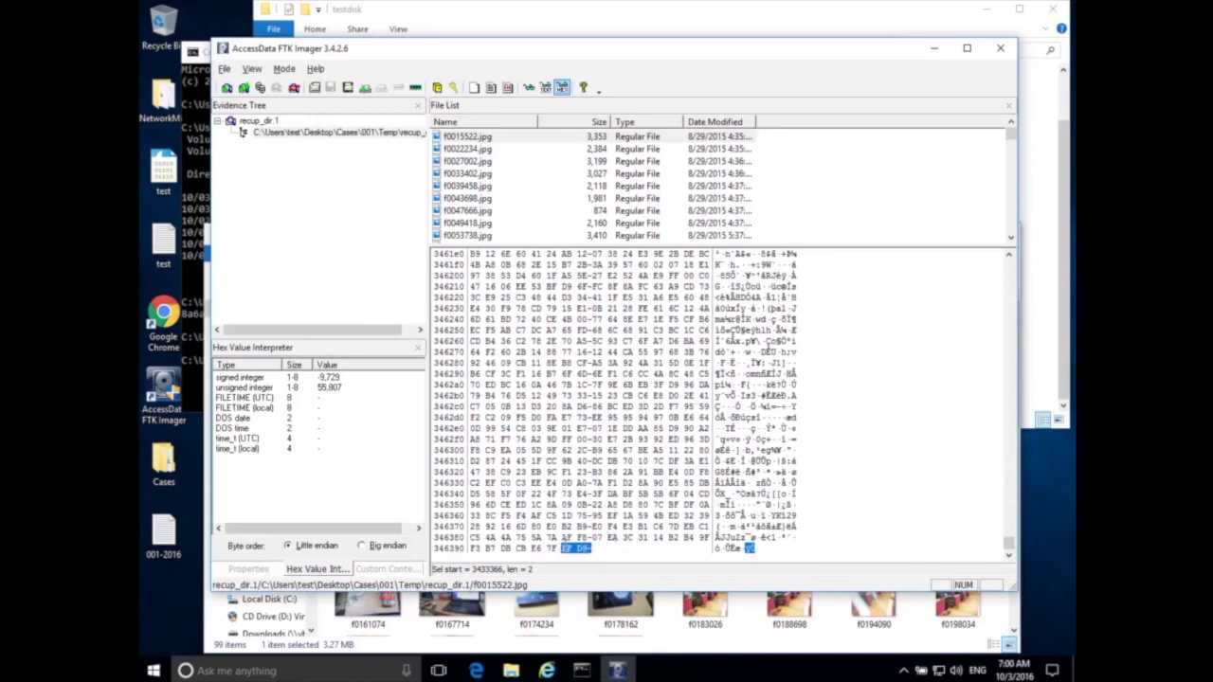
mouse_move(1009, 544)
left_mouse_down()
mouse_move(996, 247)
mouse_move(1009, 544)
left_mouse_up()
left_click_drag(1010, 545, 1009, 267)
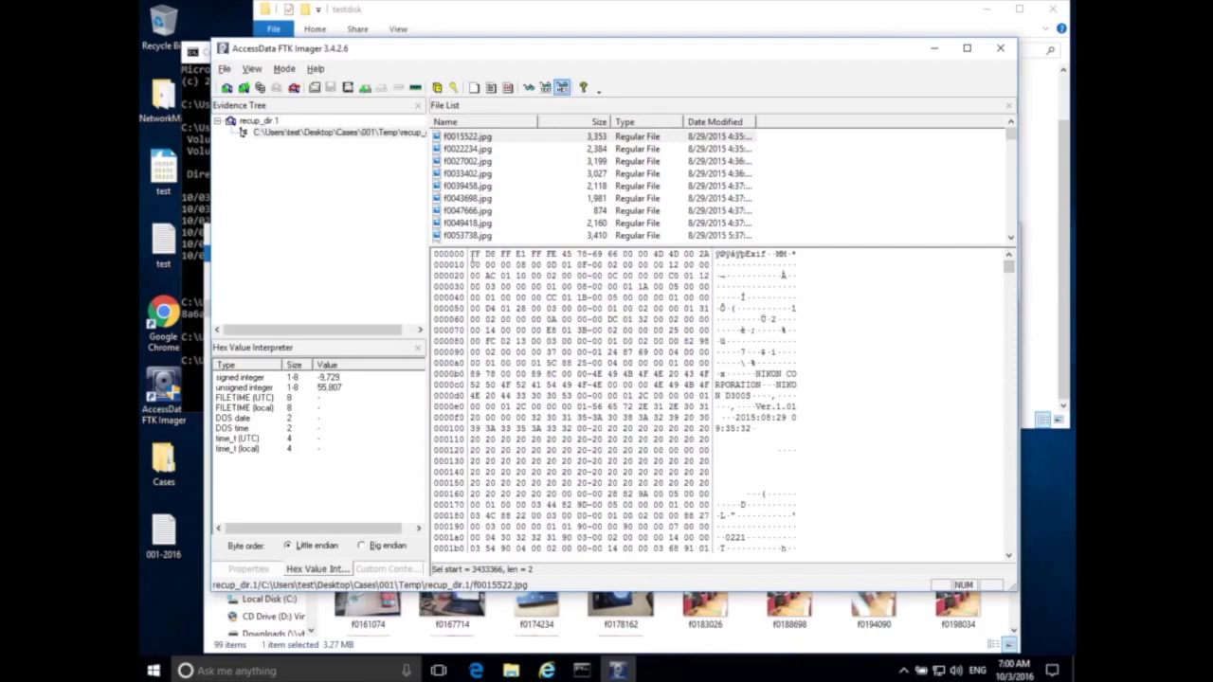
Compare the six header bytes starting with FF D8 against the closing FF D9 bytes by highlighting each in turn.
left_click_drag(470, 254, 564, 255)
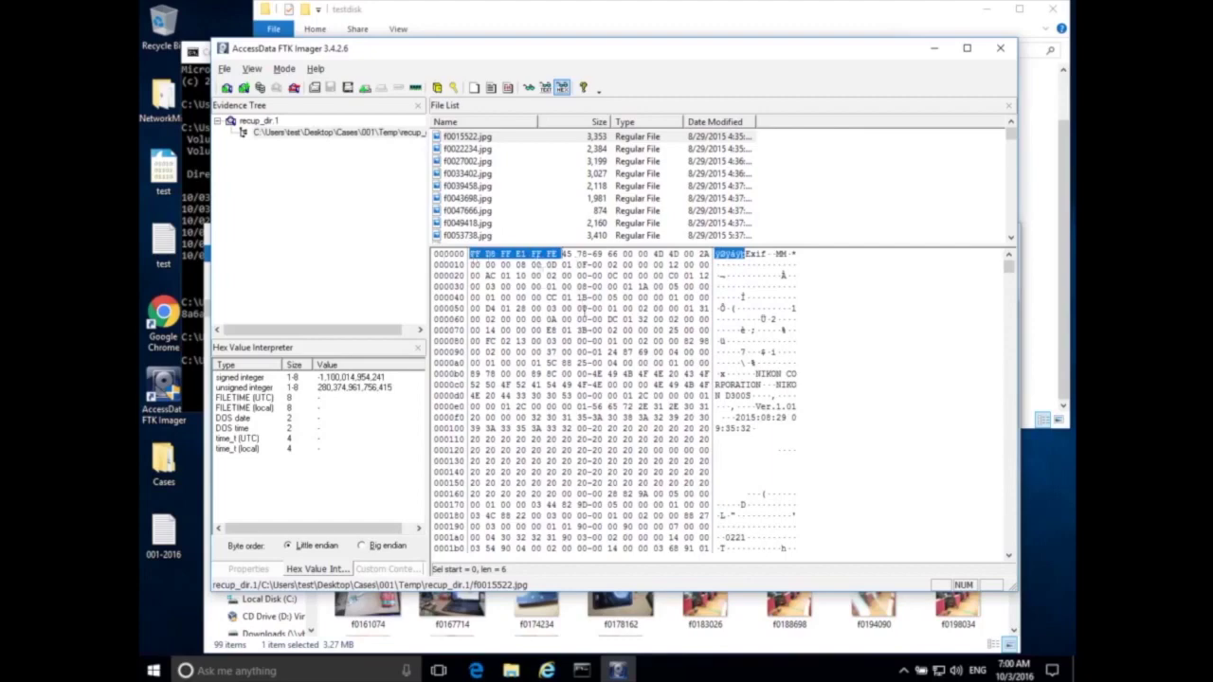
left_click_drag(1008, 266, 1007, 573)
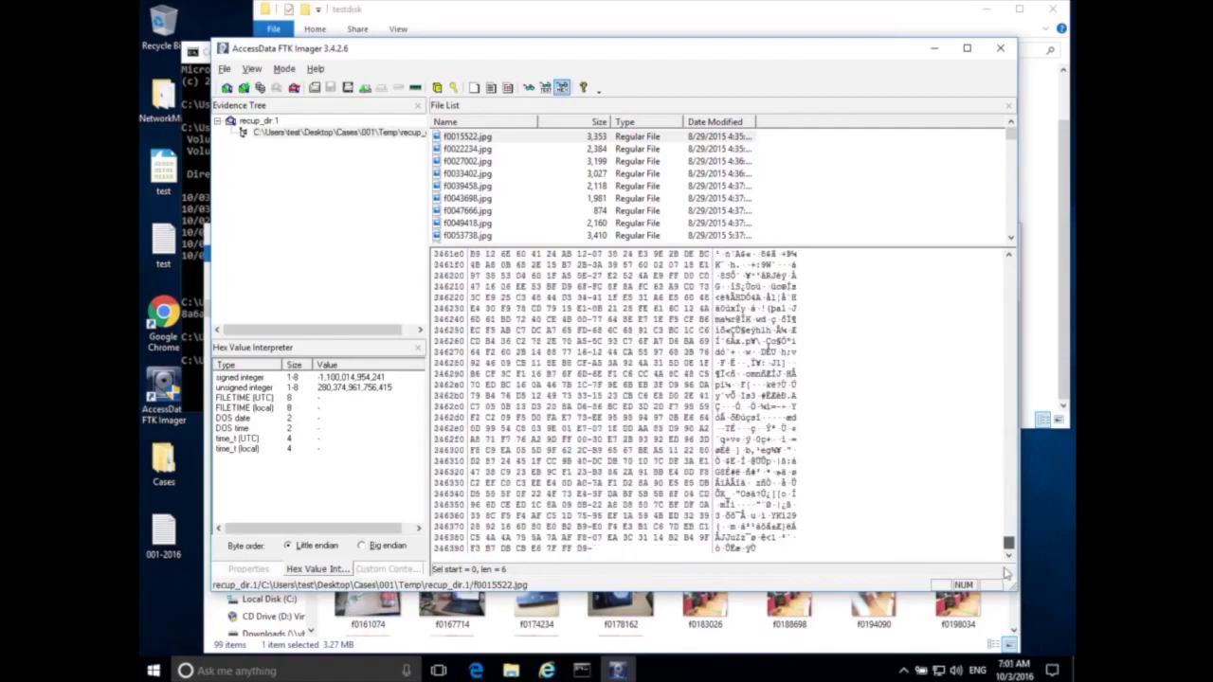
left_click_drag(562, 549, 593, 551)
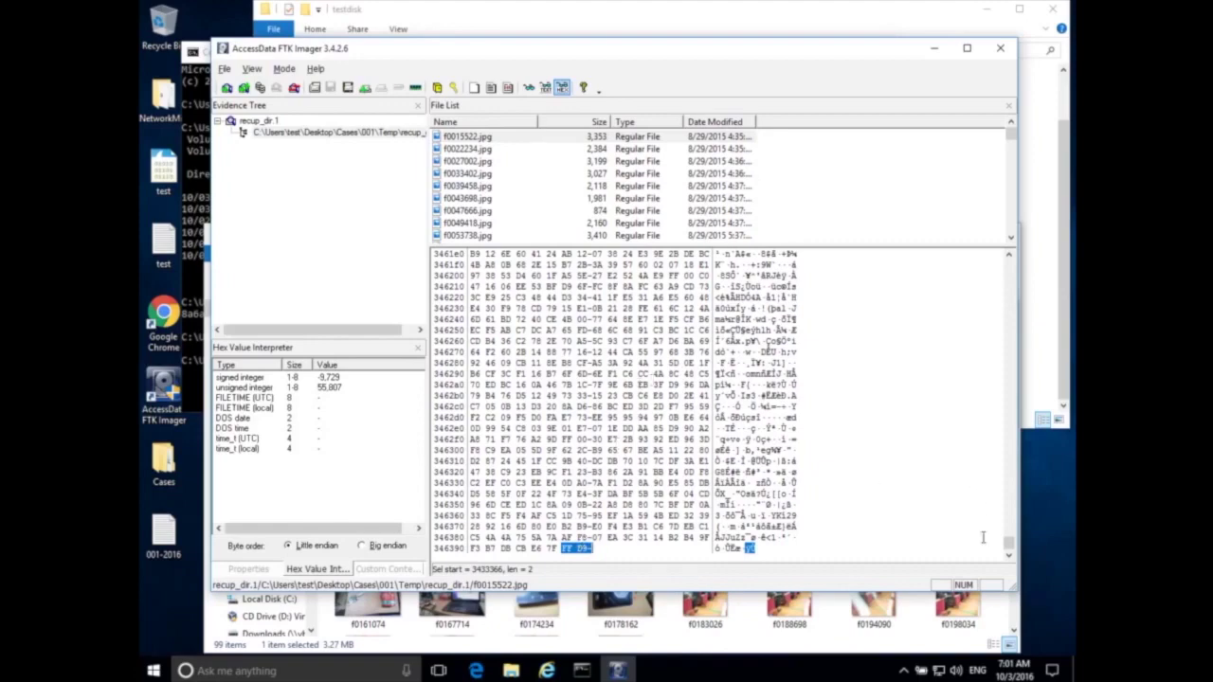
left_click_drag(1010, 545, 1011, 261)
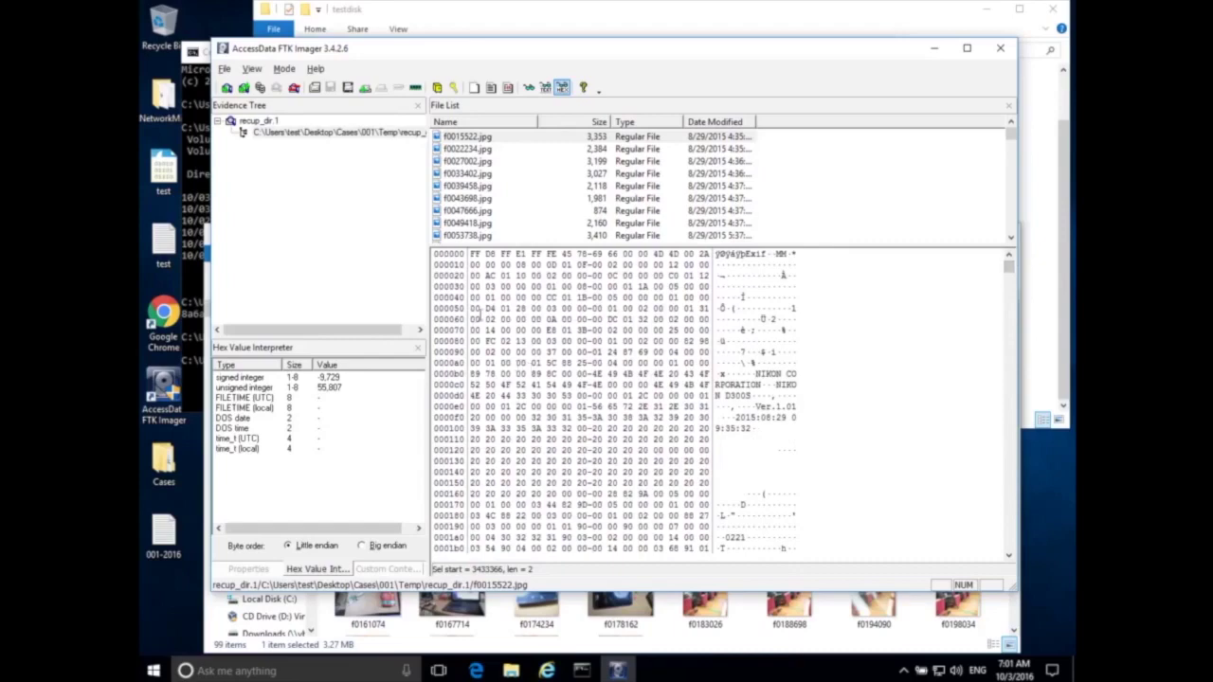
Highlight the opening header bytes of f0015522.jpg once more, and select the FF D9 bytes that end the file.
left_click_drag(471, 255, 552, 254)
left_click(564, 379)
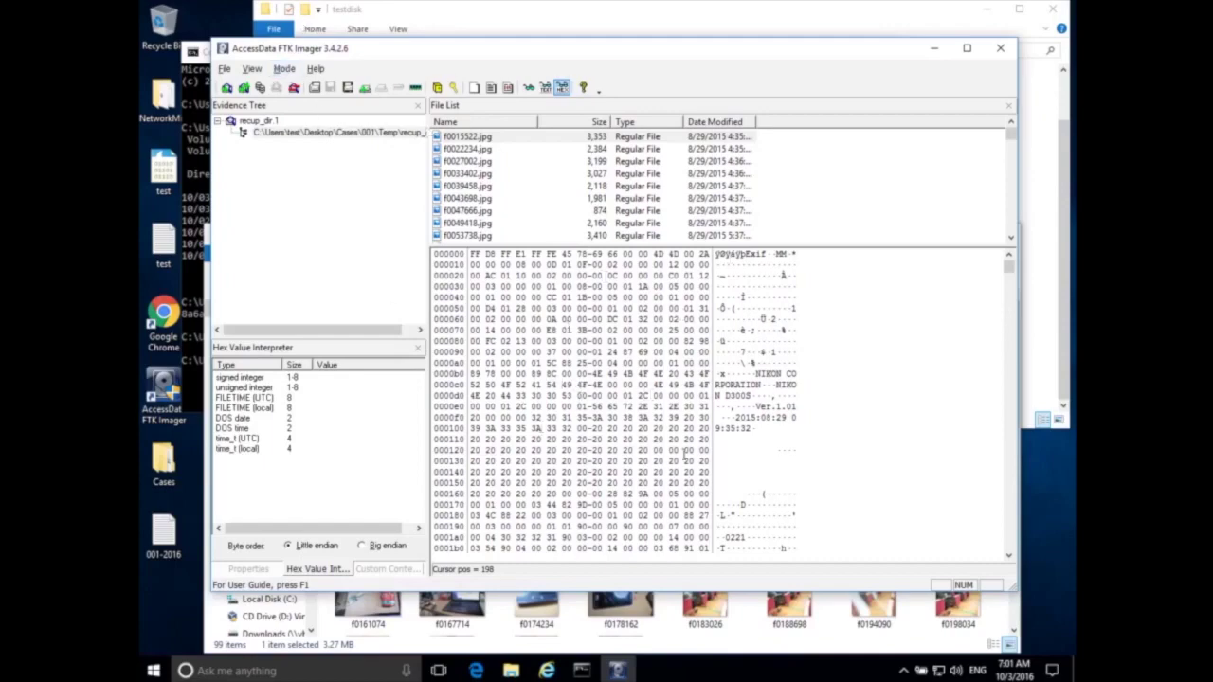
left_click_drag(469, 254, 573, 270)
left_click_drag(1011, 269, 1011, 546)
left_click_drag(562, 549, 591, 549)
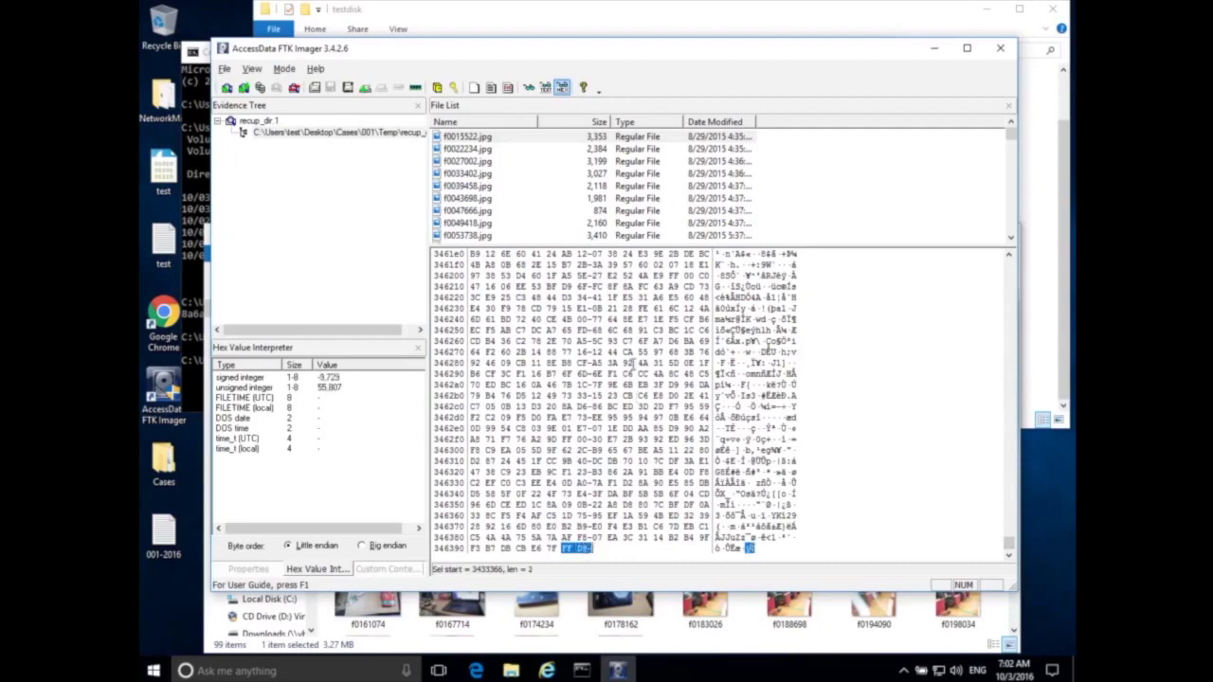